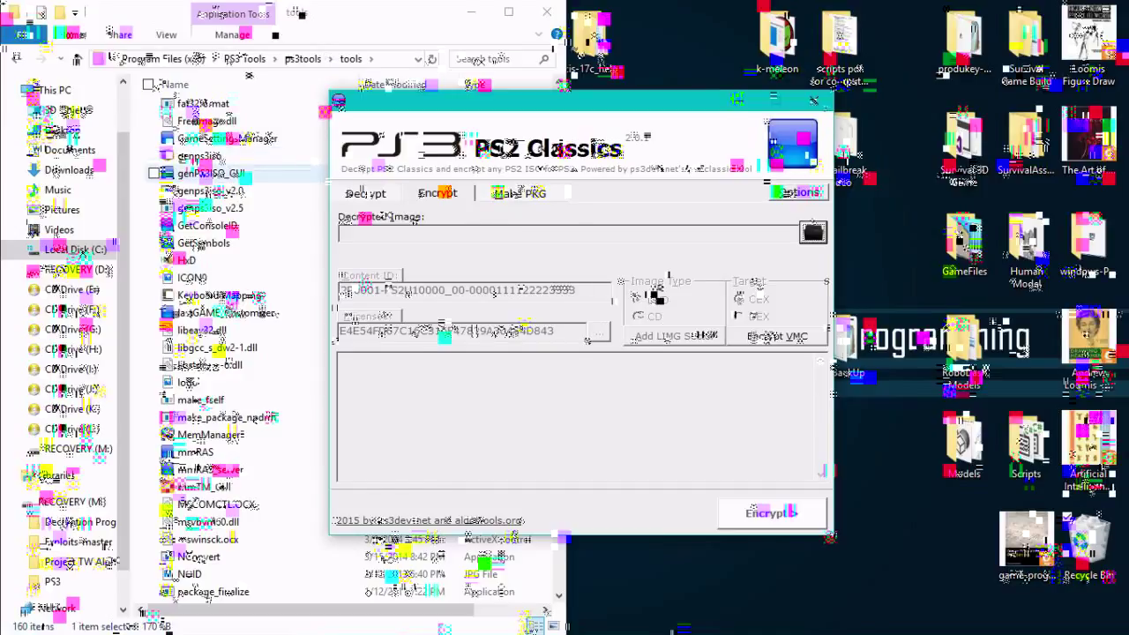
# - Move the PS2 Classics window aside to uncover the tools folder's file list
pyautogui.doubleClick(212, 173)
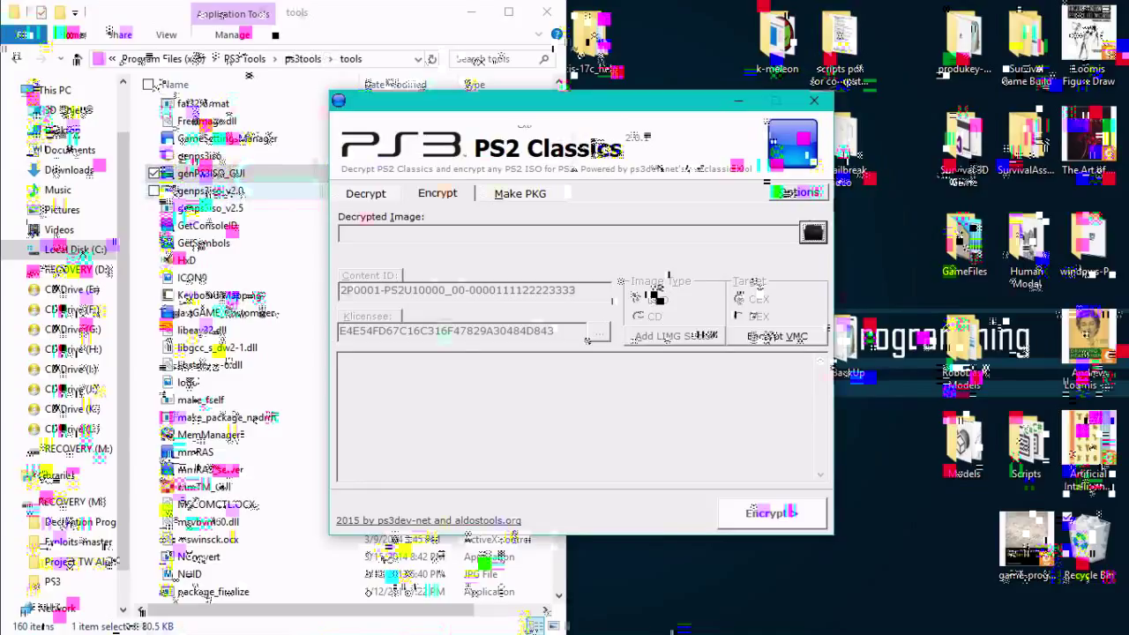
pyautogui.moveTo(476, 103); pyautogui.dragTo(408, 110)
pyautogui.click(785, 339)
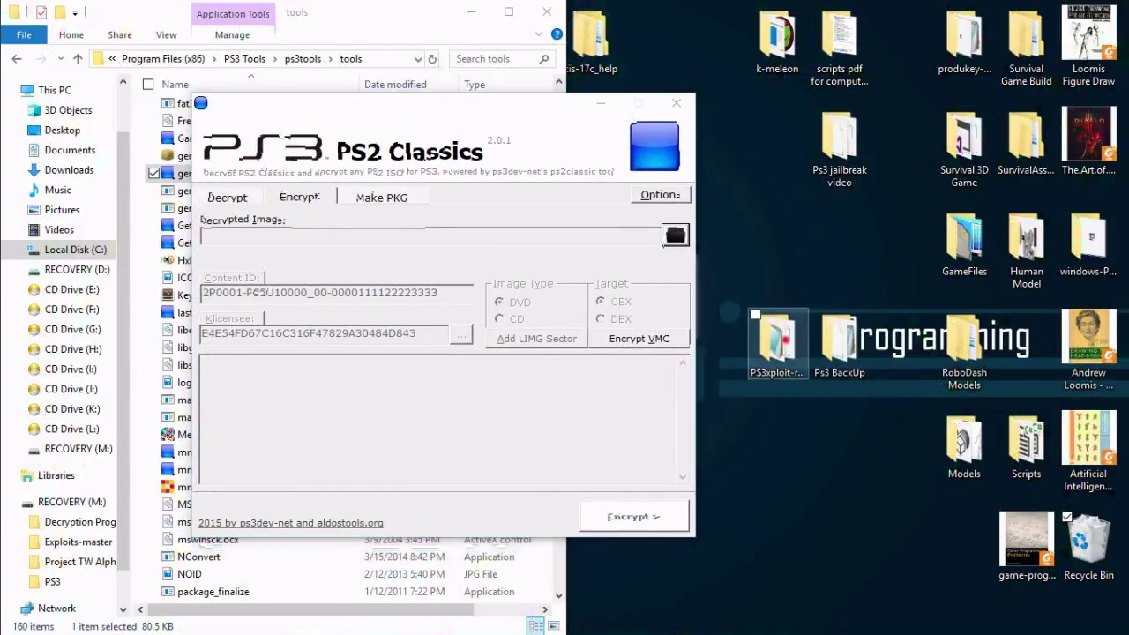
pyautogui.click(776, 340)
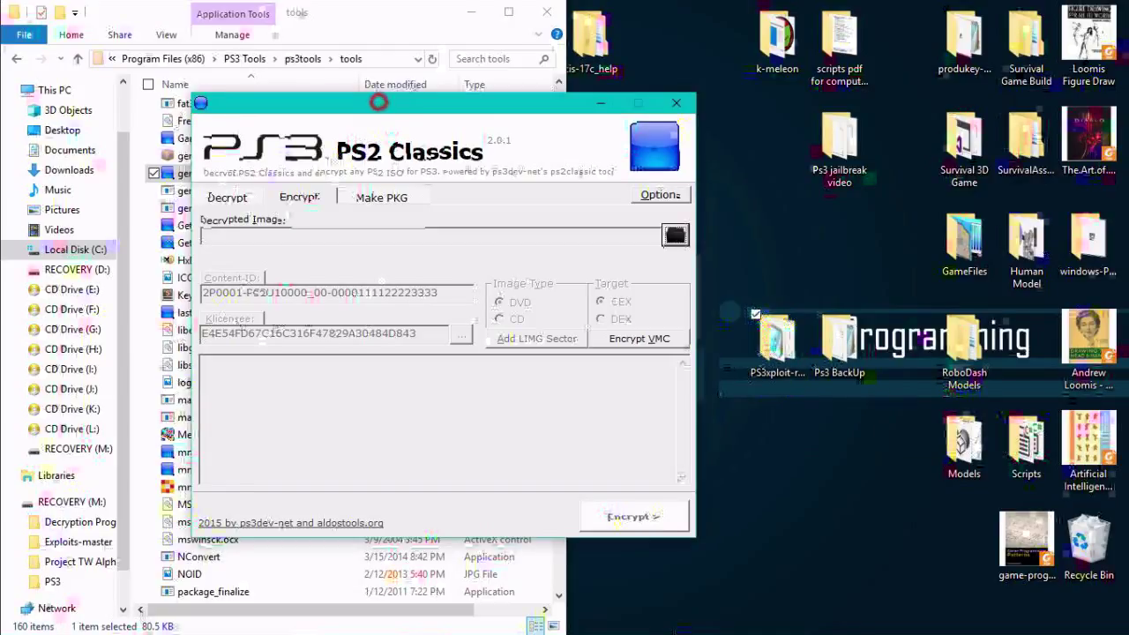
pyautogui.moveTo(386, 106); pyautogui.dragTo(725, 79)
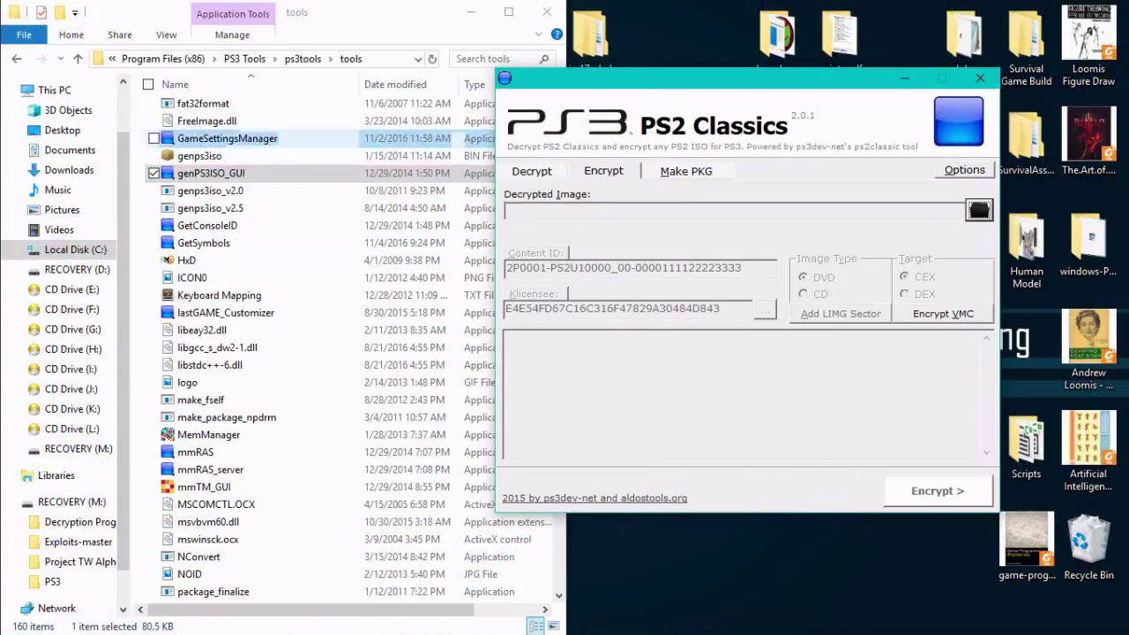
# - Go up to the PS3 Tools folder, then reopen ps3tools and its tools subfolder
pyautogui.click(304, 58)
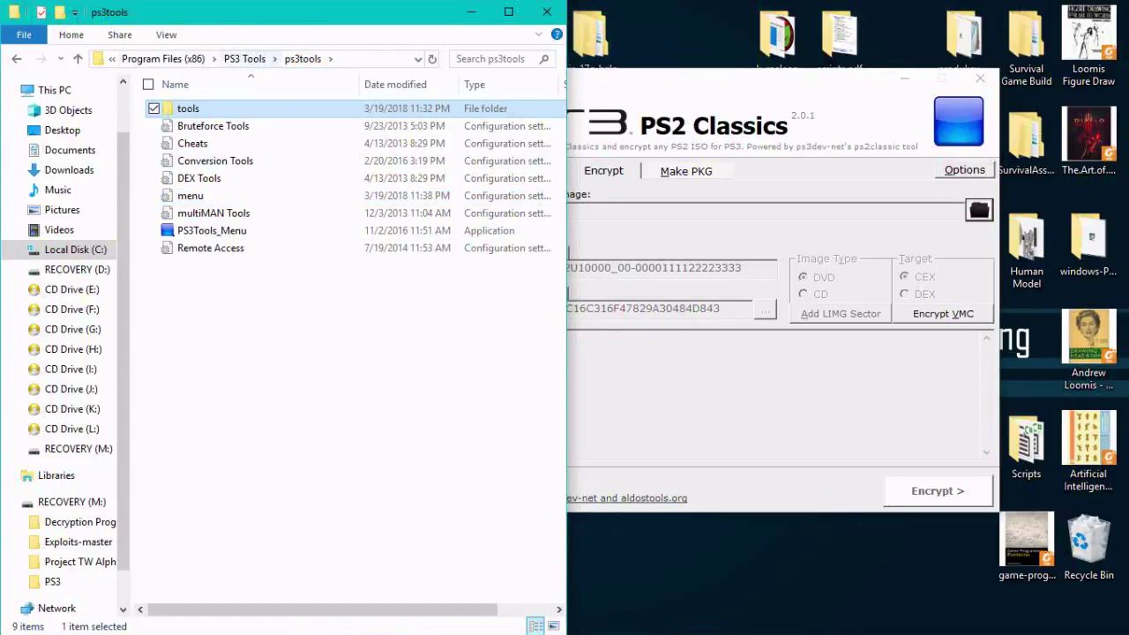
pyautogui.click(244, 58)
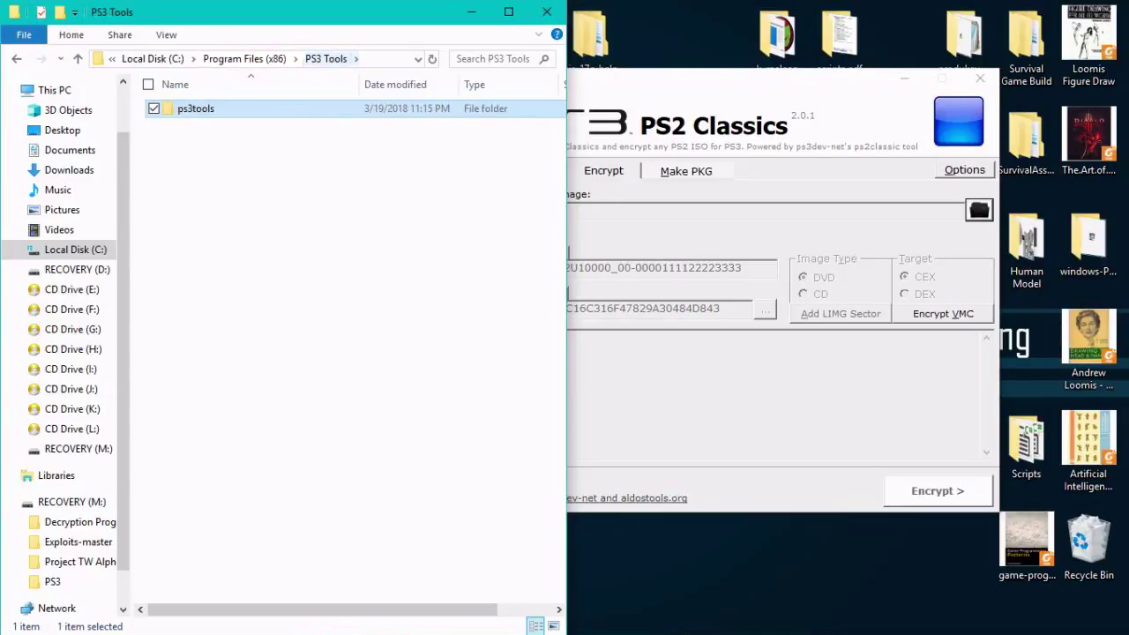
pyautogui.doubleClick(275, 109)
pyautogui.doubleClick(202, 116)
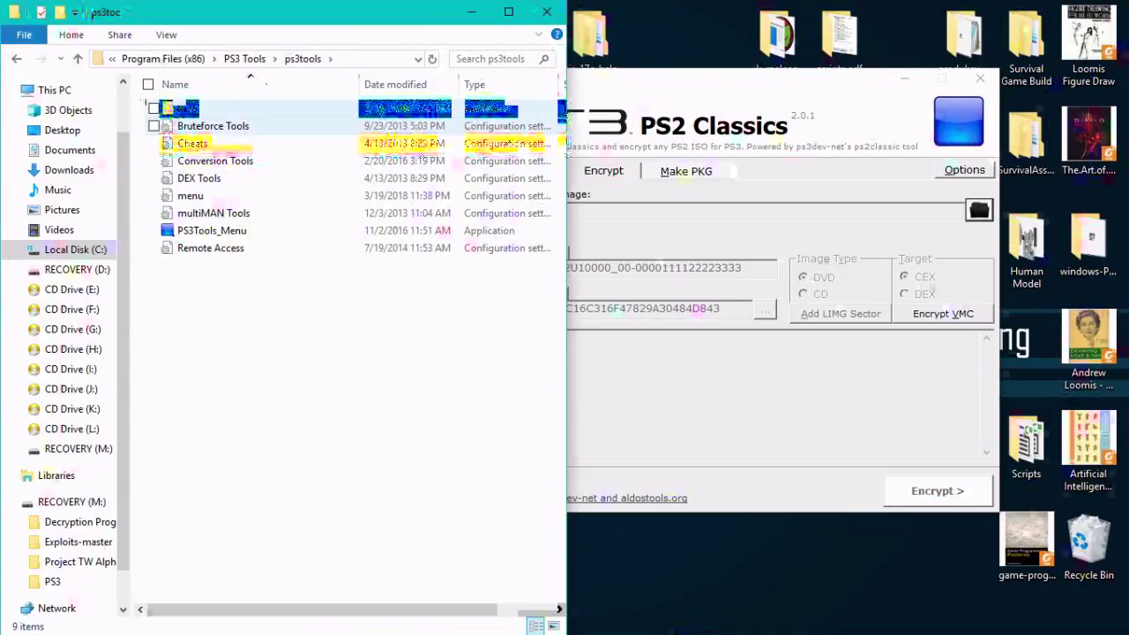
# - Look through the tools folder for the PS2Classics_GUI application
pyautogui.scroll(-15, 203, 262)
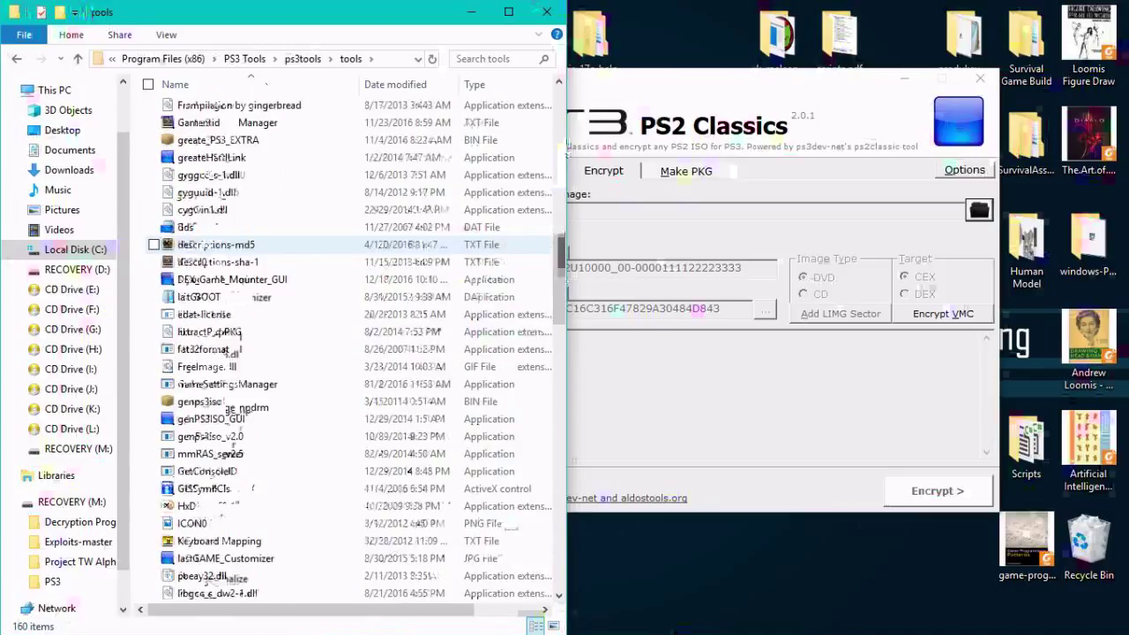
pyautogui.scroll(2, 212, 291)
pyautogui.scroll(-9, 212, 297)
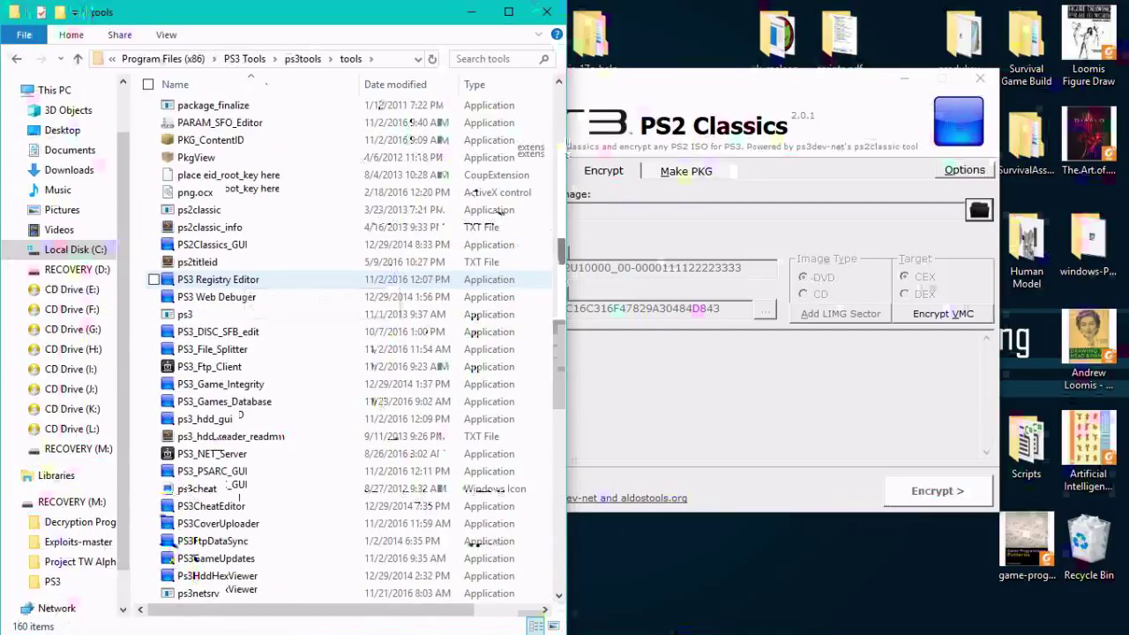
pyautogui.scroll(-3, 207, 296)
pyautogui.scroll(-4, 207, 296)
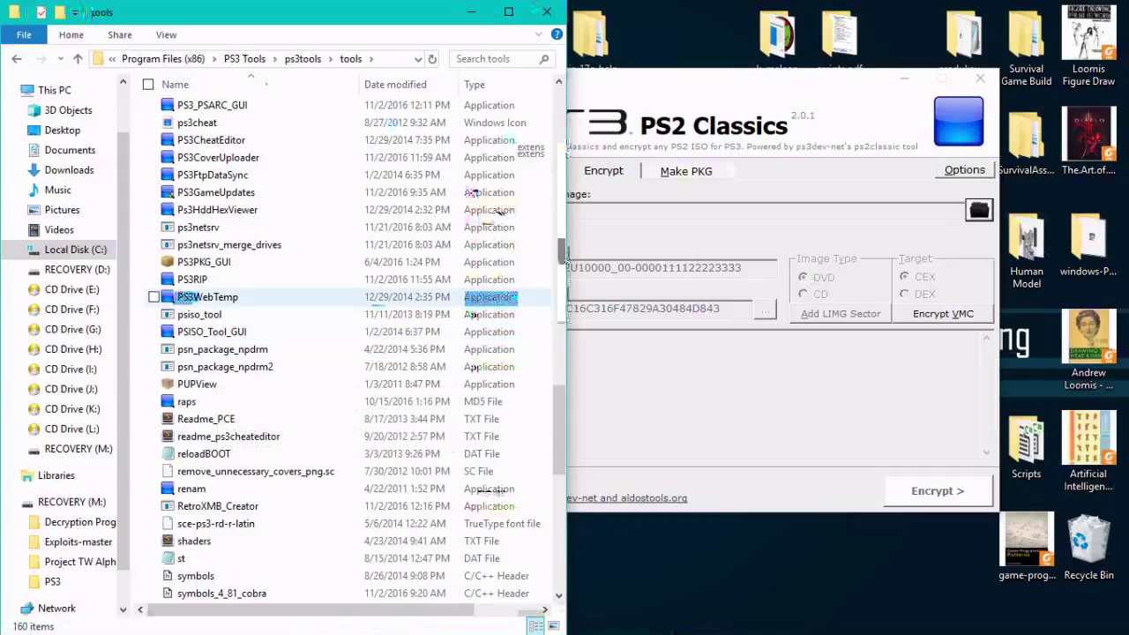
pyautogui.scroll(-2, 210, 371)
pyautogui.scroll(-3, 265, 353)
pyautogui.scroll(10, 265, 353)
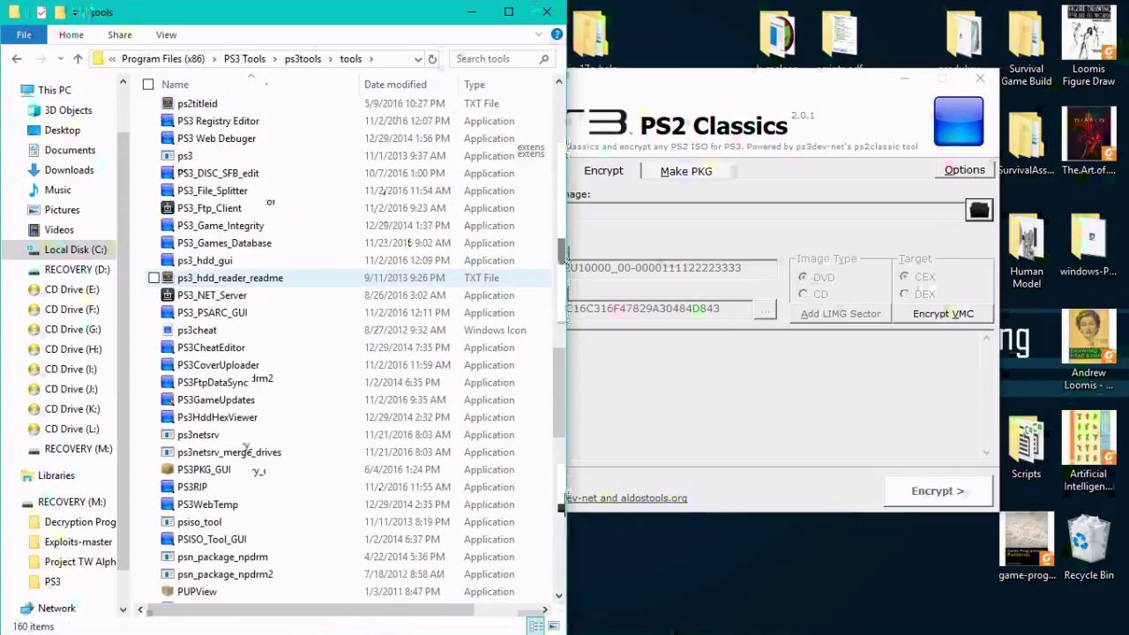
pyautogui.scroll(3, 216, 277)
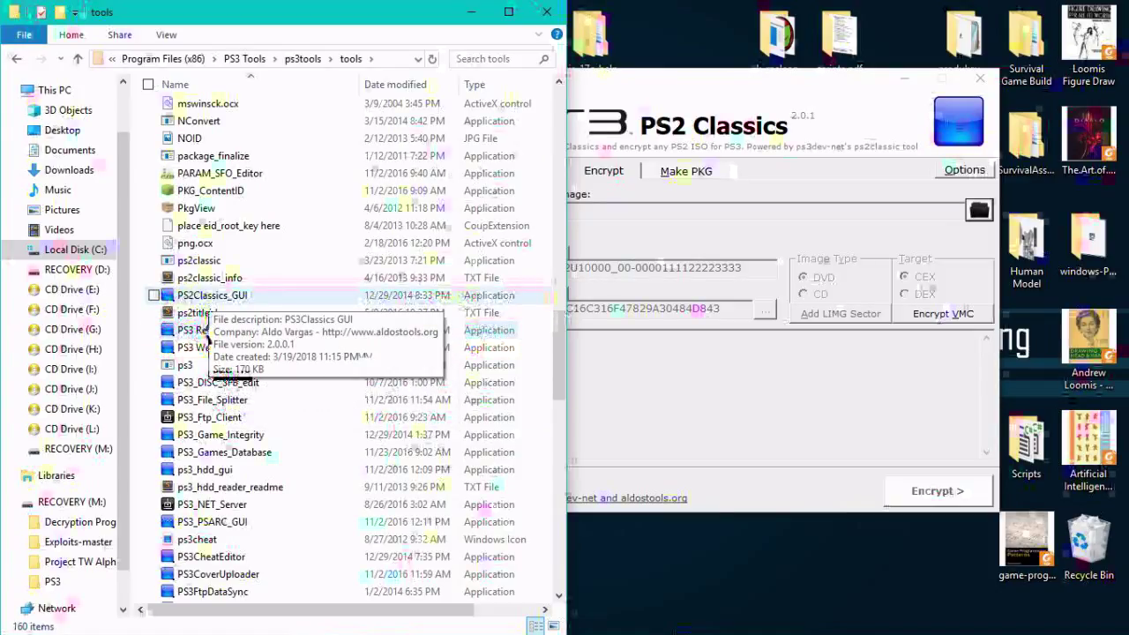
# - Load the Crash Bandicoot - The Wrath of Cortex BIN file from the Ps2 Roms folder as the decrypted image
pyautogui.click(710, 81)
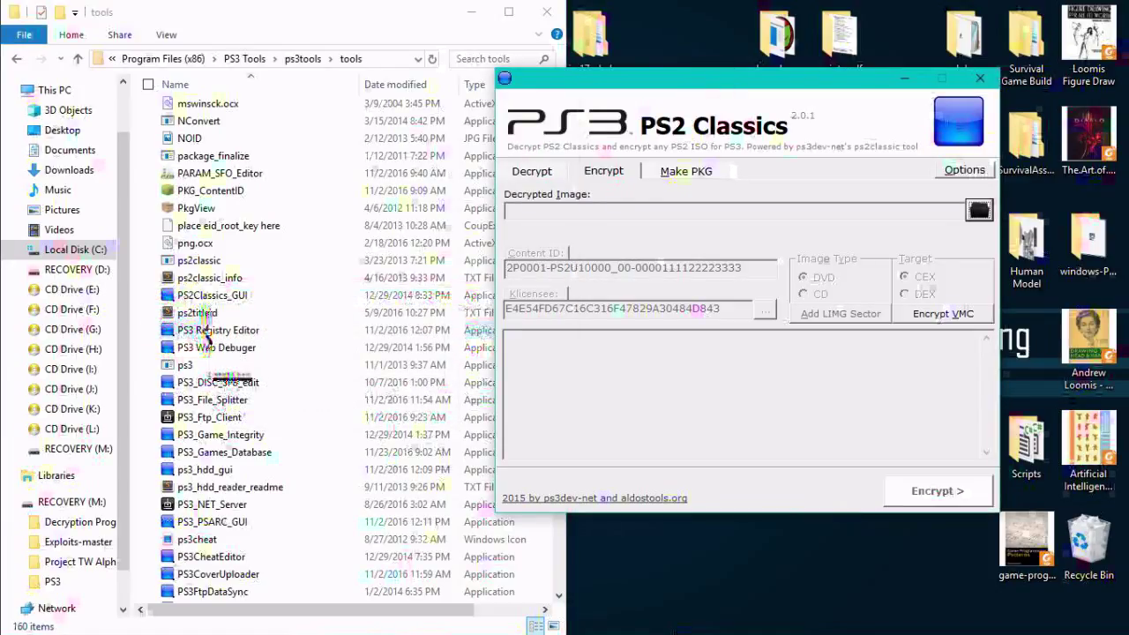
pyautogui.moveTo(620, 81); pyautogui.dragTo(312, 90)
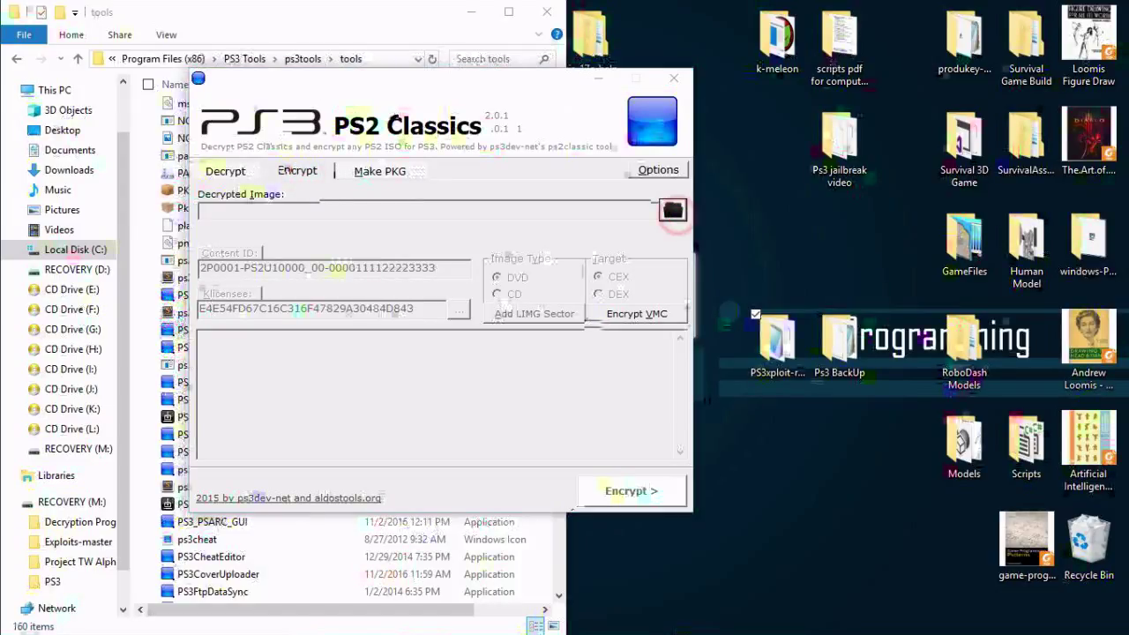
pyautogui.click(672, 209)
pyautogui.click(329, 128)
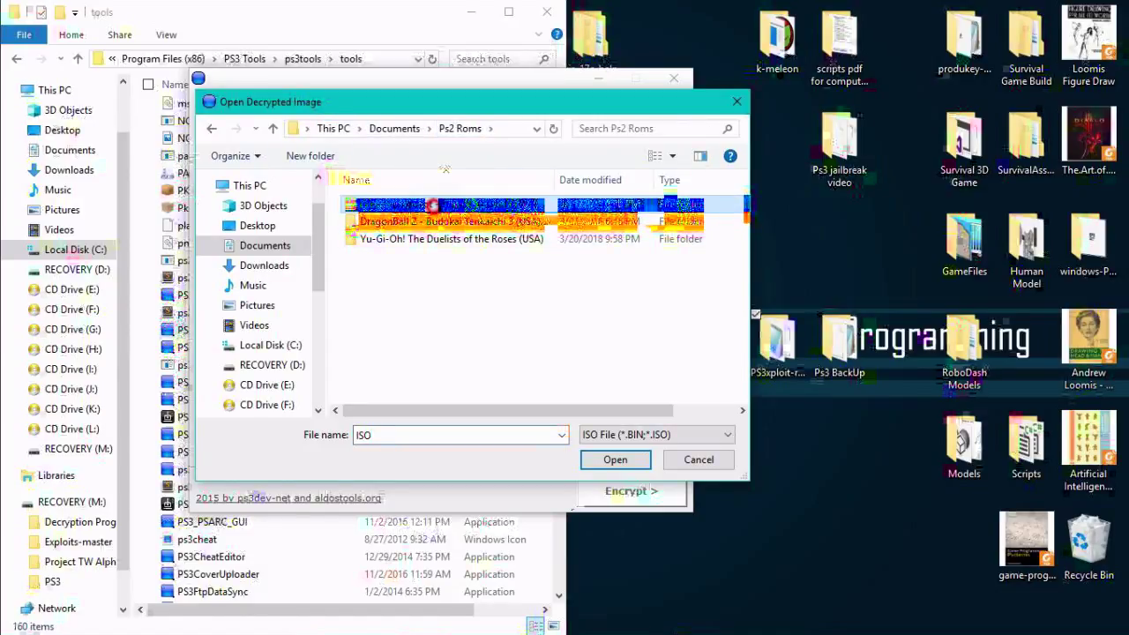
pyautogui.doubleClick(432, 204)
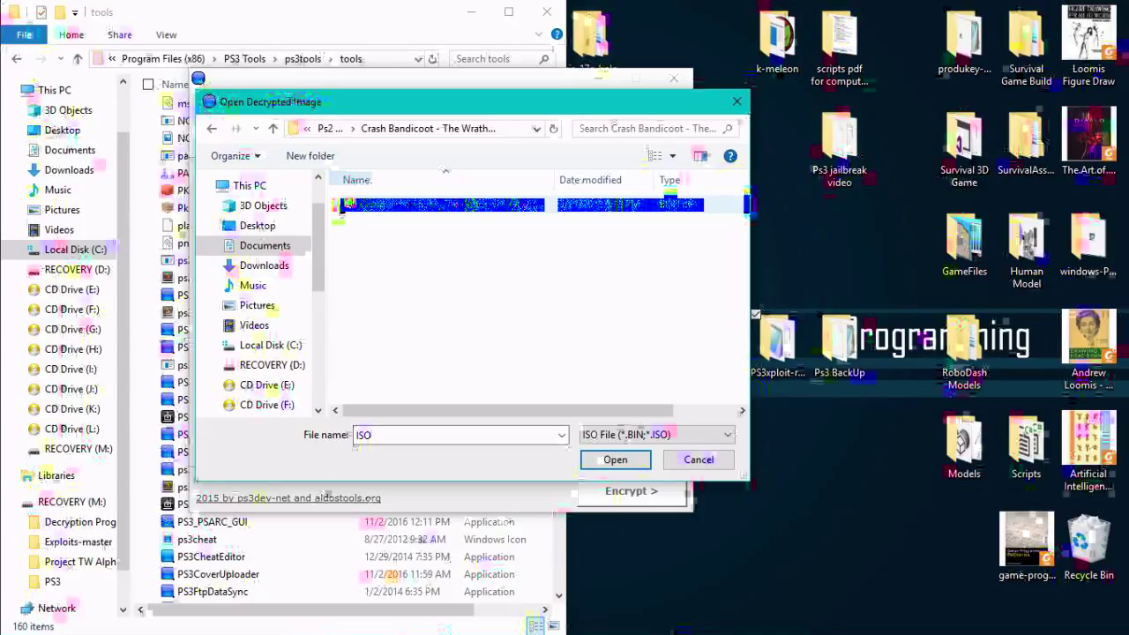
pyautogui.doubleClick(353, 204)
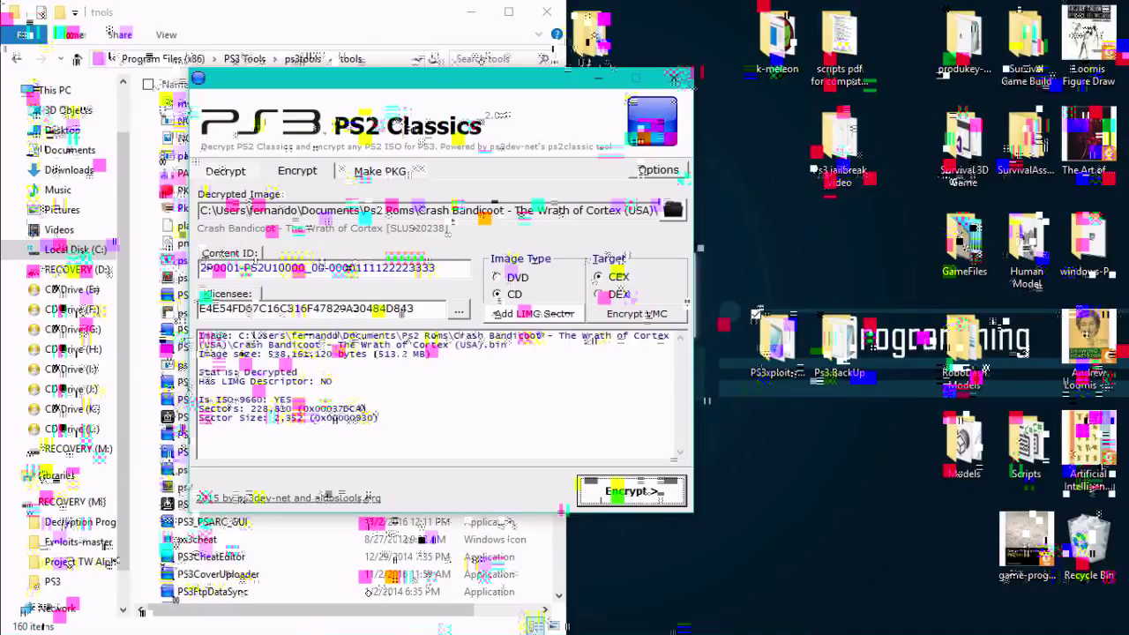
pyautogui.click(672, 209)
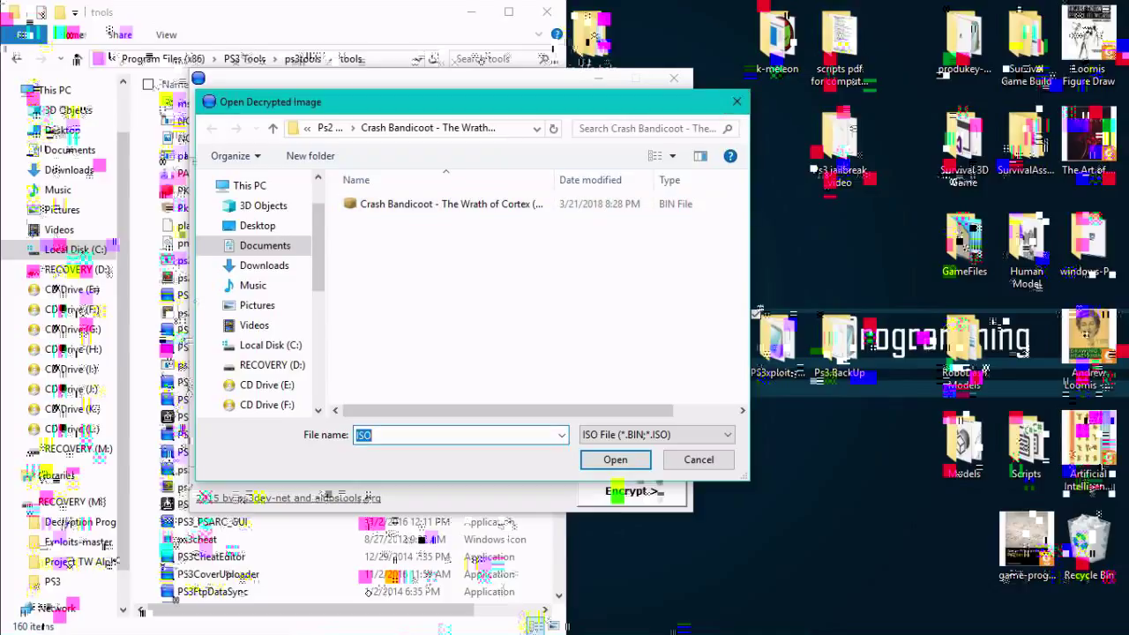
pyautogui.click(736, 102)
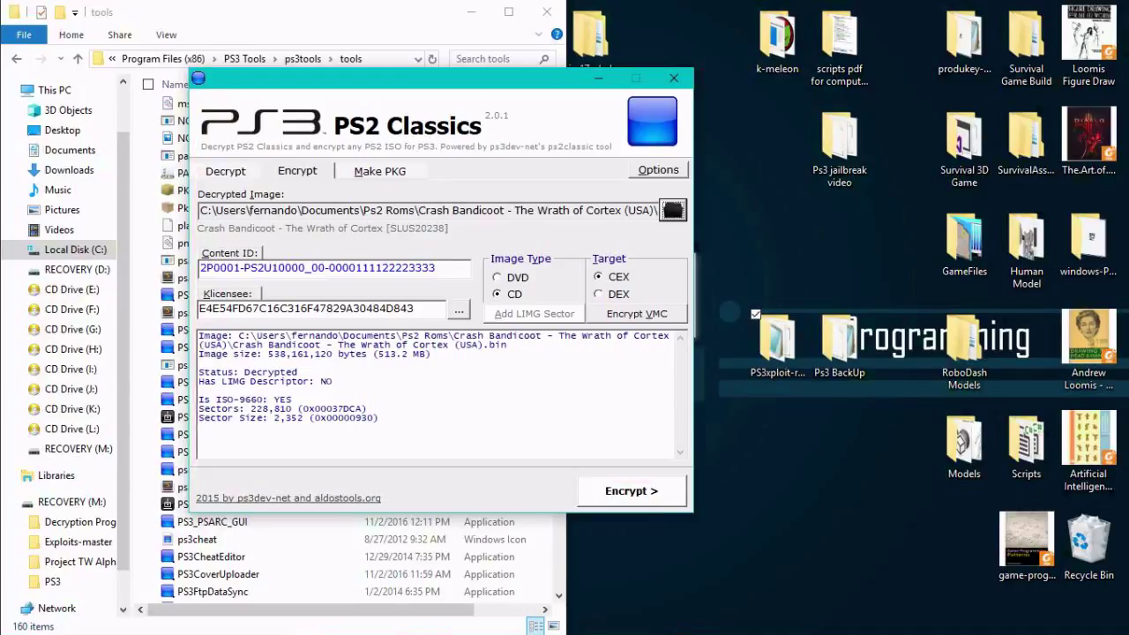
# - Encrypt the image with image type CD, appending the LIMG segment and saving it as ISO.BIN in the game's folder
pyautogui.click(499, 296)
pyautogui.click(499, 283)
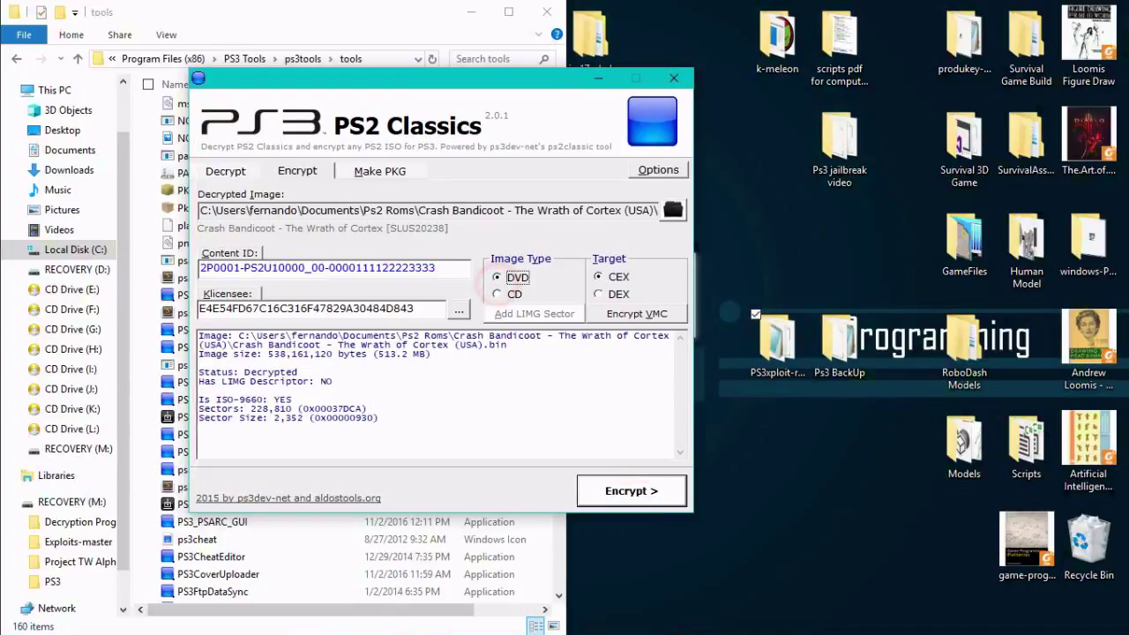
pyautogui.click(499, 298)
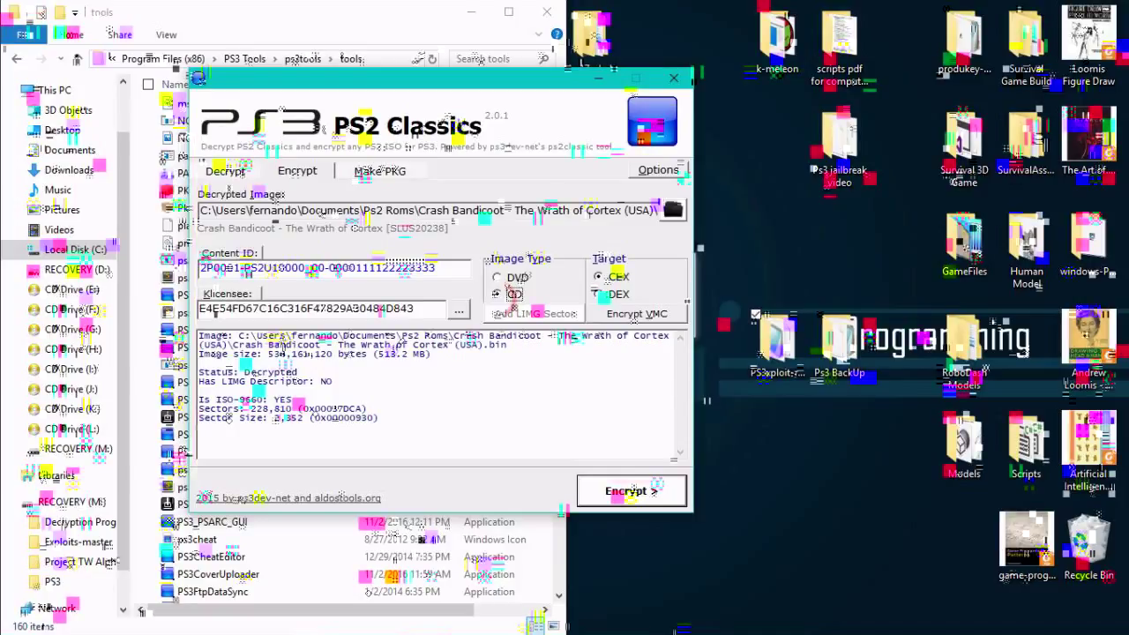
pyautogui.click(653, 491)
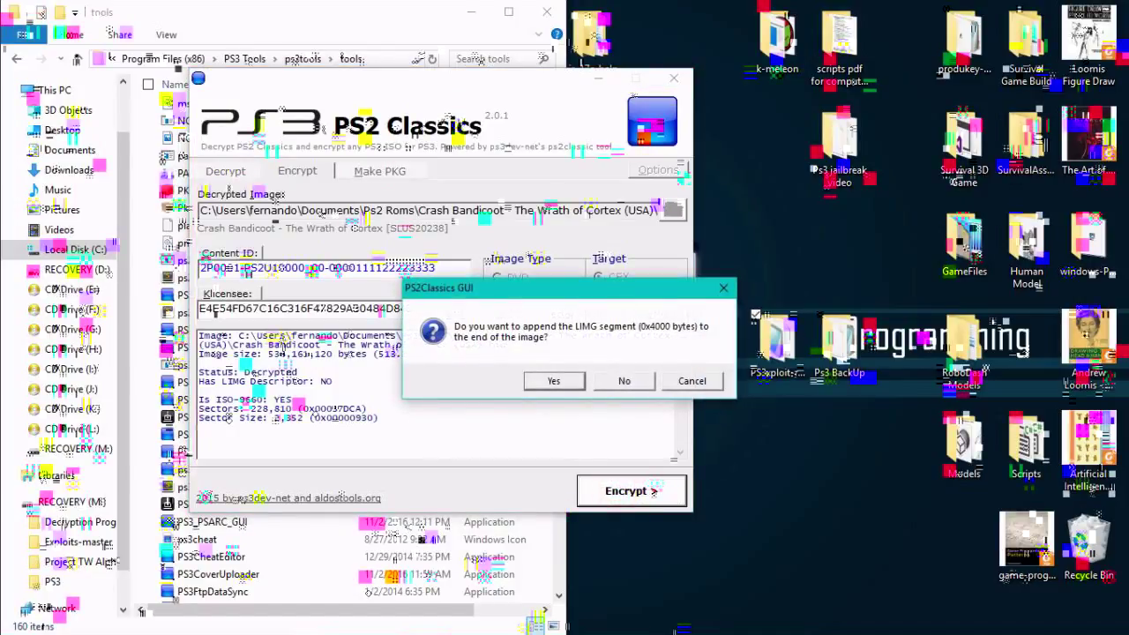
pyautogui.click(552, 380)
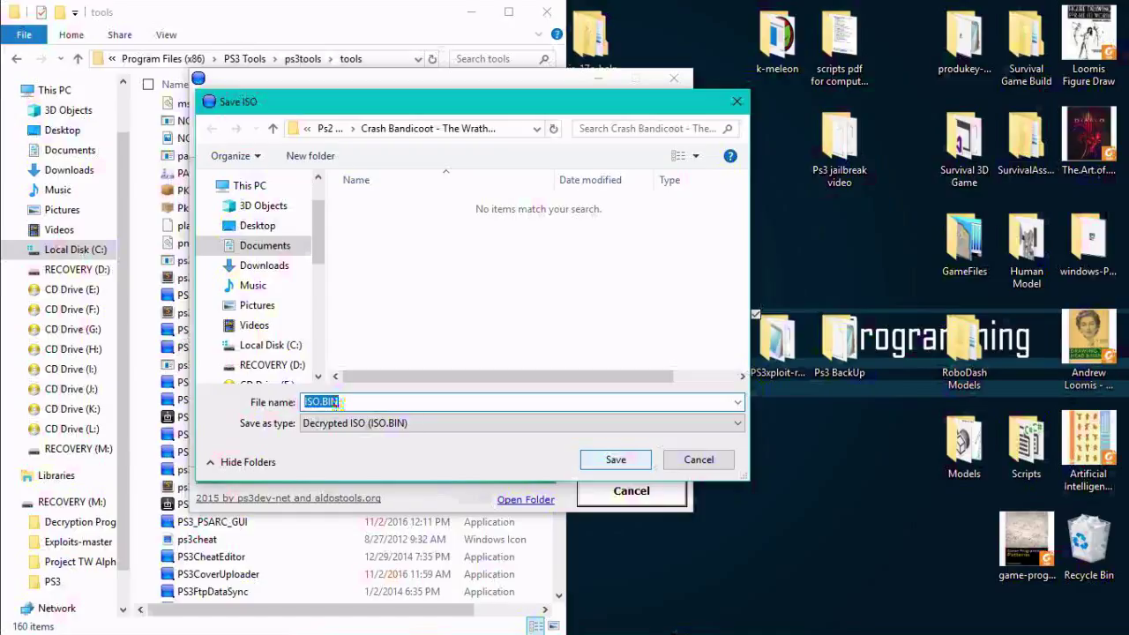
pyautogui.click(607, 458)
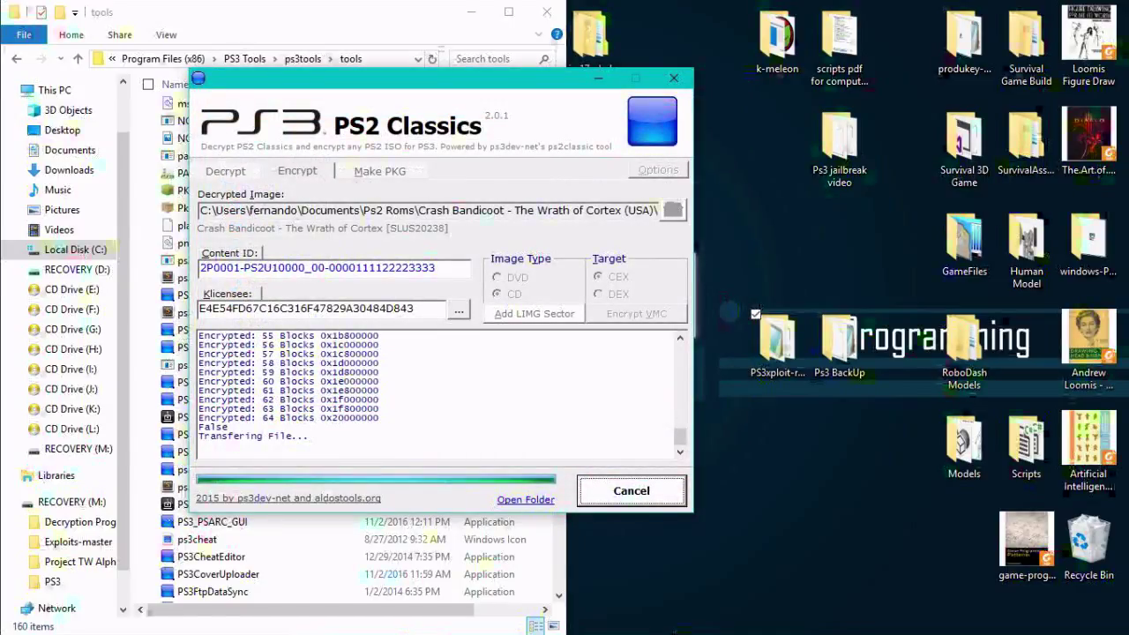
pyautogui.click(585, 380)
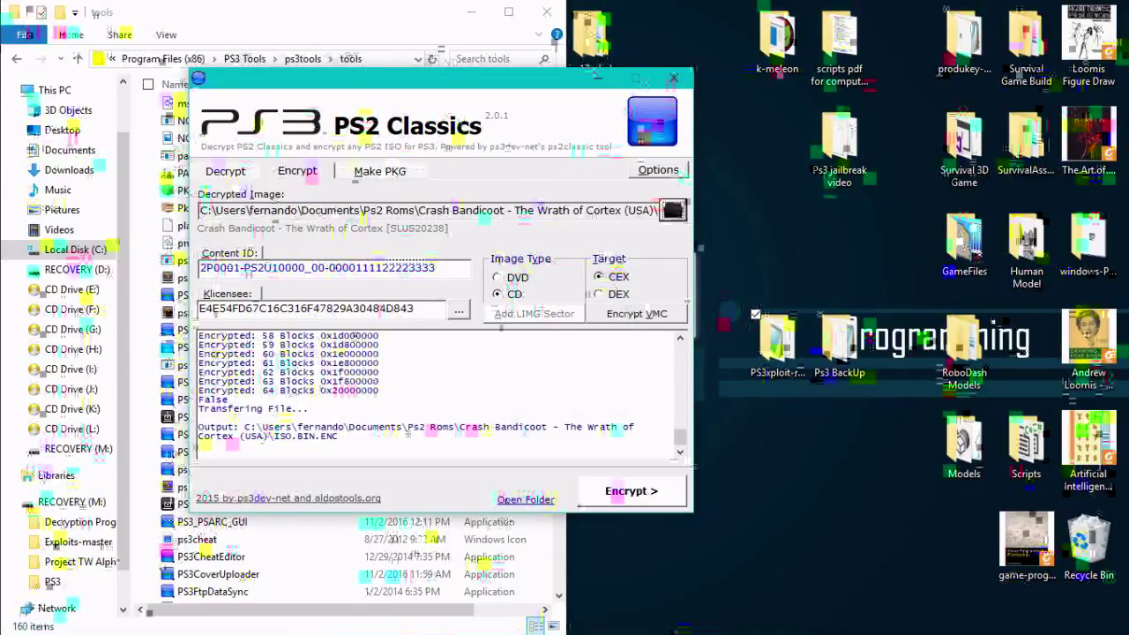
# - Open the folder containing the encrypted output and move its window clear of the PS3xploit-resigner desktop folder
pyautogui.click(526, 500)
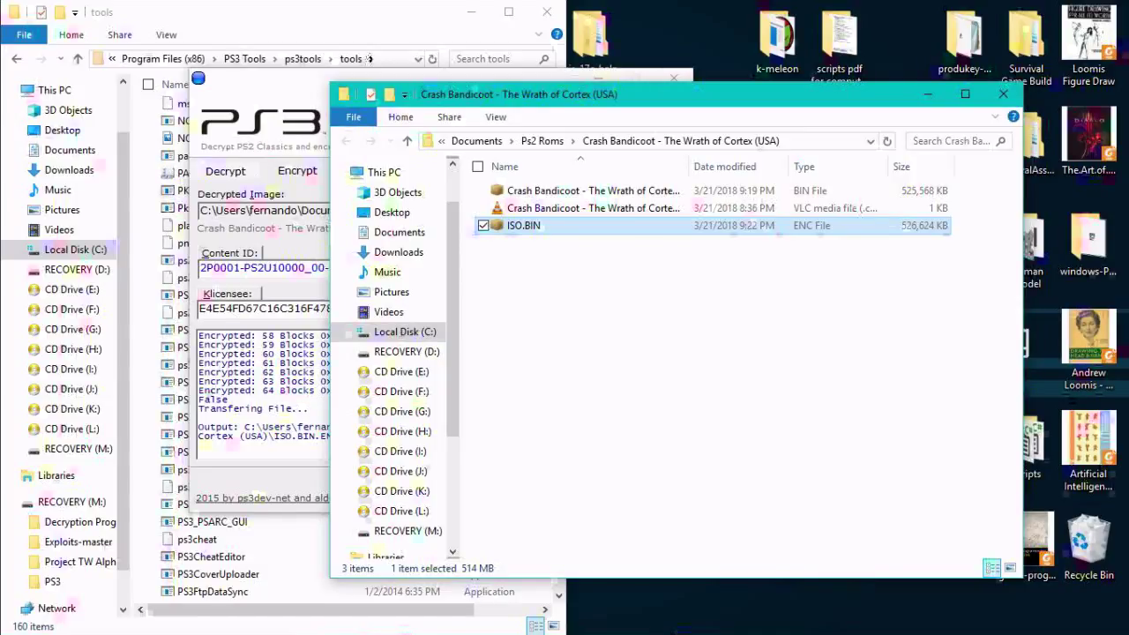
pyautogui.moveTo(618, 94); pyautogui.dragTo(387, 75)
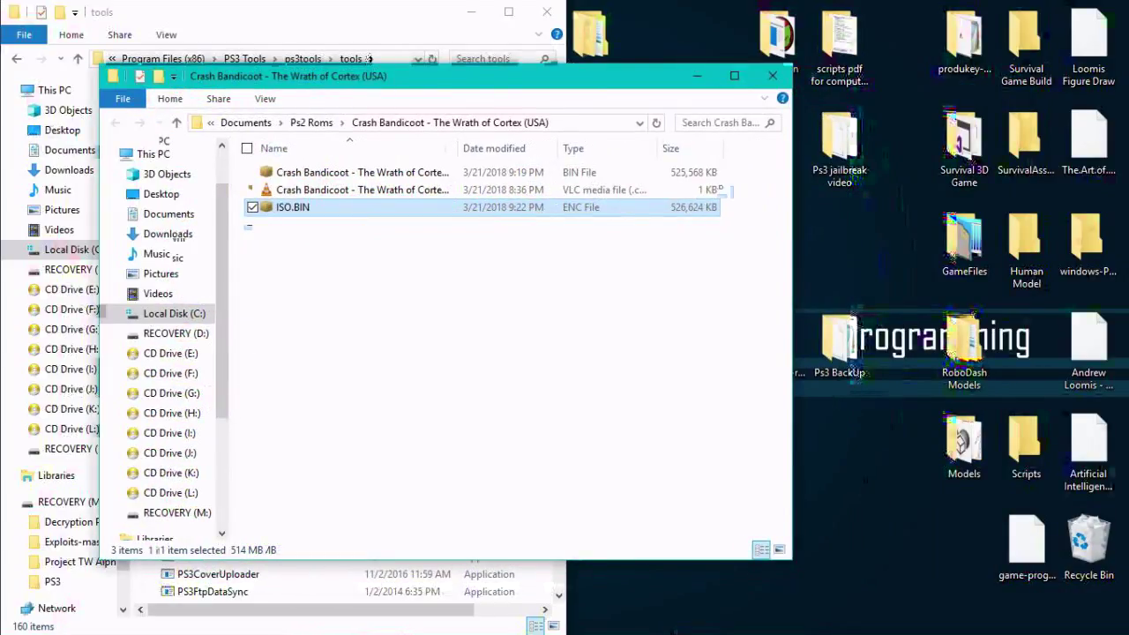
pyautogui.moveTo(588, 83); pyautogui.dragTo(506, 112)
# - Open rifgen-master in the desktop's PS3xploit-resigner-2.0.0 folder and place its window beside the Crash Bandicoot folder
pyautogui.doubleClick(773, 347)
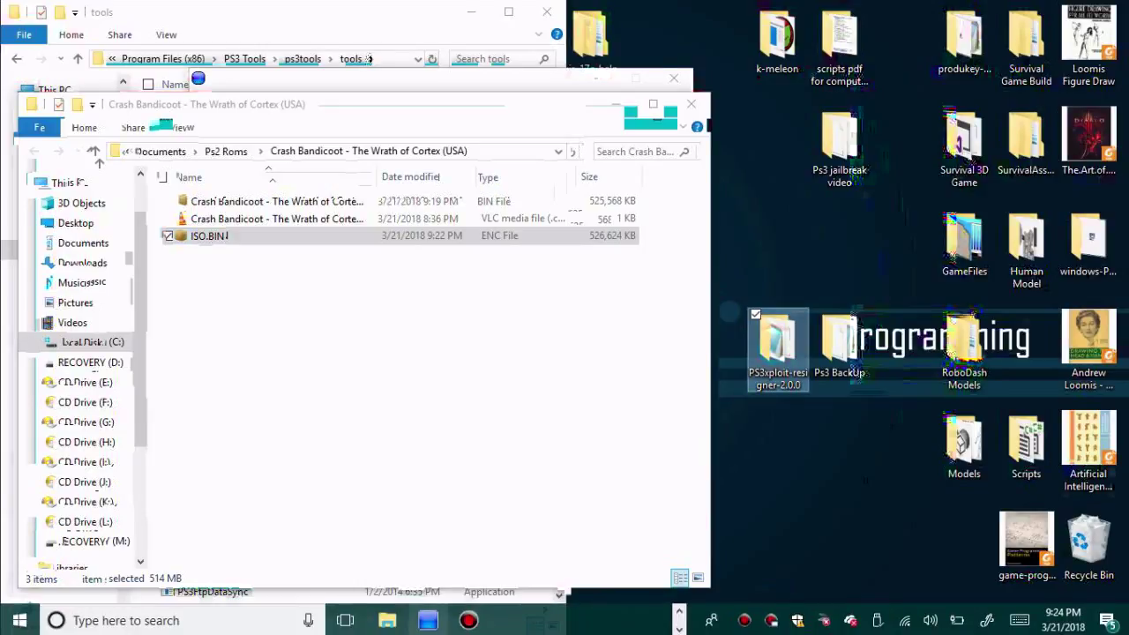
pyautogui.moveTo(387, 620)
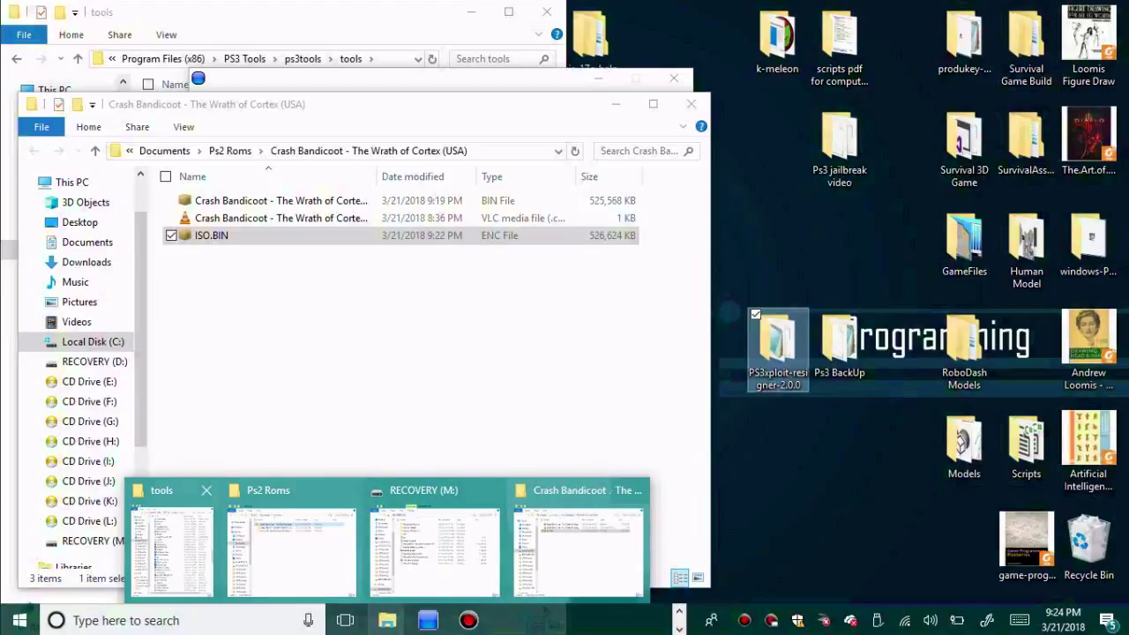
pyautogui.click(424, 279)
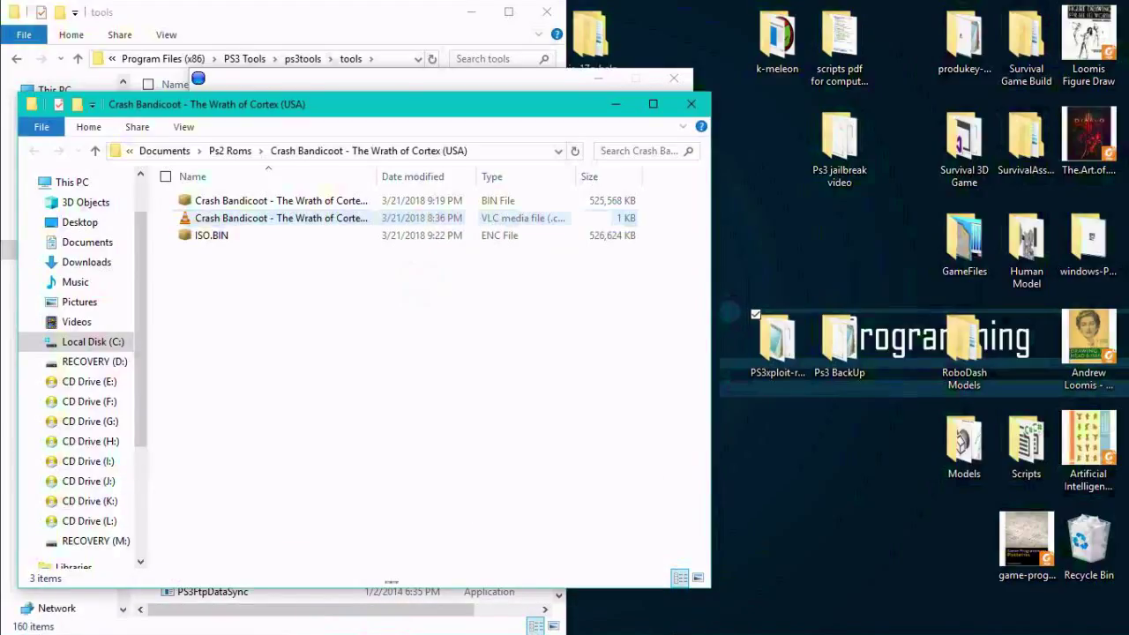
pyautogui.click(776, 344)
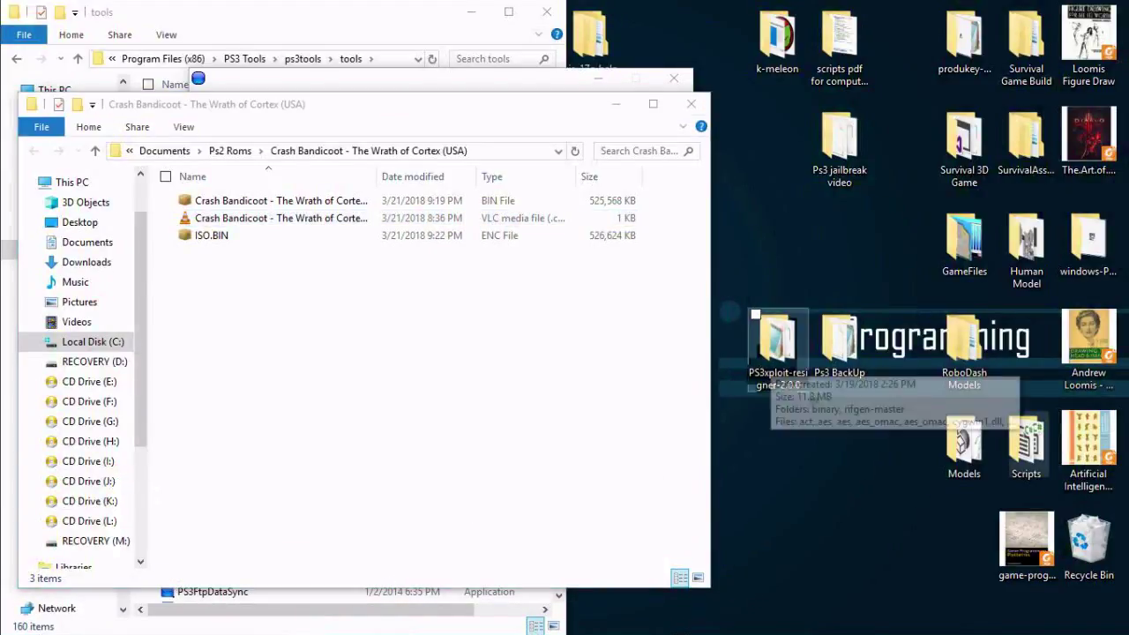
pyautogui.doubleClick(776, 348)
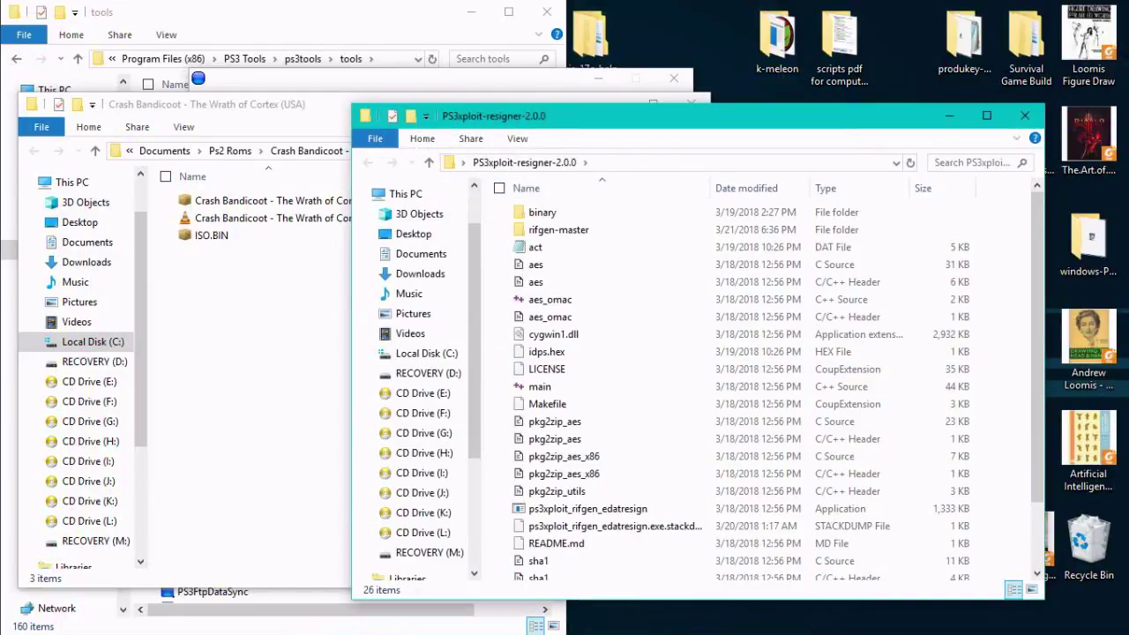
pyautogui.moveTo(622, 125); pyautogui.dragTo(598, 114)
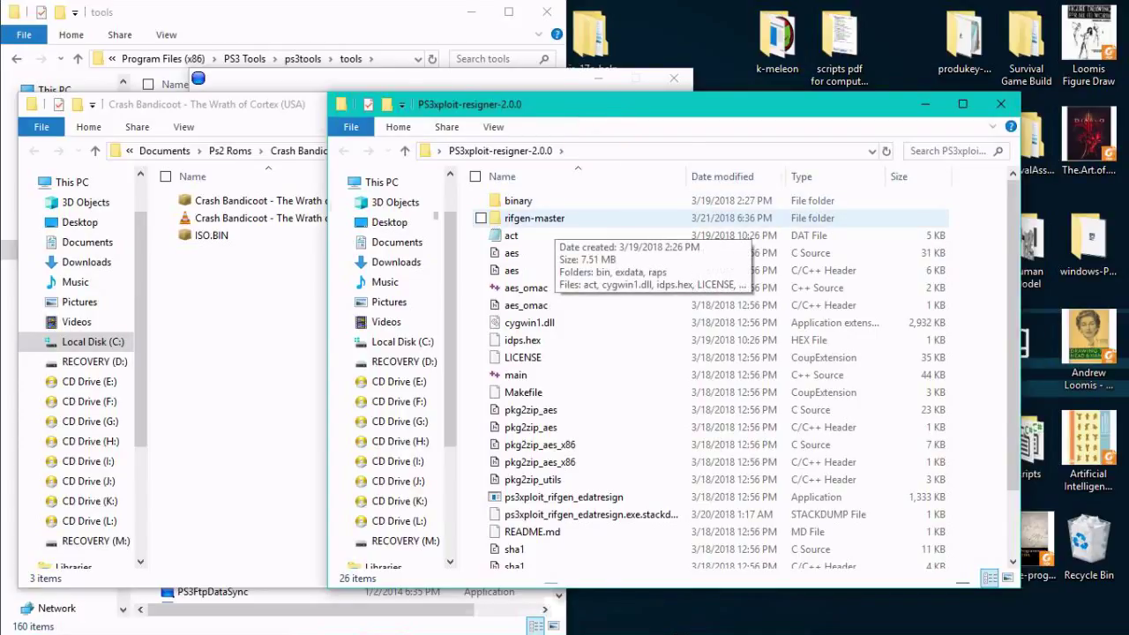
pyautogui.doubleClick(535, 218)
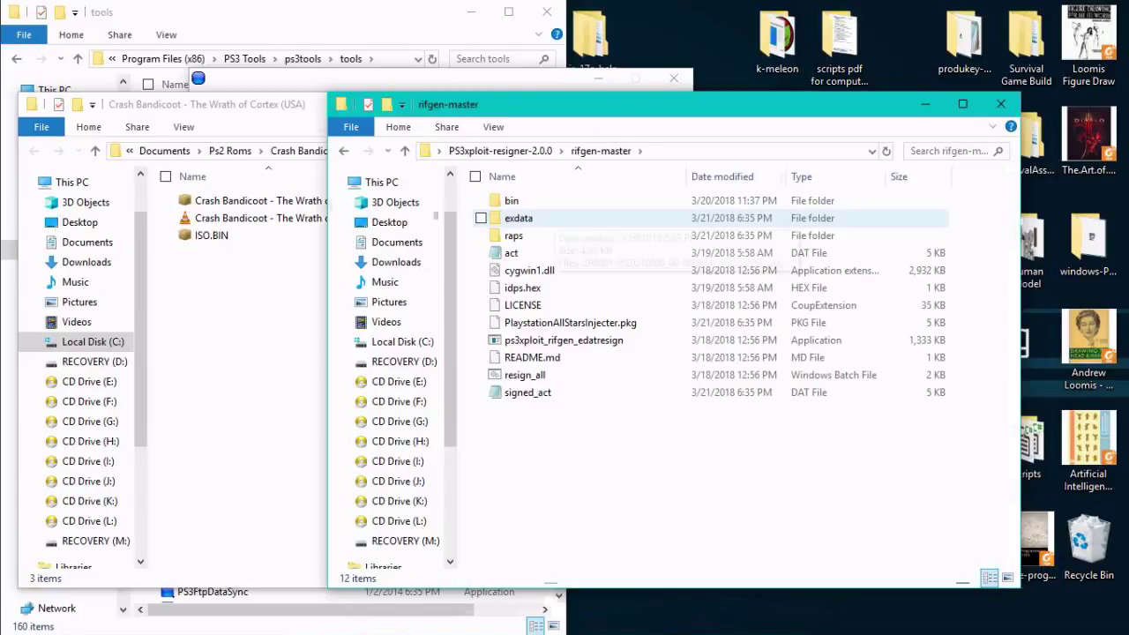
pyautogui.moveTo(497, 105); pyautogui.dragTo(602, 89)
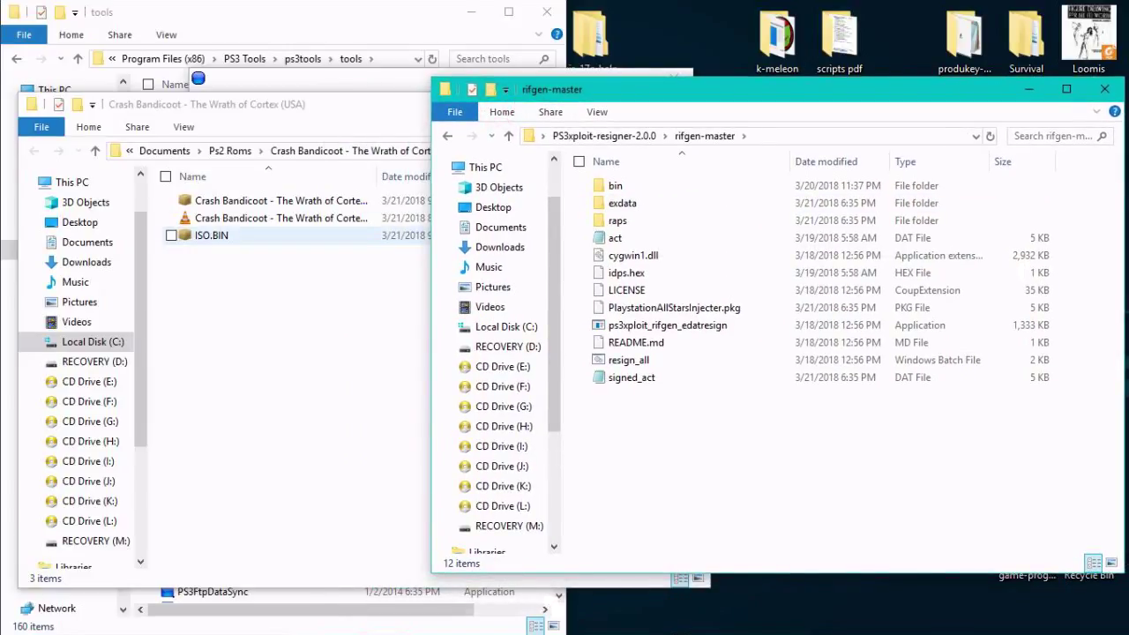
# - Move the encrypted ISO.BIN file from the Crash Bandicoot folder into the rifgen-master folder
pyautogui.click(292, 318)
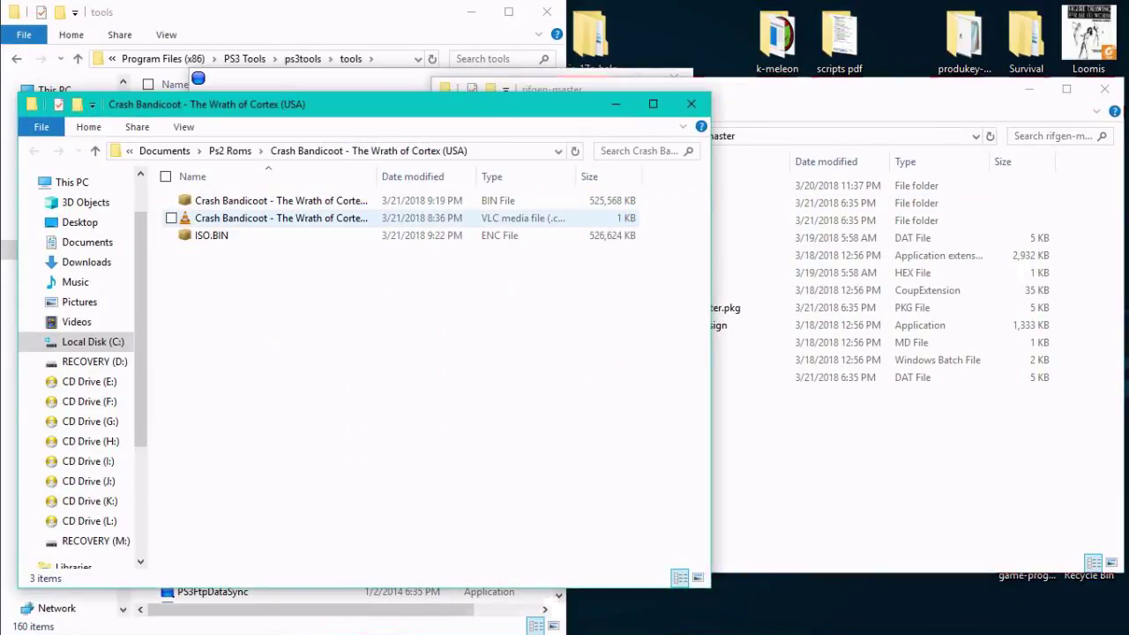
pyautogui.click(231, 200)
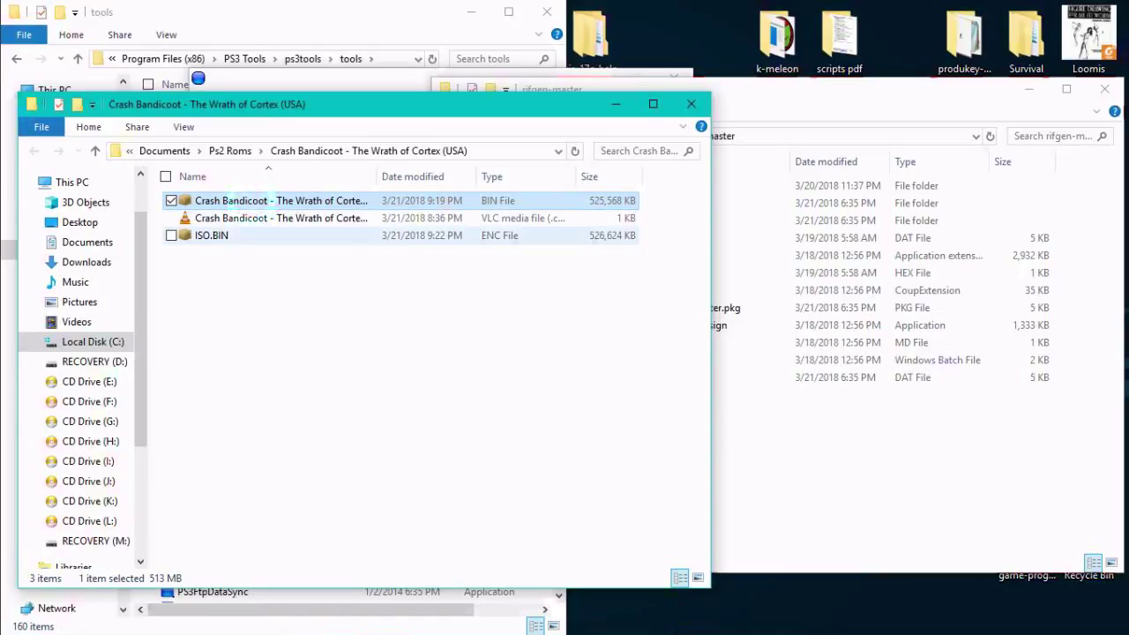
pyautogui.click(238, 234)
pyautogui.click(780, 95)
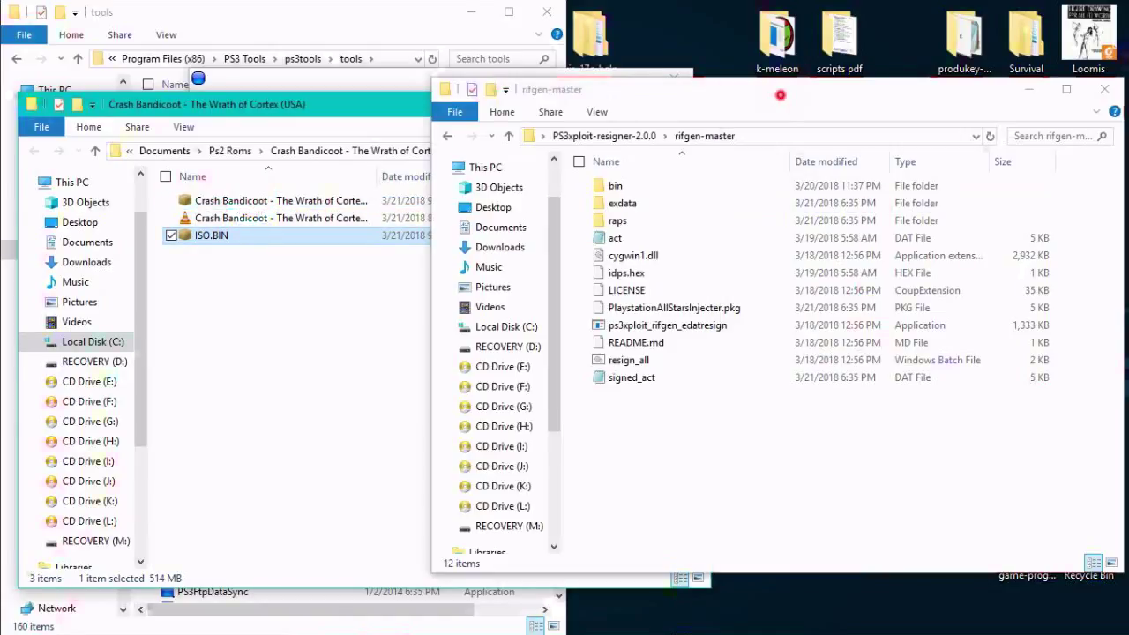
pyautogui.click(213, 240)
pyautogui.moveTo(212, 239); pyautogui.dragTo(680, 459)
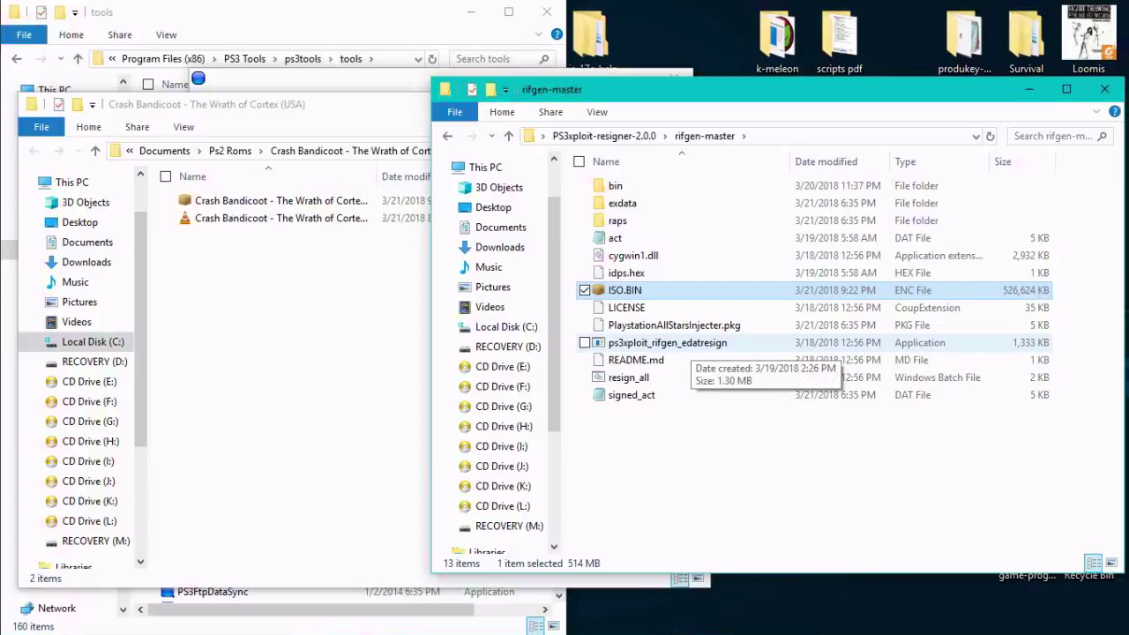
# - Resign ISO.BIN with ps3xploit_rifgen_edatresign and move the file back into the Crash Bandicoot folder
pyautogui.moveTo(624, 290); pyautogui.dragTo(655, 345)
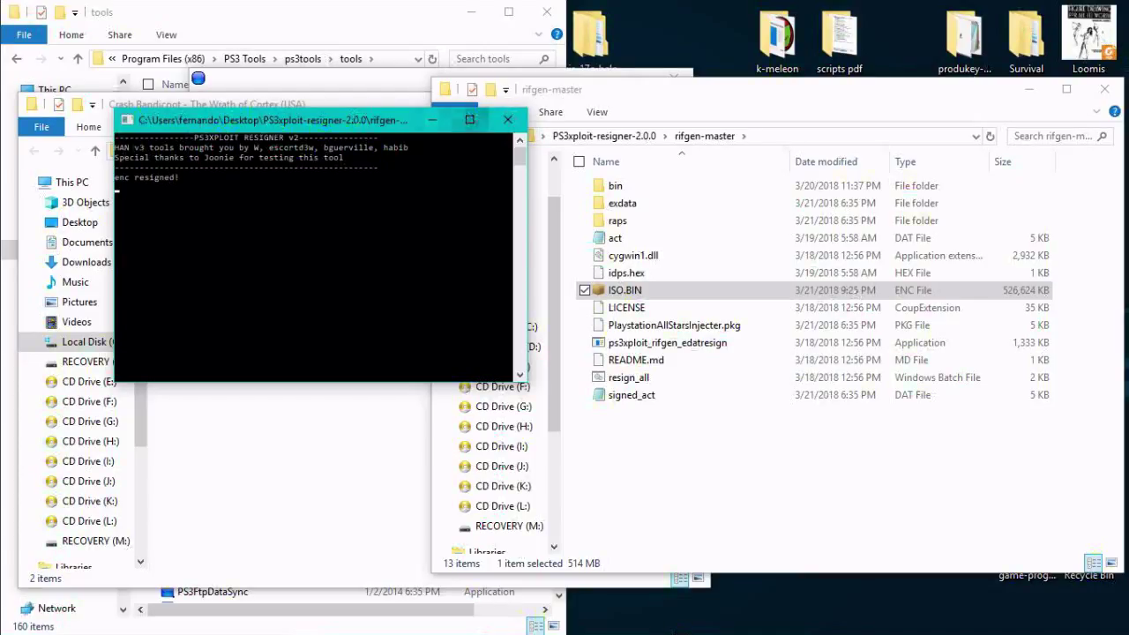
pyautogui.click(506, 120)
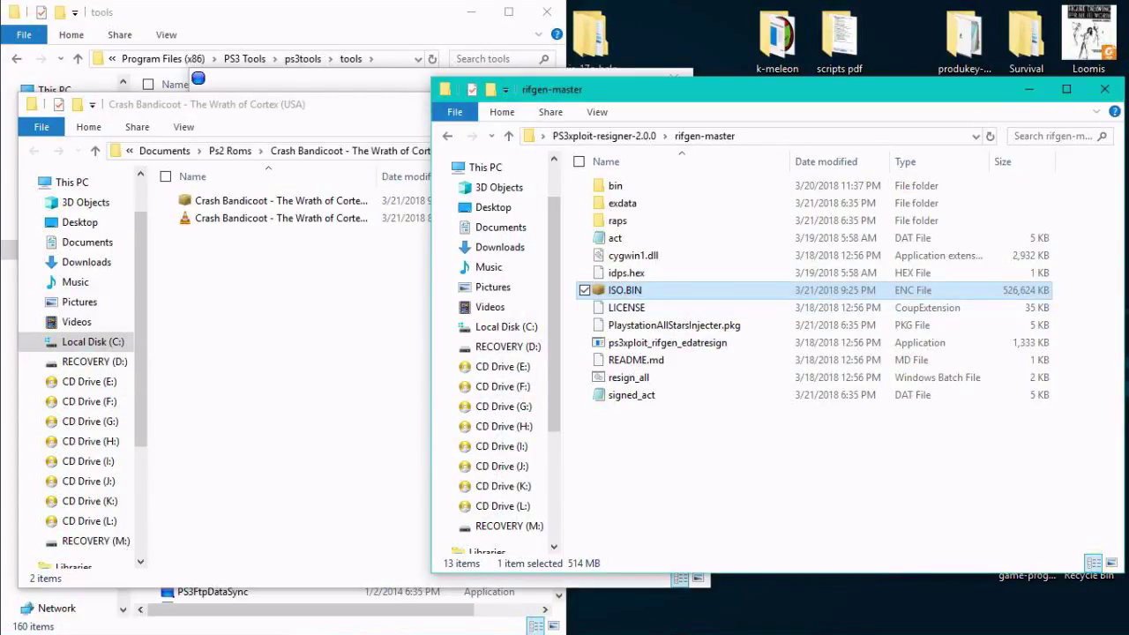
pyautogui.moveTo(624, 290); pyautogui.dragTo(221, 282)
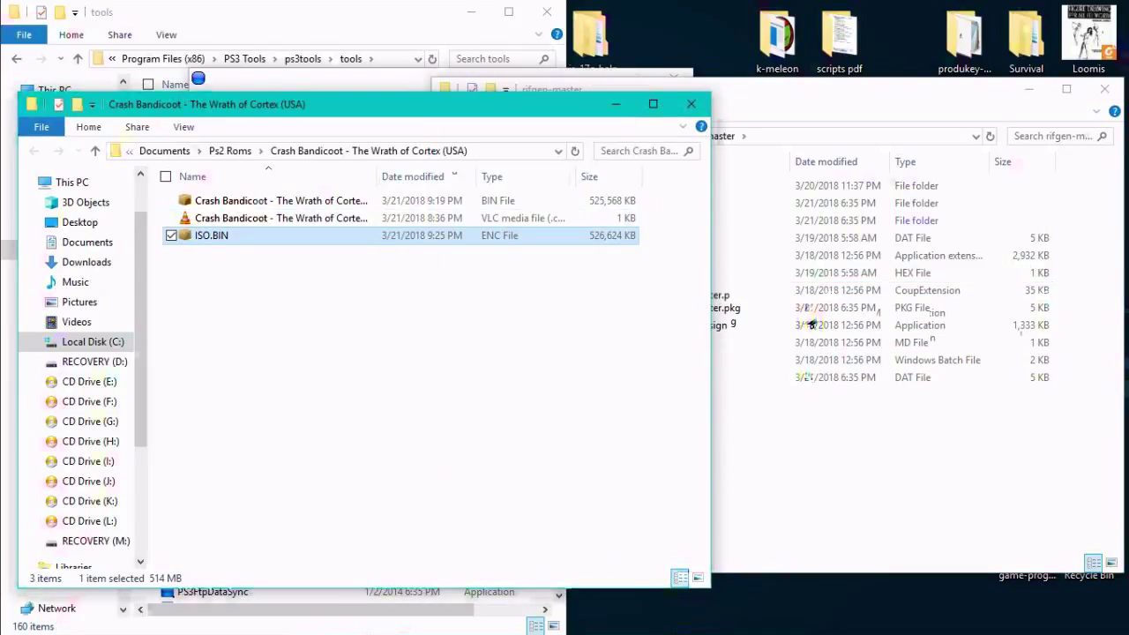
# - Clear both folder windows off the screen and bring up the PKG creation page in PS2 Classics
pyautogui.click(1030, 91)
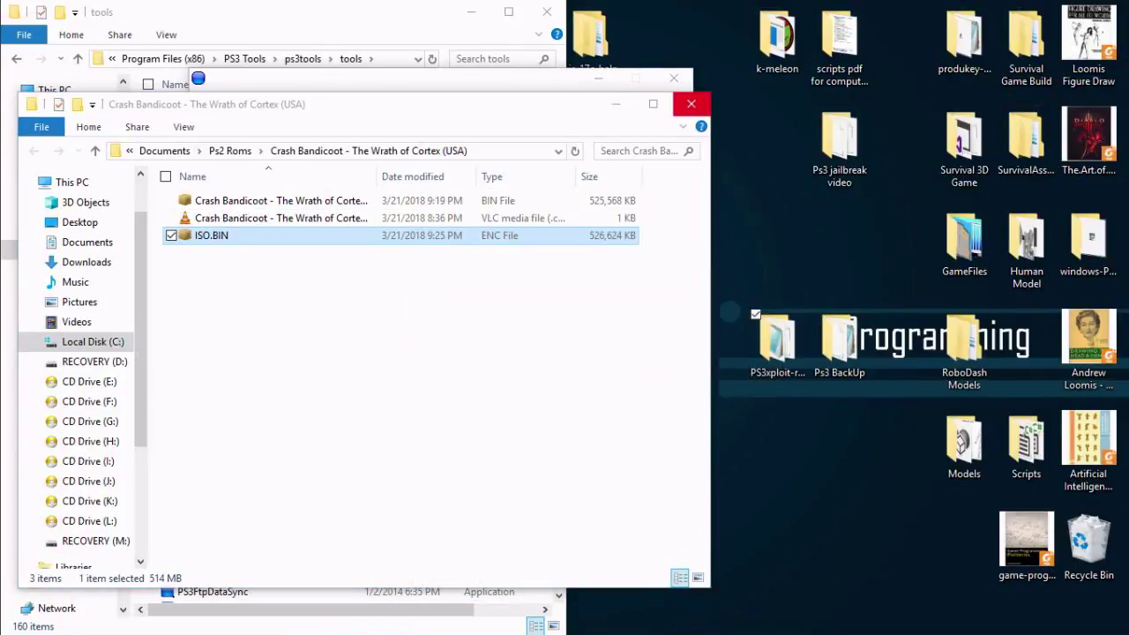
pyautogui.click(690, 104)
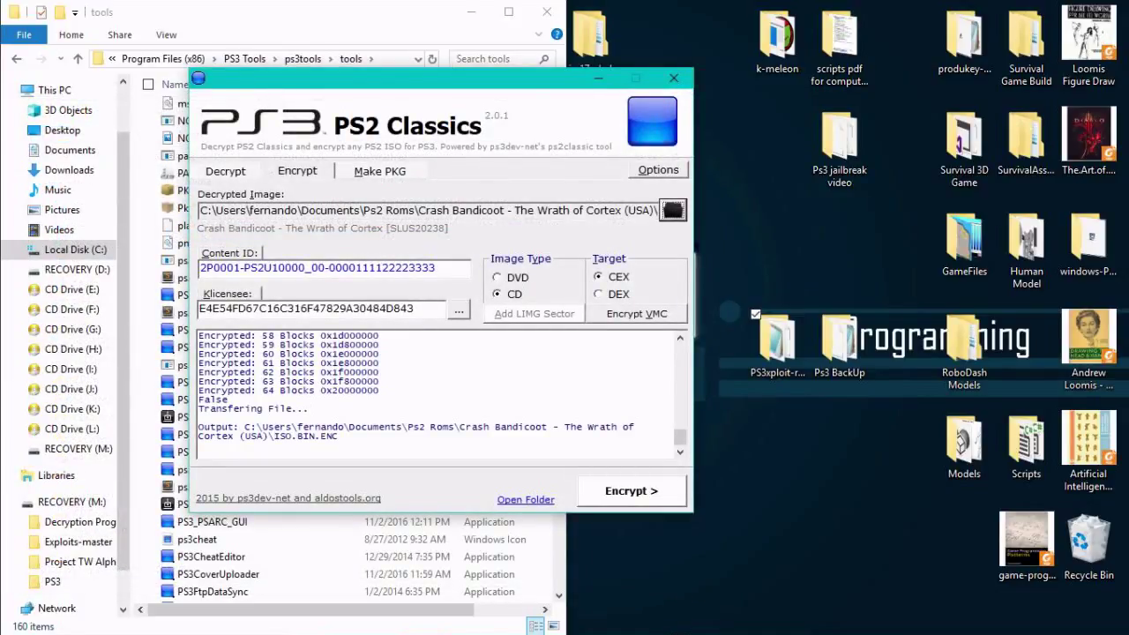
pyautogui.click(395, 171)
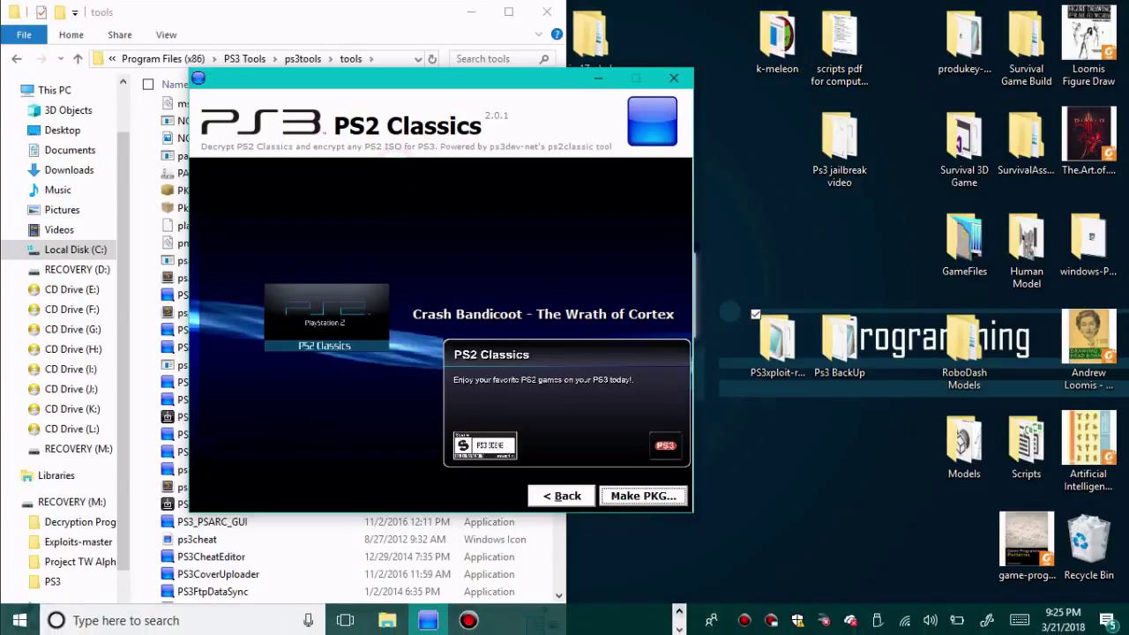
# - Switch to Chrome and run a Google search for "crash bandicoot cover art"
pyautogui.click(679, 612)
pyautogui.click(385, 620)
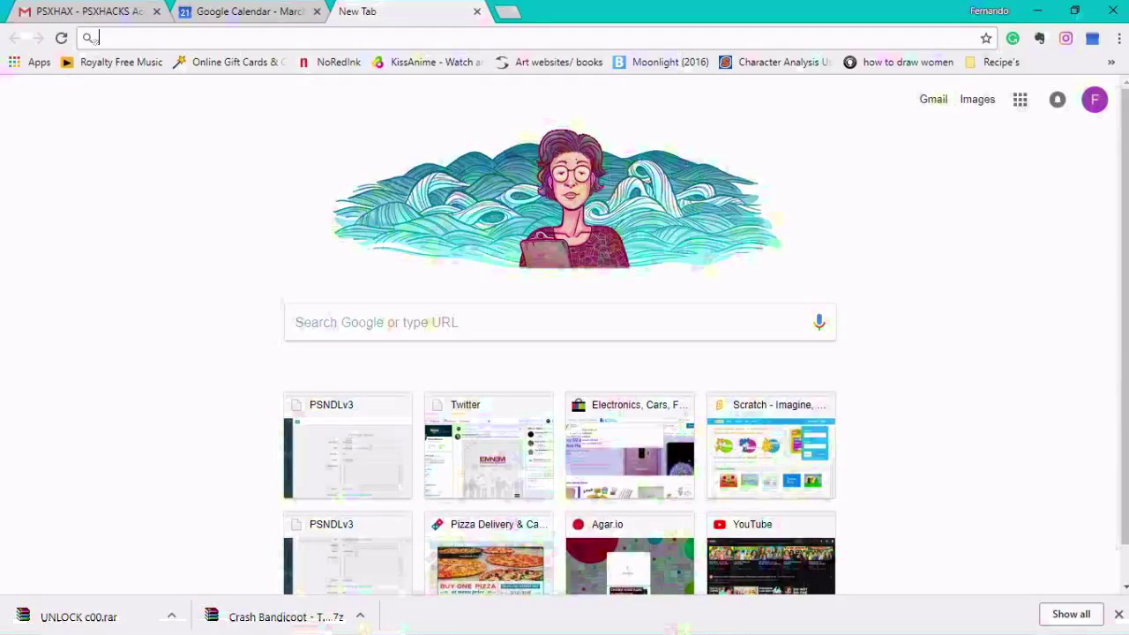
pyautogui.write('crash bandi')
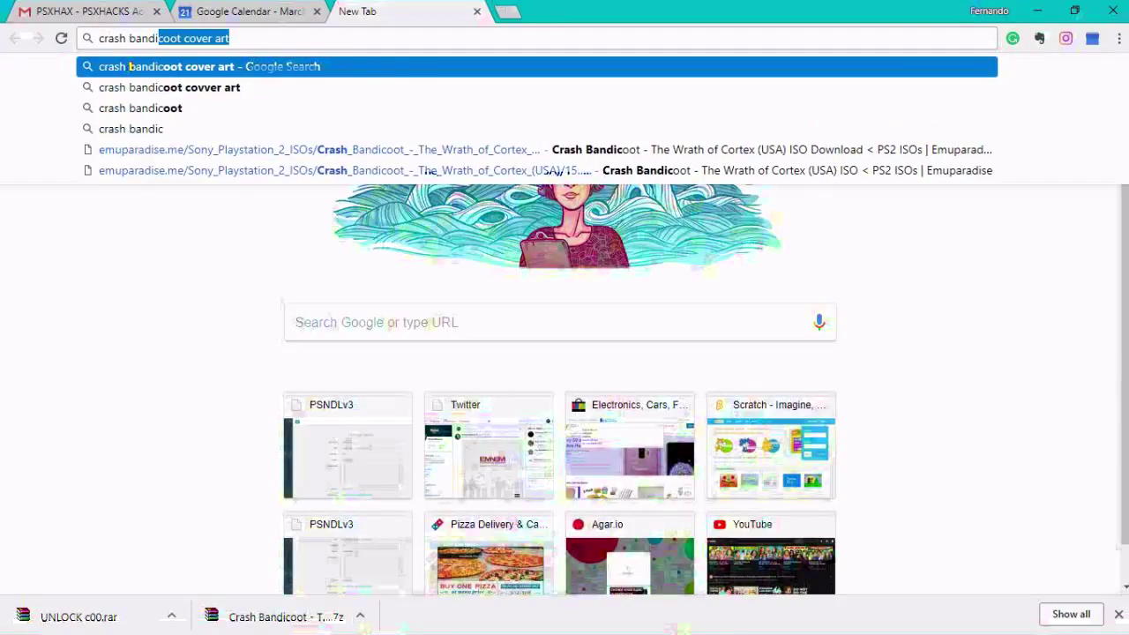
pyautogui.write('coot')
pyautogui.press('Return')
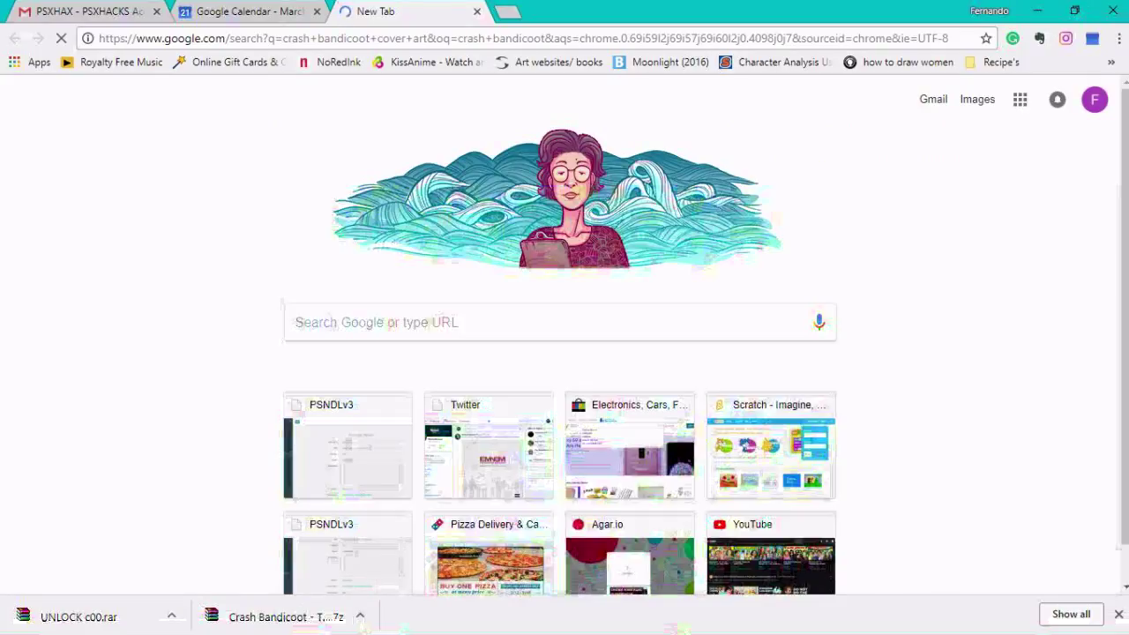
pyautogui.click(679, 629)
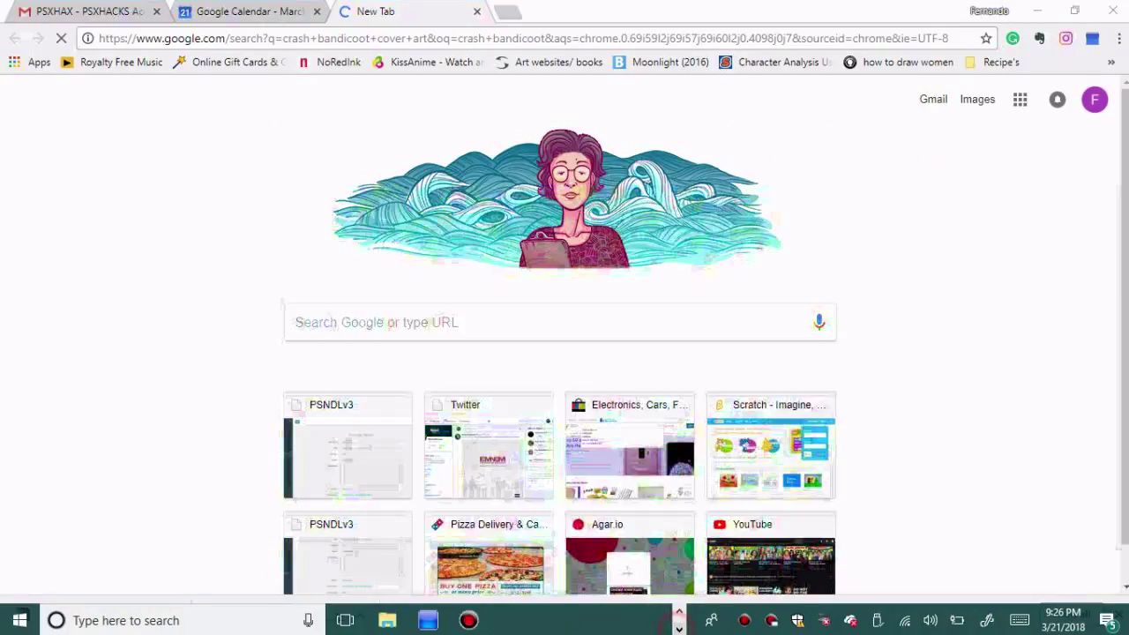
pyautogui.click(428, 620)
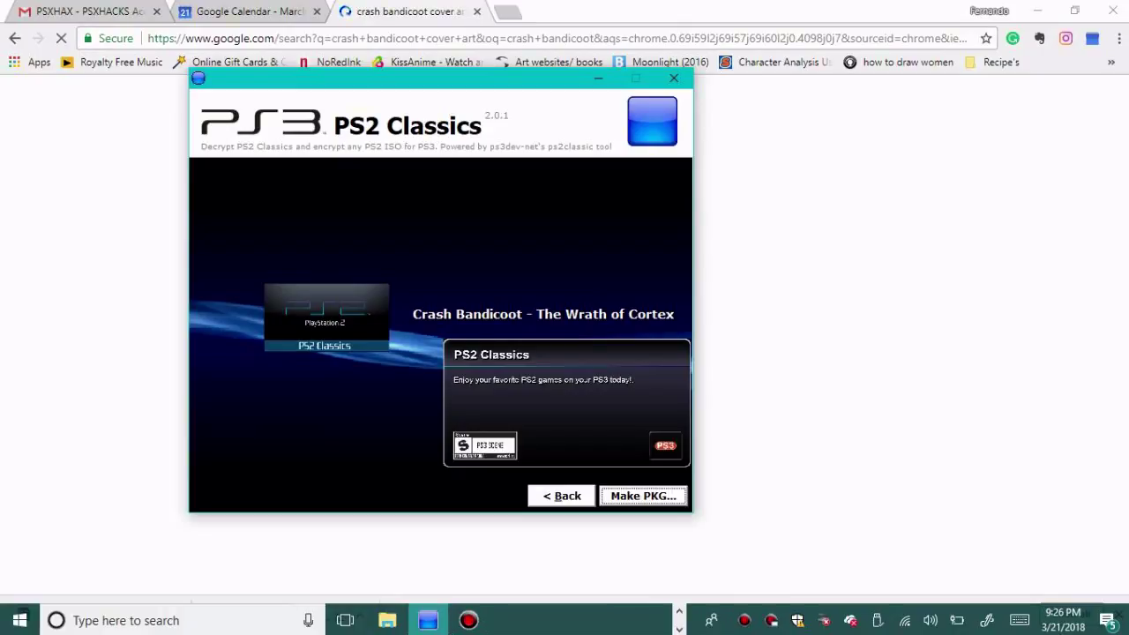
pyautogui.click(598, 78)
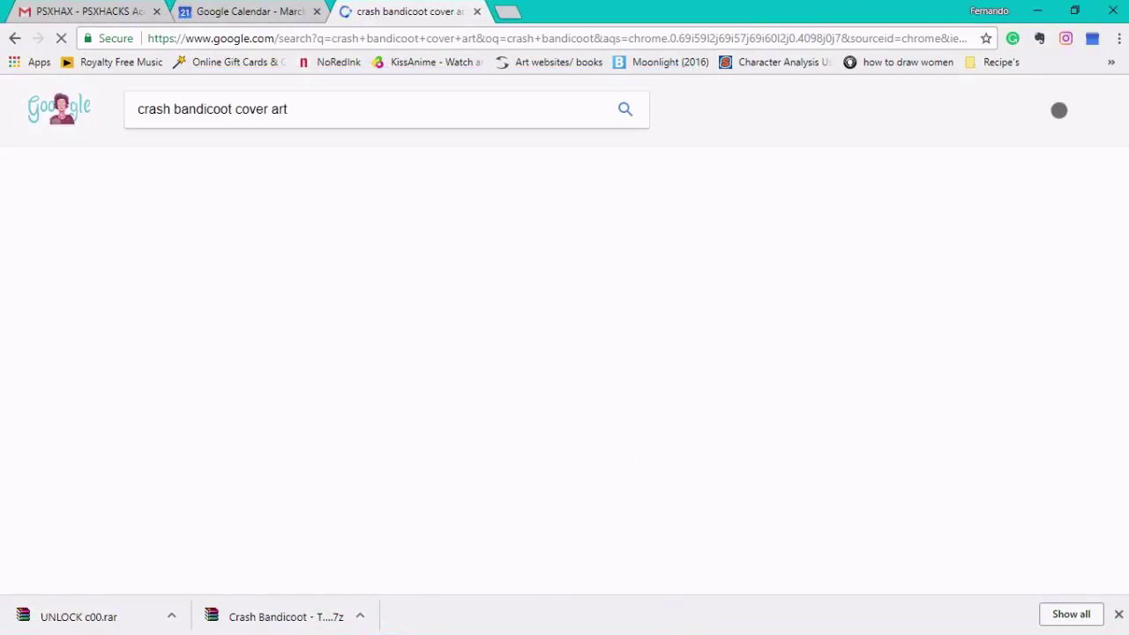
# - Refine the search by adding "the wrath of cortexx" before "cover art" and show the image results
pyautogui.click(236, 110)
pyautogui.write('the ')
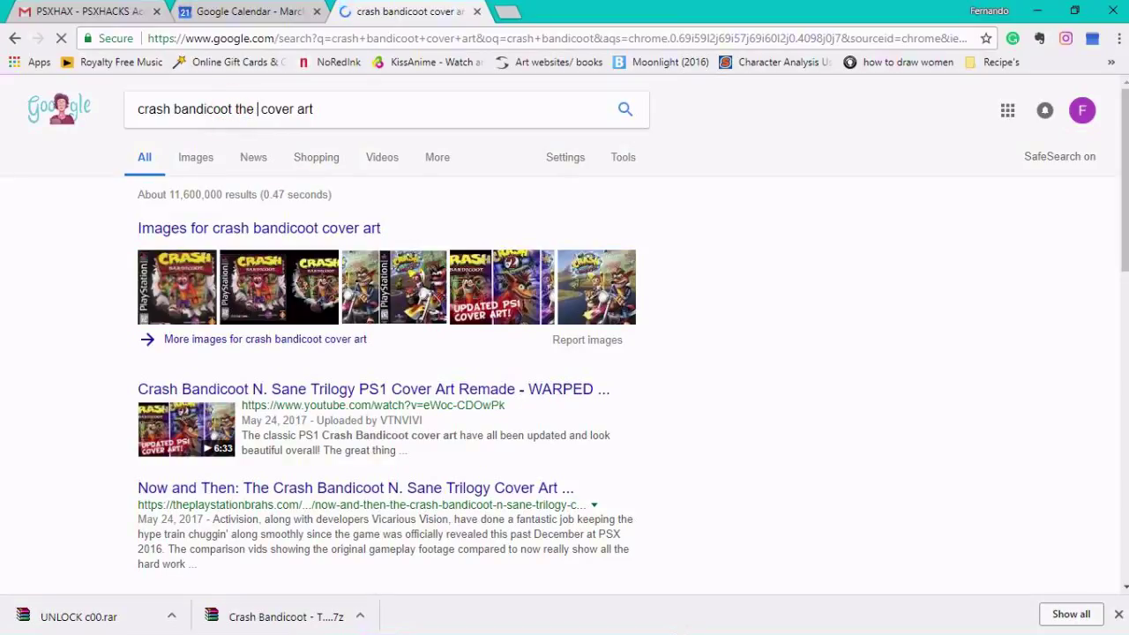
pyautogui.write('wrath of ')
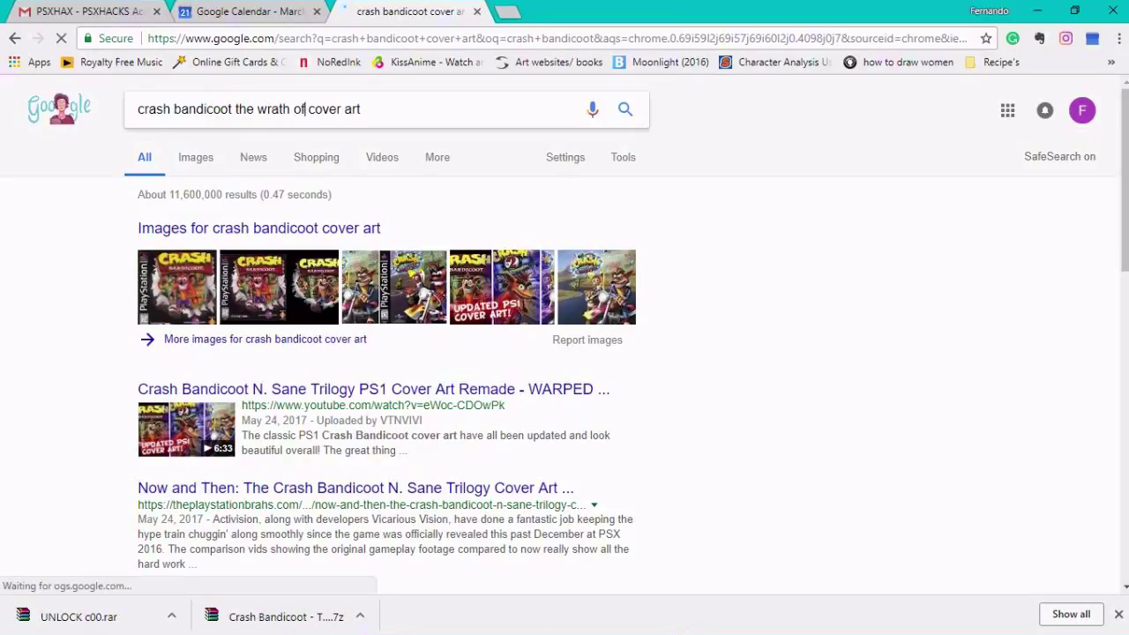
pyautogui.write('co')
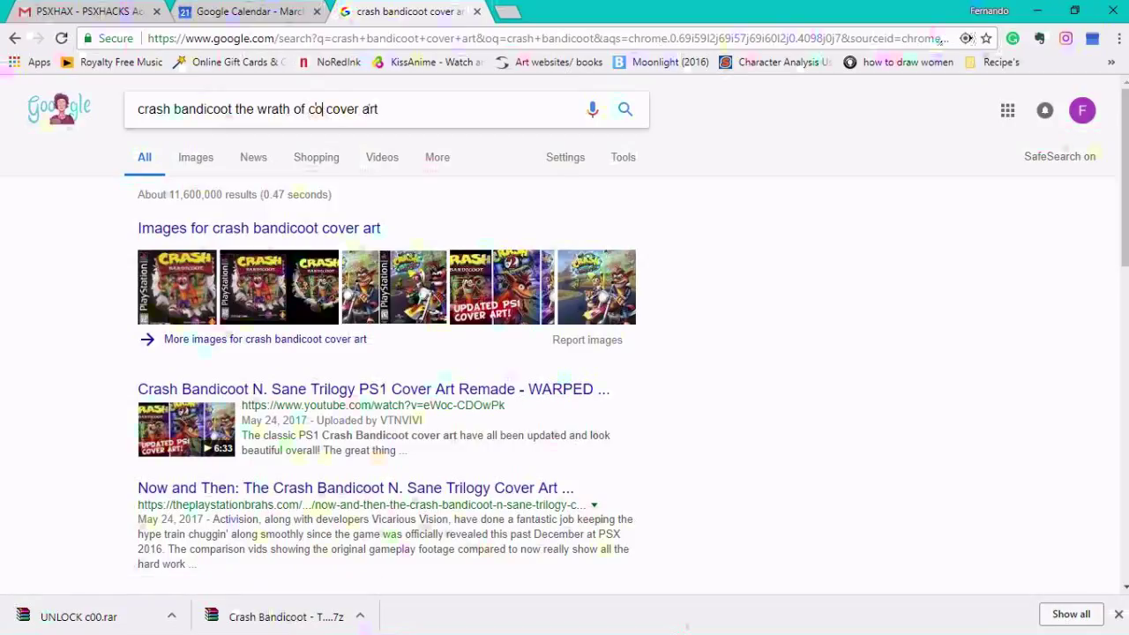
pyautogui.write('rtexx')
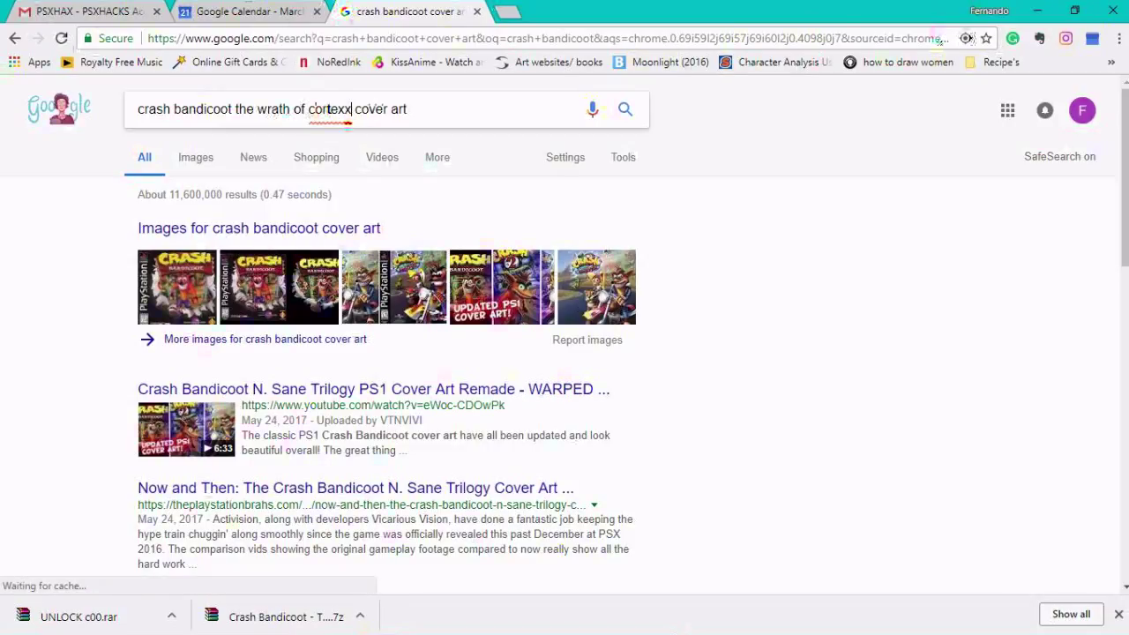
pyautogui.press('Return')
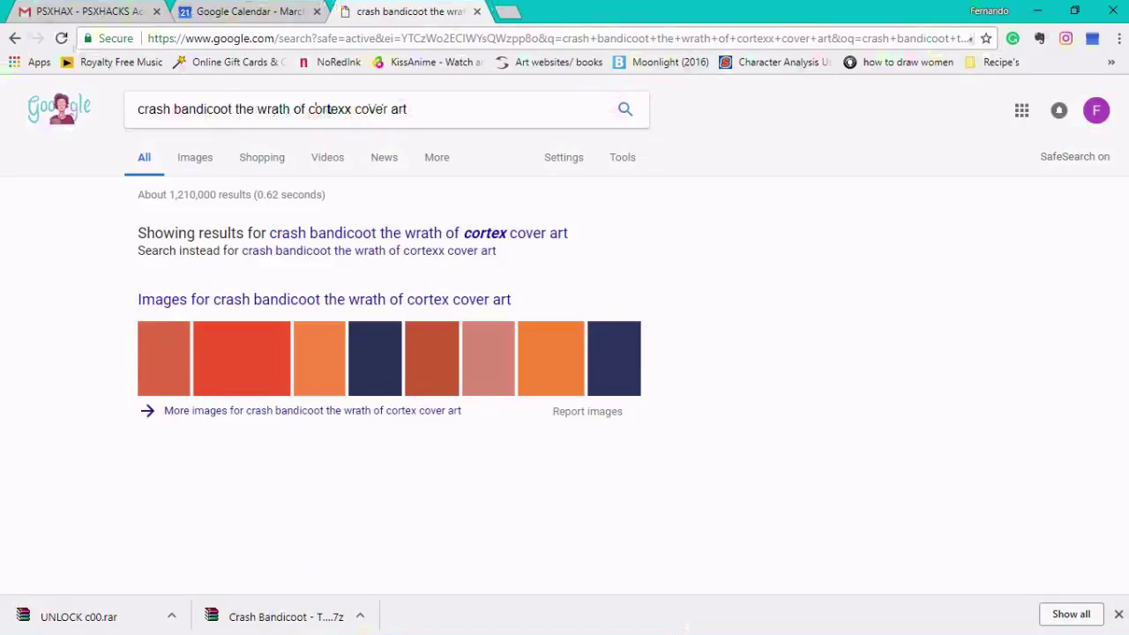
pyautogui.click(195, 157)
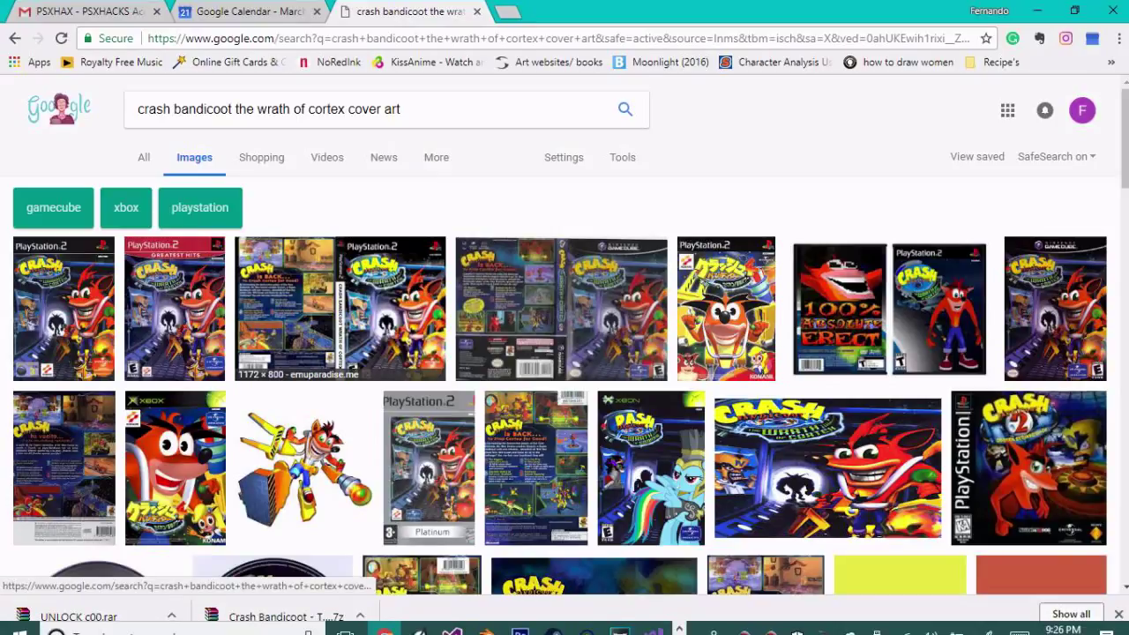
# - Enlarge the 1172 × 800 PlayStation 2 front-and-back cover from Emuparadise and copy the image
pyautogui.rightClick(363, 306)
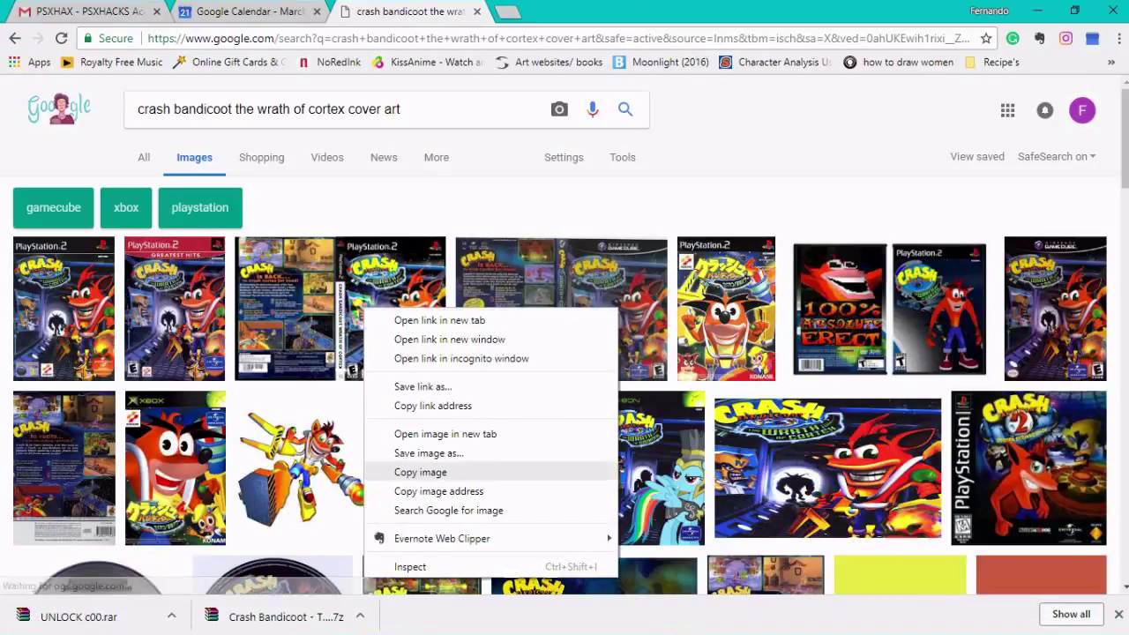
pyautogui.click(313, 325)
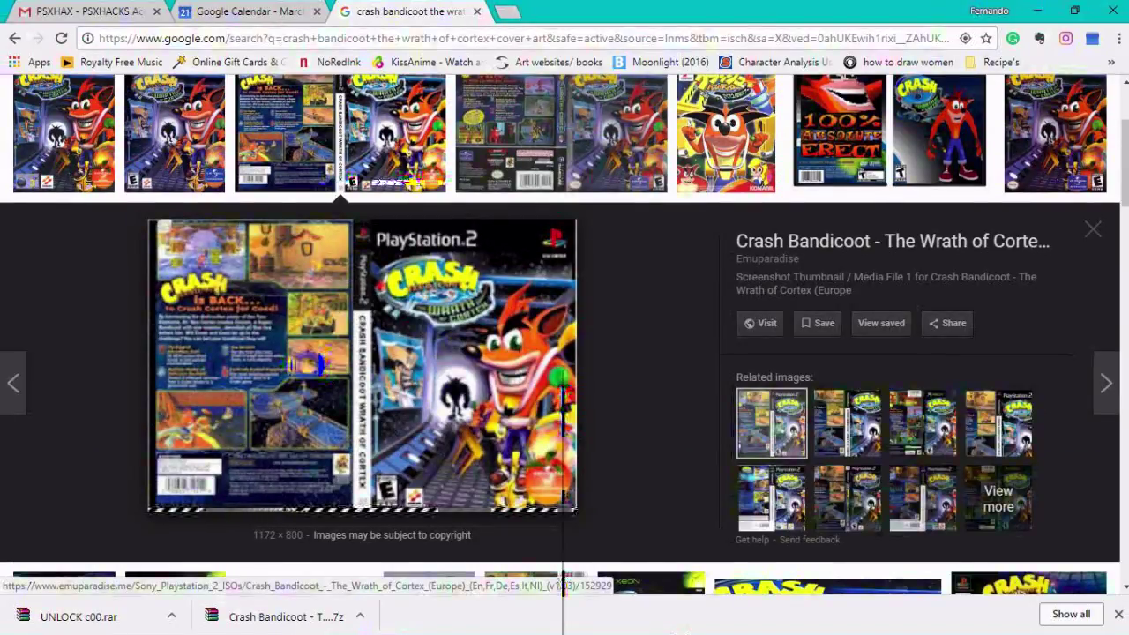
pyautogui.rightClick(308, 369)
pyautogui.click(363, 531)
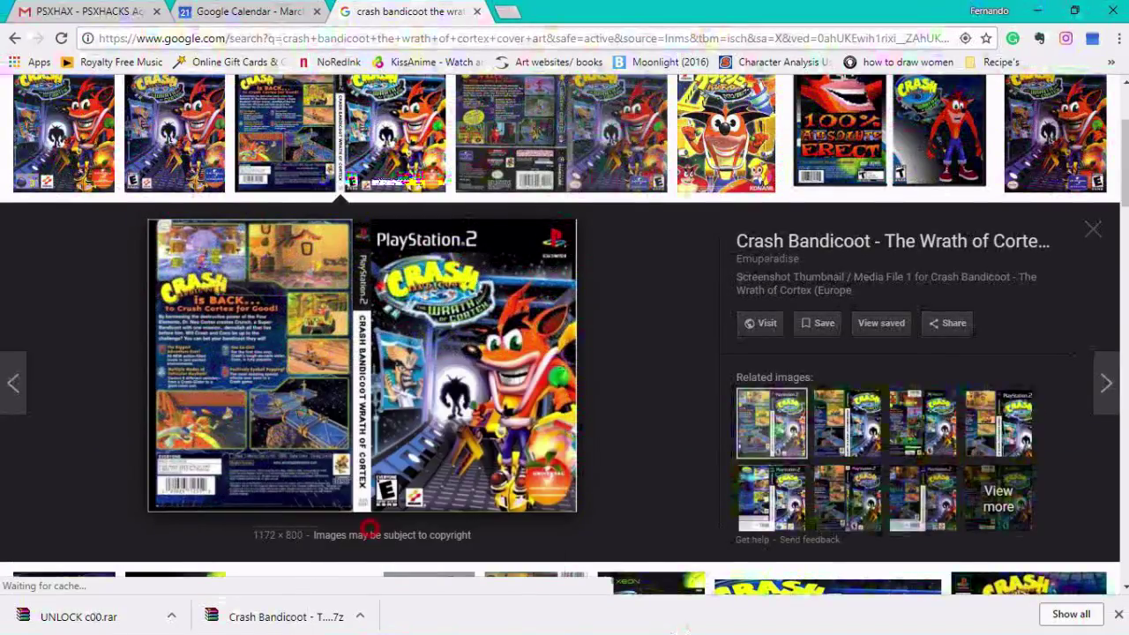
# - Switch to PS2 Classics and paste the copied cover over the default PS2 Classics icon
pyautogui.click(679, 628)
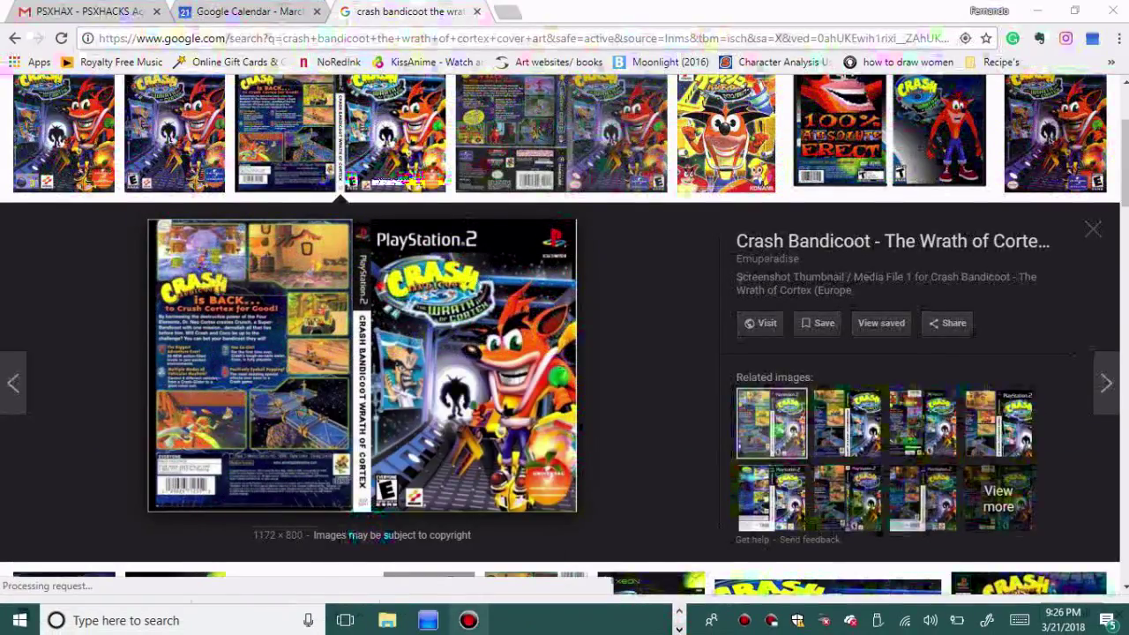
pyautogui.click(428, 620)
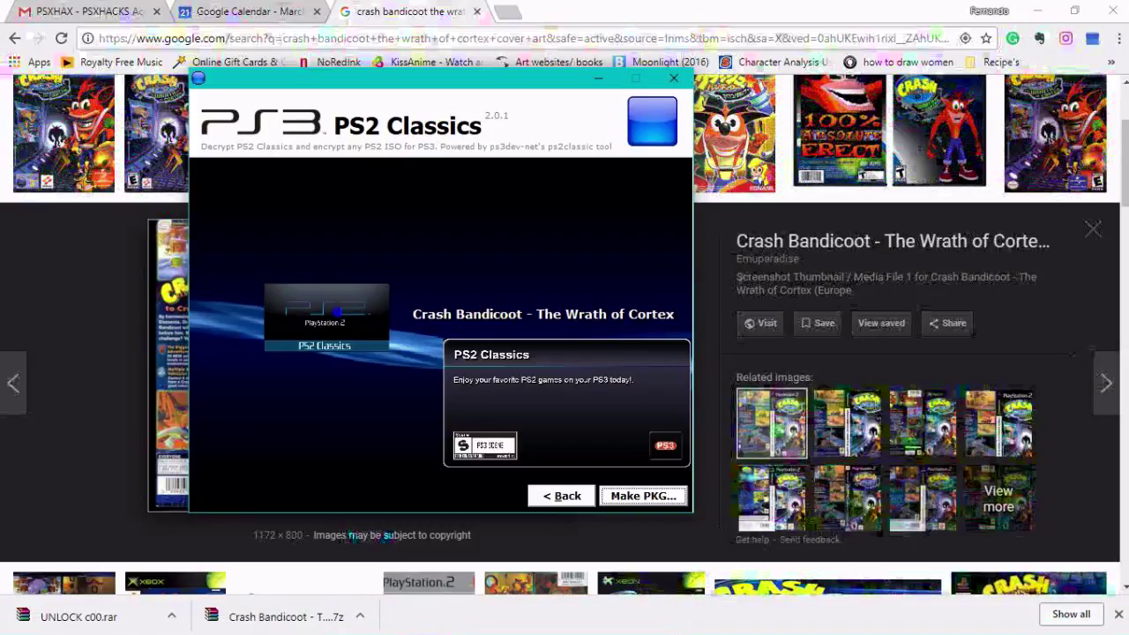
pyautogui.rightClick(328, 310)
pyautogui.click(391, 383)
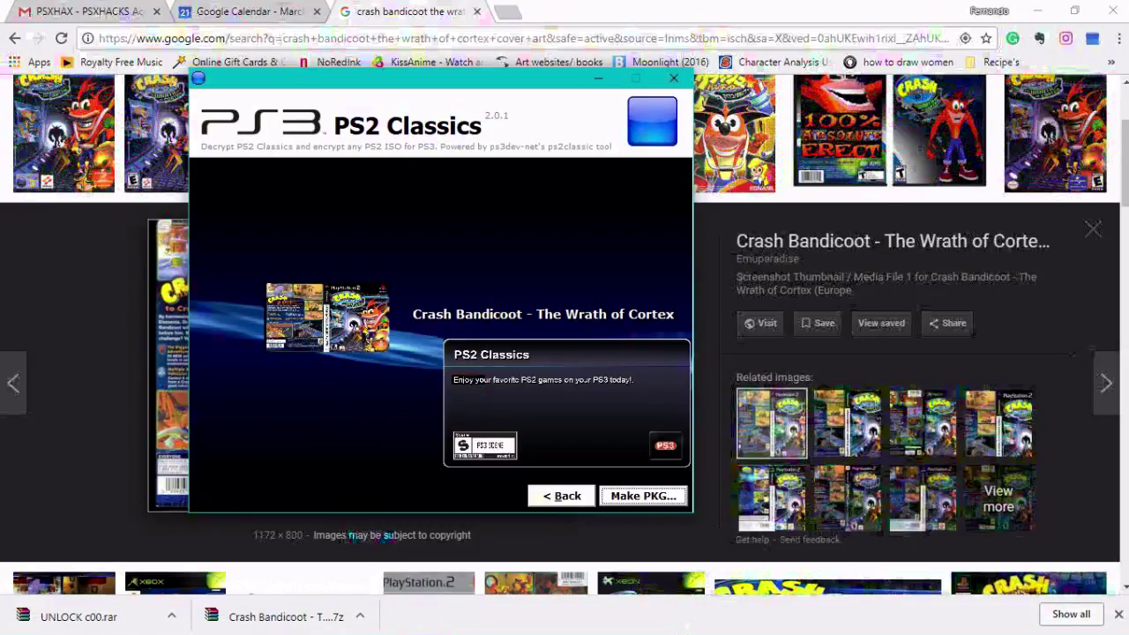
# - Return to Chrome and search Google Images for "crash bandicoot the wrath of cortex background"
pyautogui.click(713, 238)
pyautogui.scroll(2, 714, 239)
pyautogui.click(418, 117)
pyautogui.moveTo(418, 118); pyautogui.dragTo(367, 110)
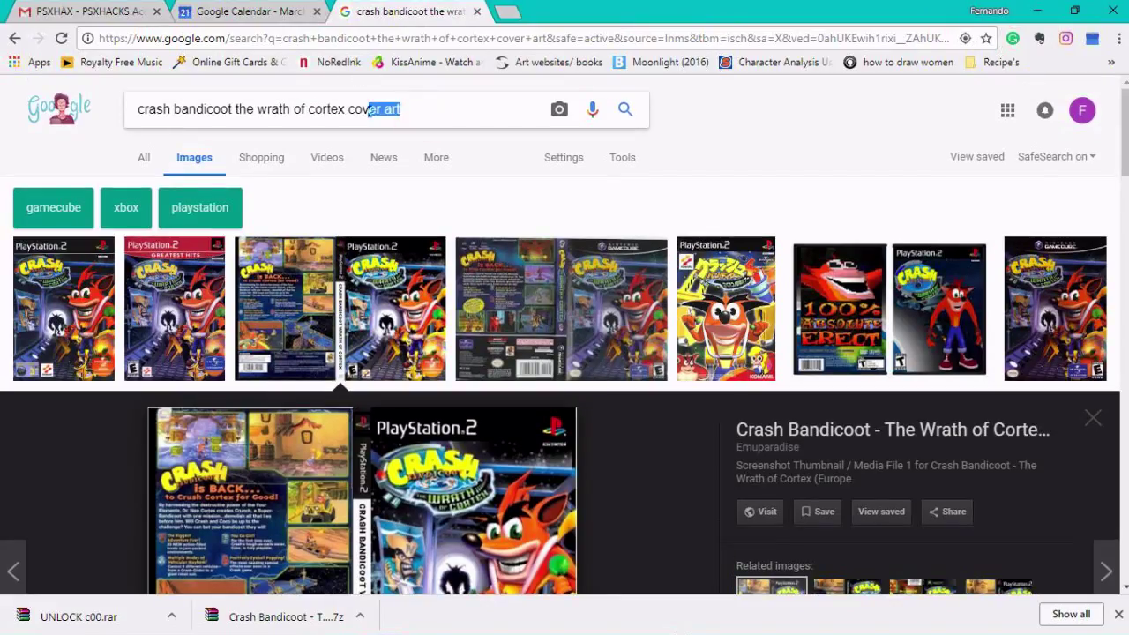
pyautogui.press('BackSpace')
pyautogui.press('BackSpace')
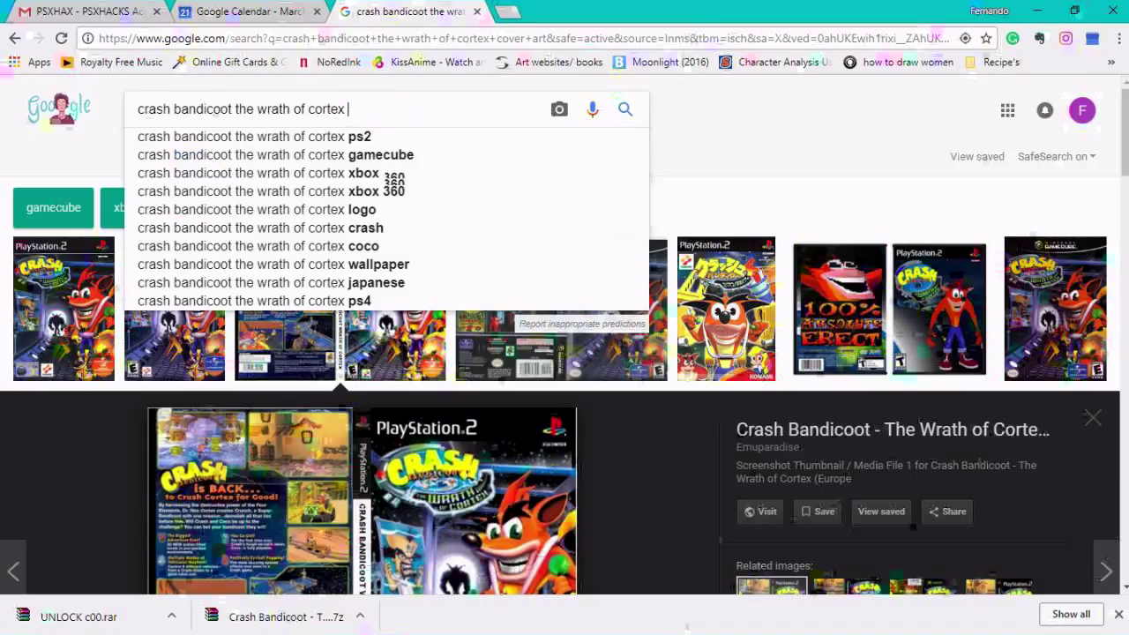
pyautogui.press('BackSpace')
pyautogui.write('backgr')
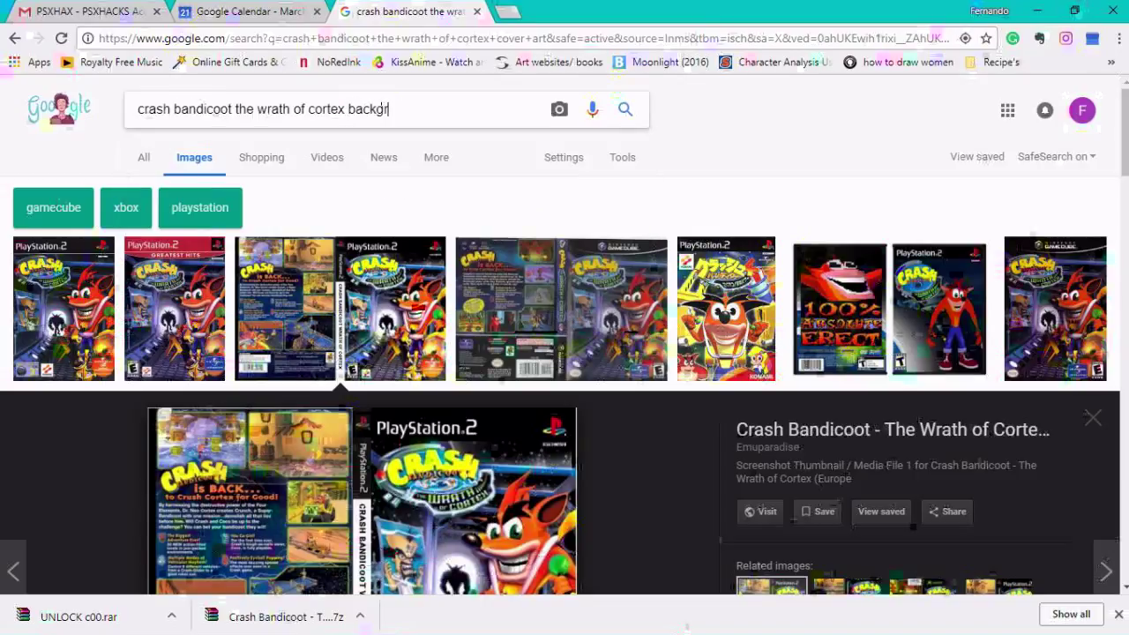
pyautogui.write('ound')
pyautogui.press('Return')
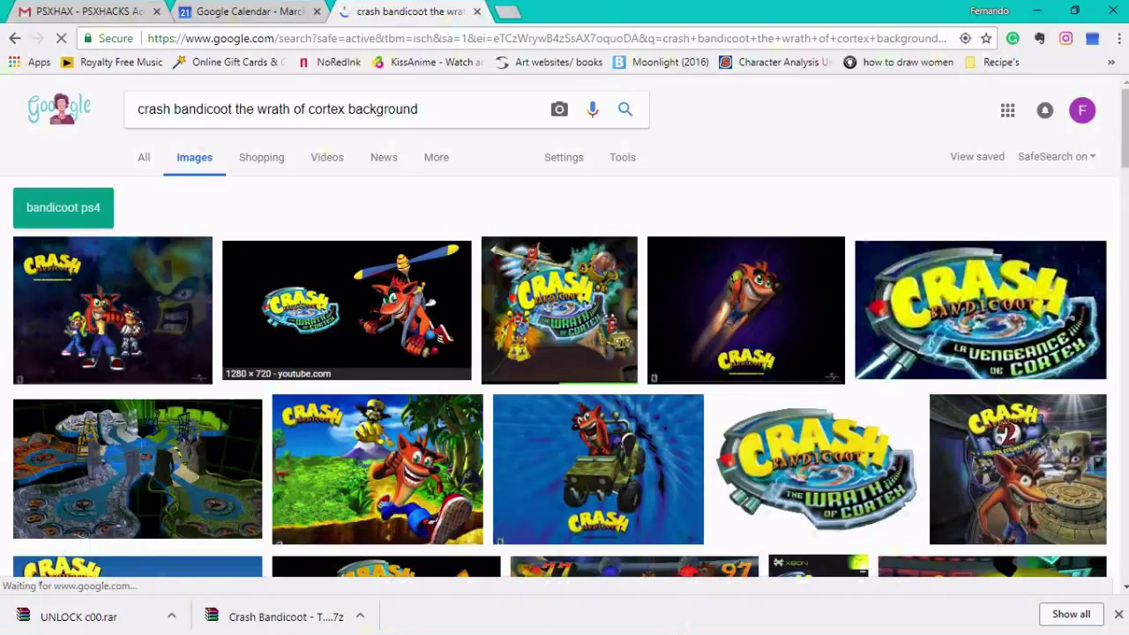
# - Enlarge the 1280 × 720 YouTube image with the Wrath of Cortex logo and propeller-wearing Crash, and copy the image
pyautogui.click(346, 308)
pyautogui.rightClick(354, 110)
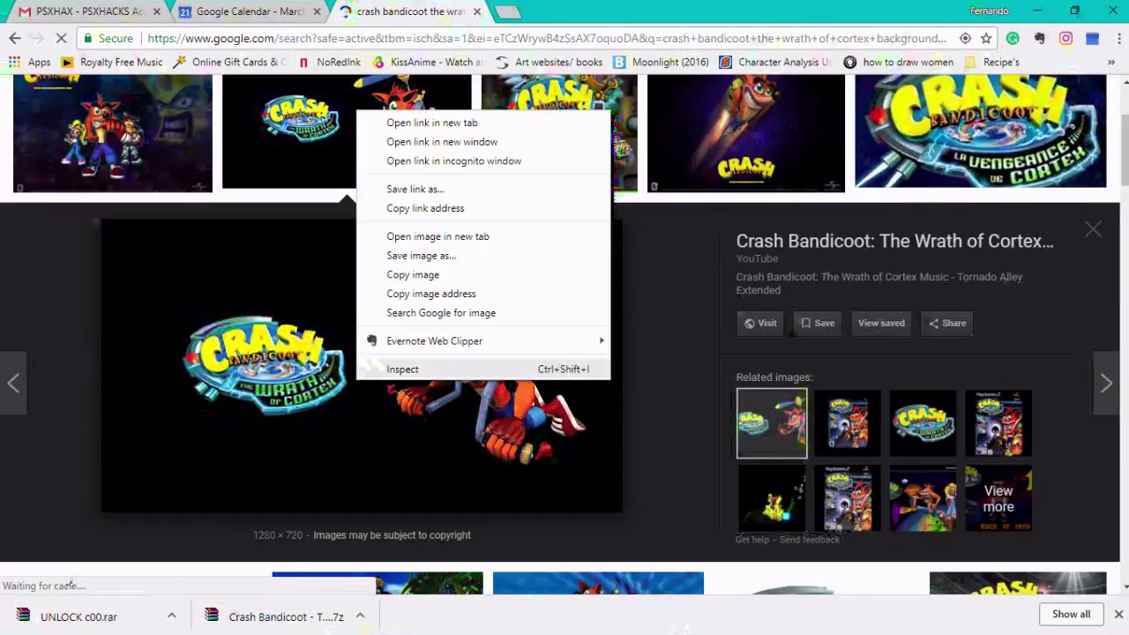
pyautogui.click(414, 272)
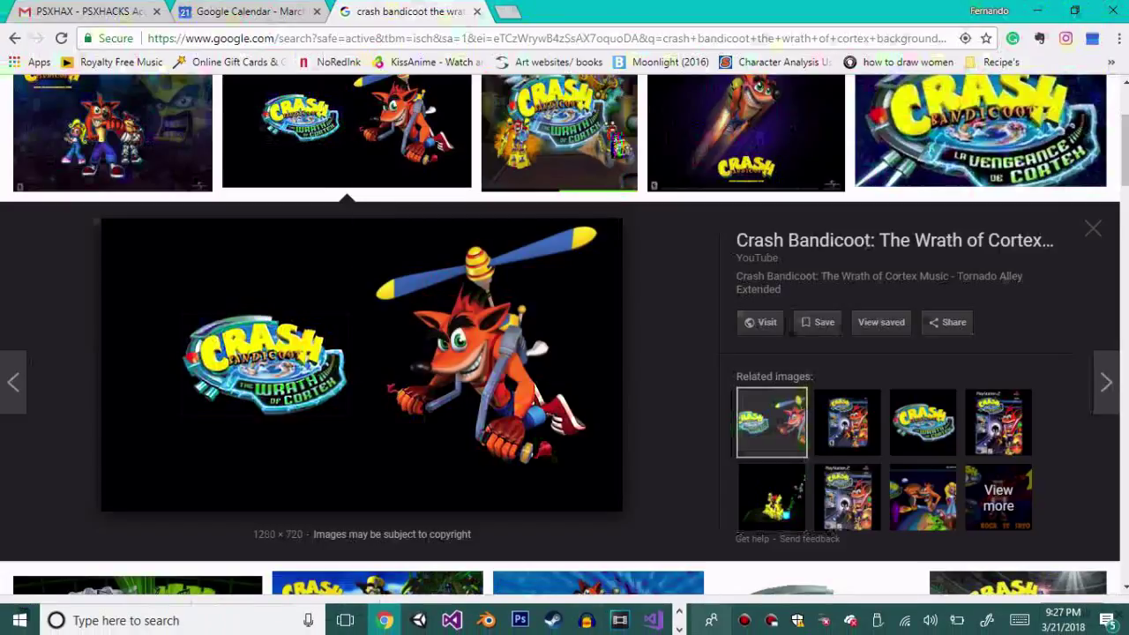
# - Switch to PS2 Classics, paste the copied image as the background and make the PKG
pyautogui.click(433, 620)
pyautogui.rightClick(411, 243)
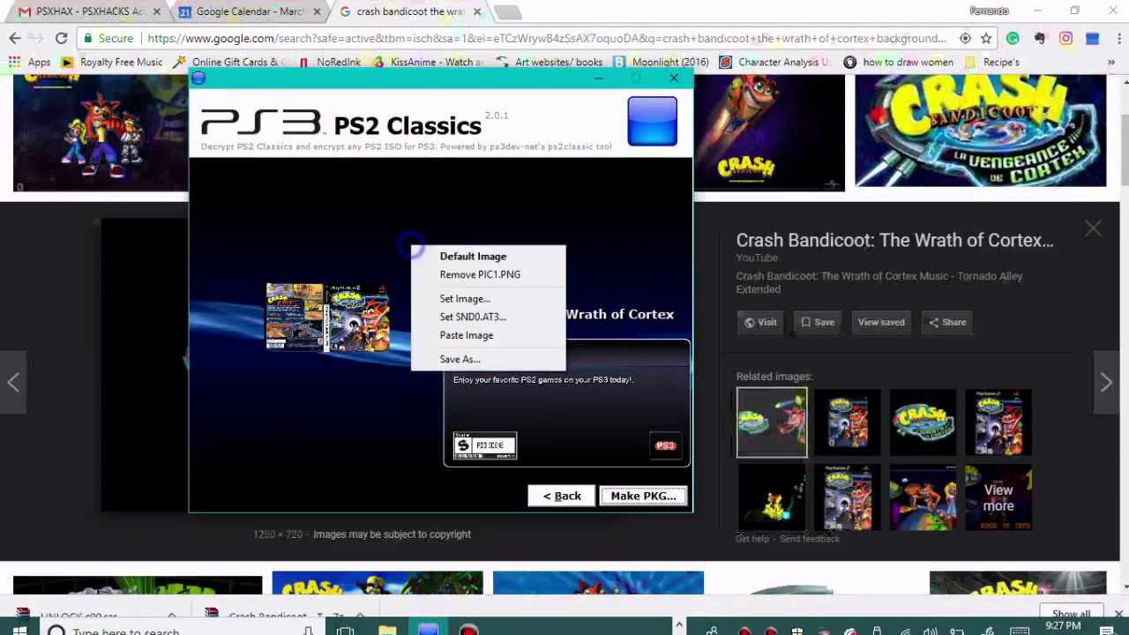
pyautogui.click(458, 333)
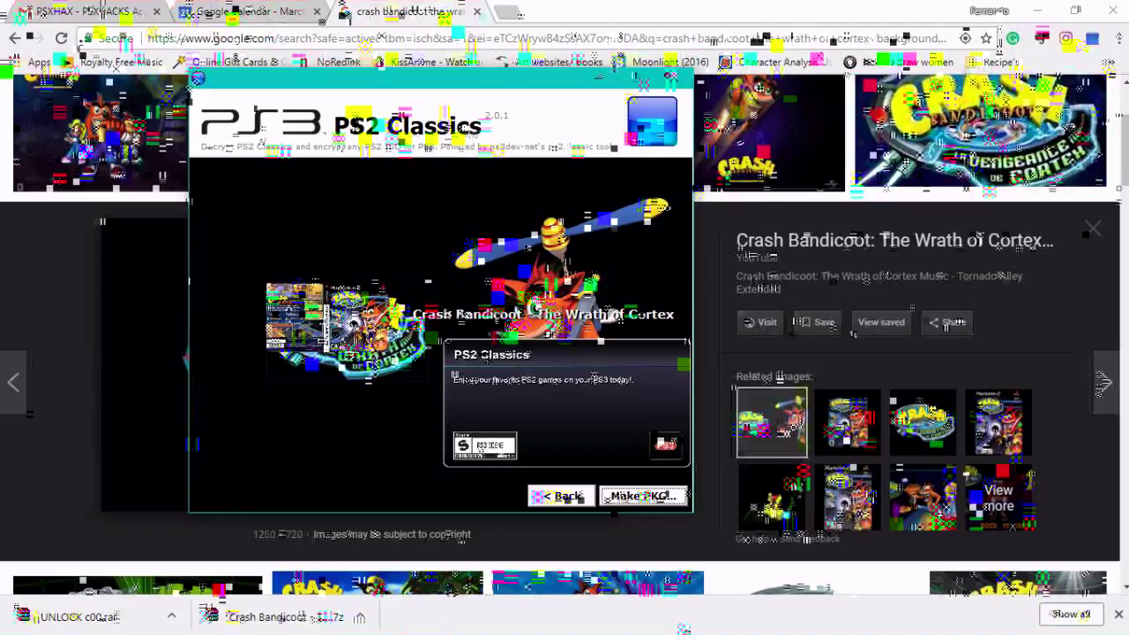
pyautogui.click(643, 495)
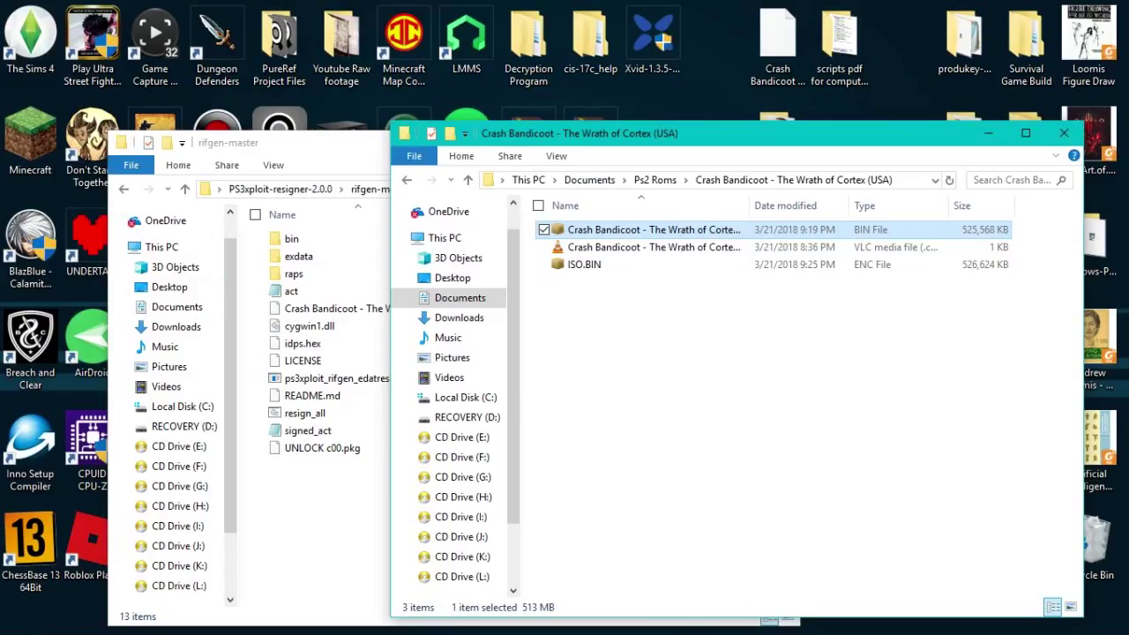
# - Move the Crash Bandicoot PKG file from rifgen-master into the Crash Bandicoot - The Wrath of Cortex (USA) folder
pyautogui.moveTo(339, 308); pyautogui.dragTo(572, 346)
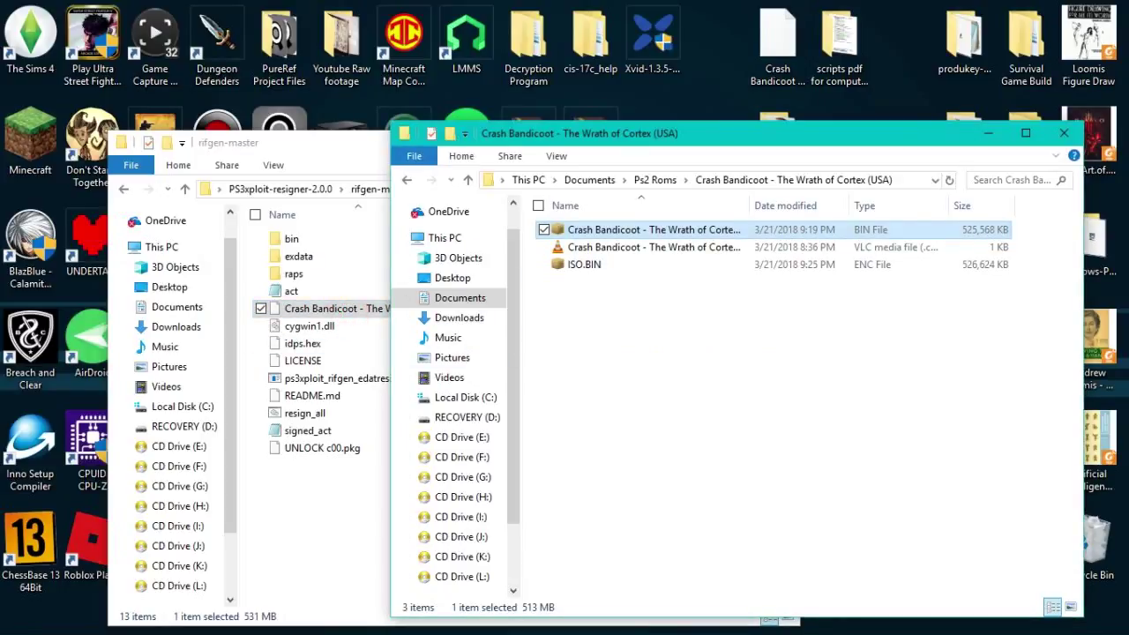
pyautogui.moveTo(756, 136); pyautogui.dragTo(753, 43)
pyautogui.click(707, 310)
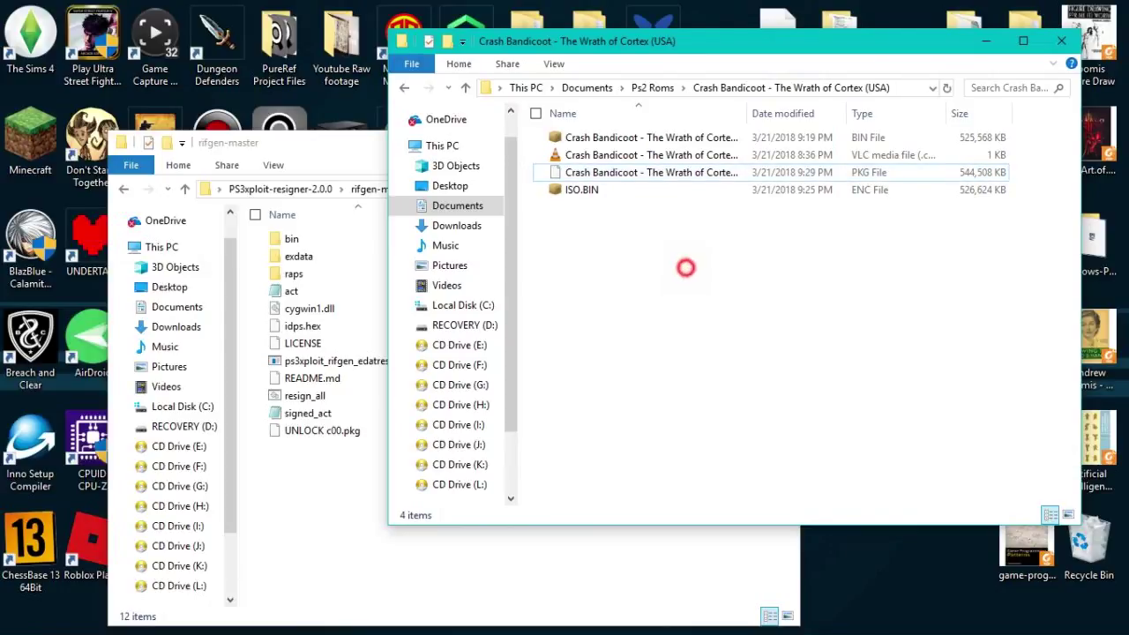
# - Move the Crash Bandicoot PKG file from the game's folder into the rifgen-master folder
pyautogui.click(663, 172)
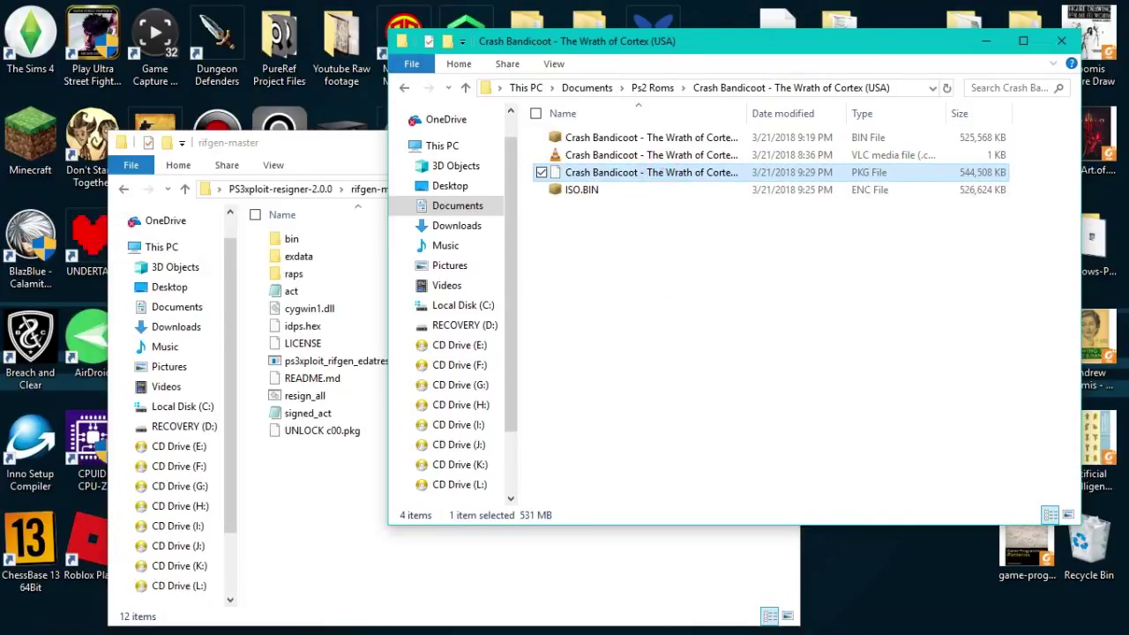
pyautogui.click(657, 259)
pyautogui.moveTo(678, 53); pyautogui.dragTo(762, 91)
pyautogui.moveTo(663, 209); pyautogui.dragTo(401, 512)
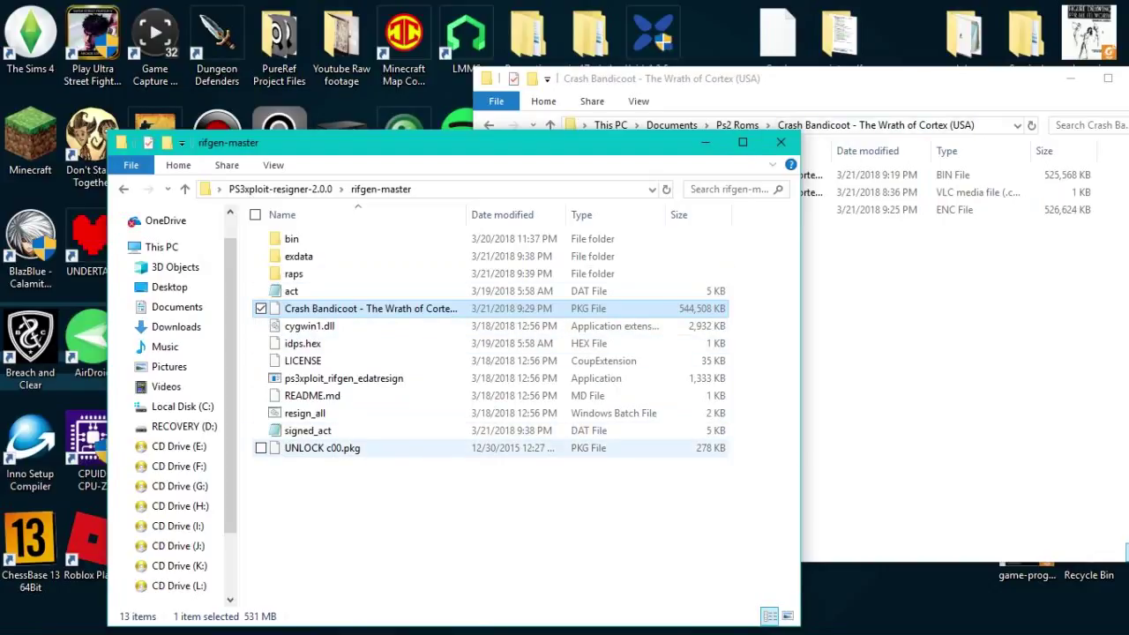
pyautogui.moveTo(468, 631)
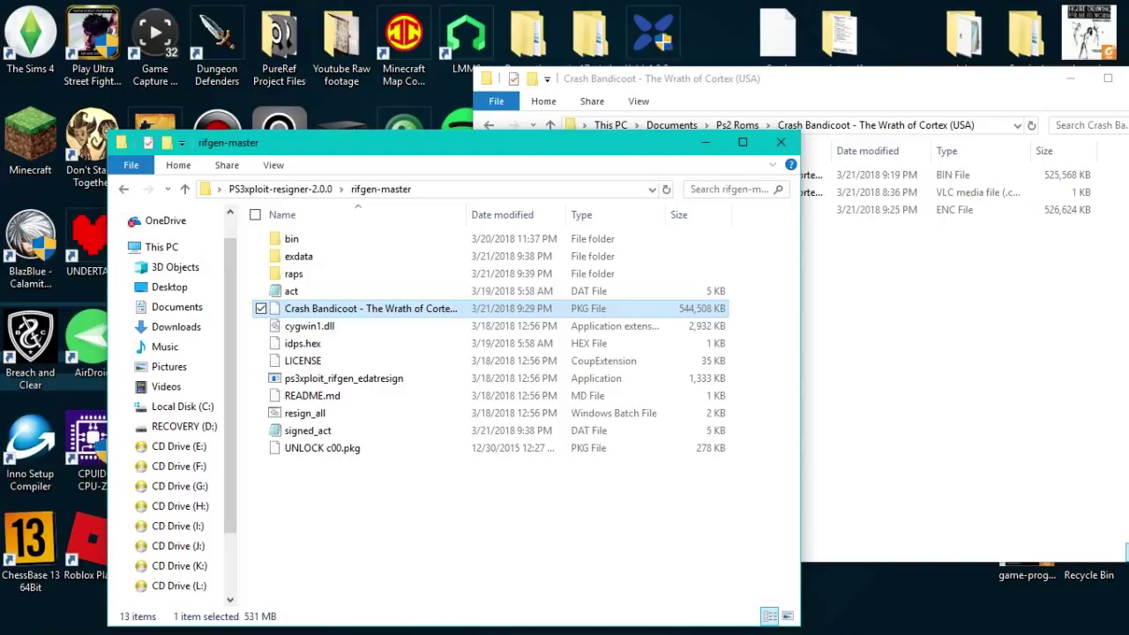
pyautogui.moveTo(772, 631)
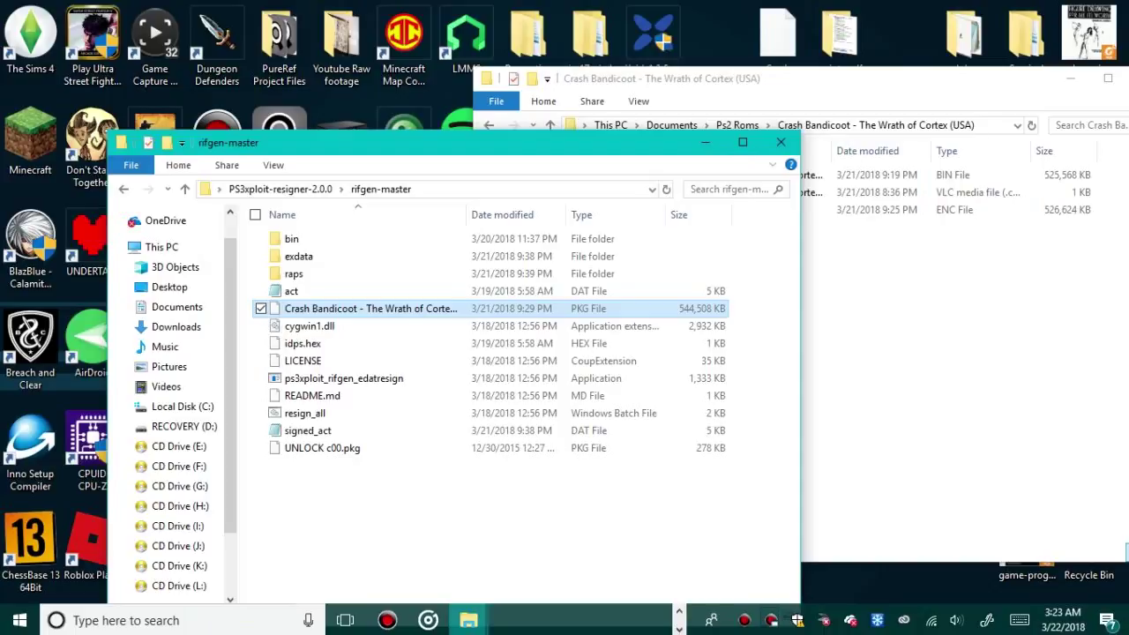
pyautogui.click(516, 542)
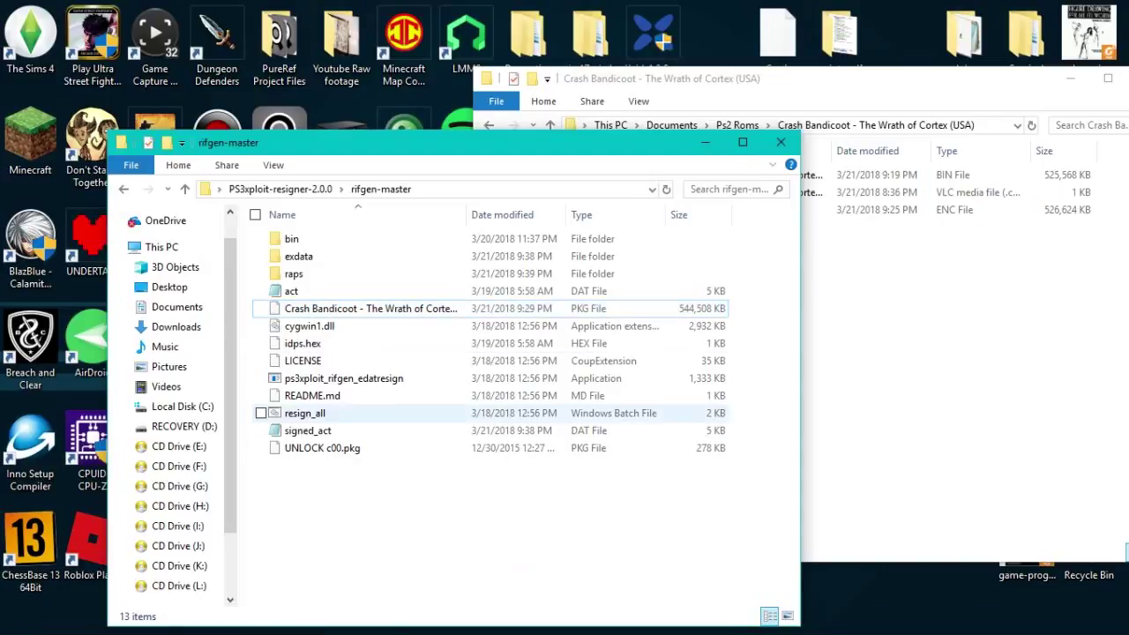
# - In the game folder's window, go to Local Disk (C:) and open Program Files (x86)
pyautogui.click(705, 82)
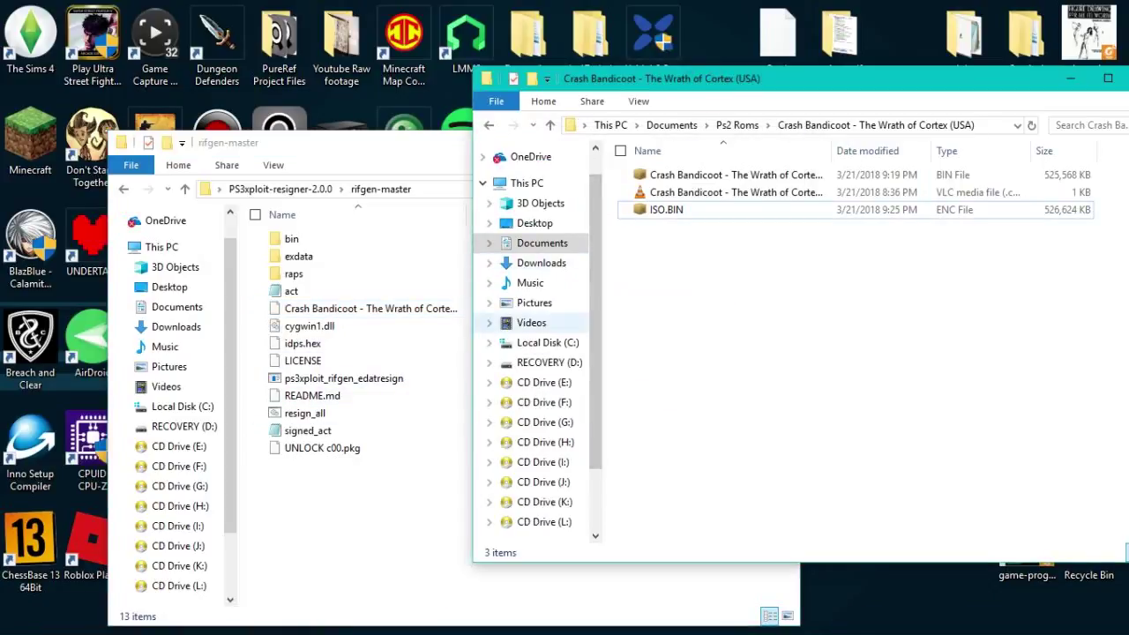
pyautogui.click(547, 342)
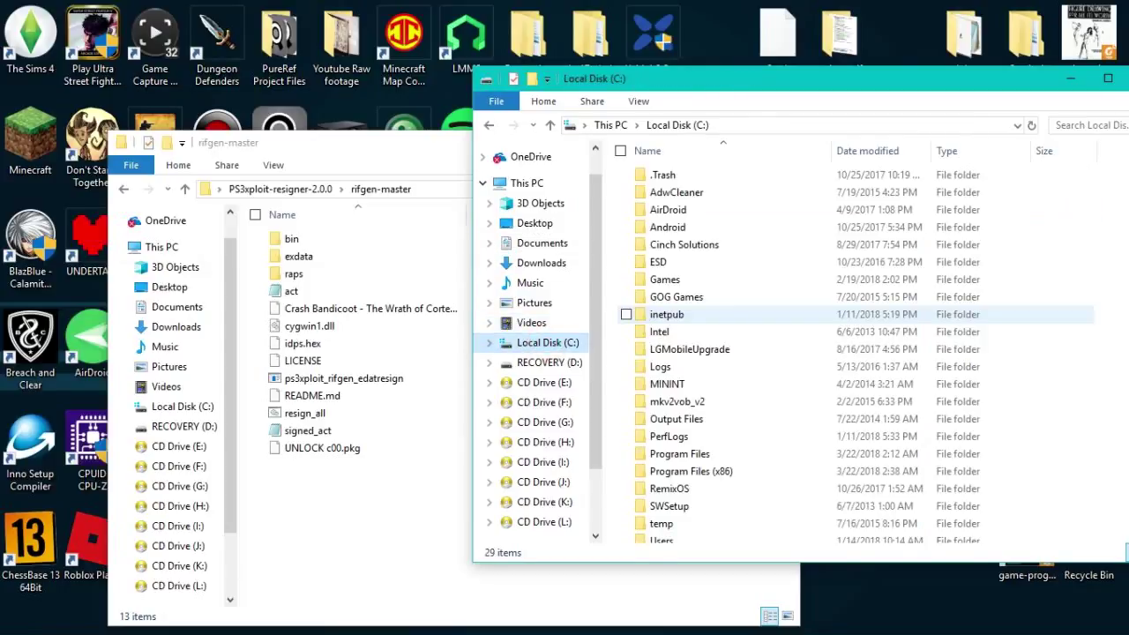
pyautogui.scroll(-3, 692, 310)
pyautogui.doubleClick(692, 341)
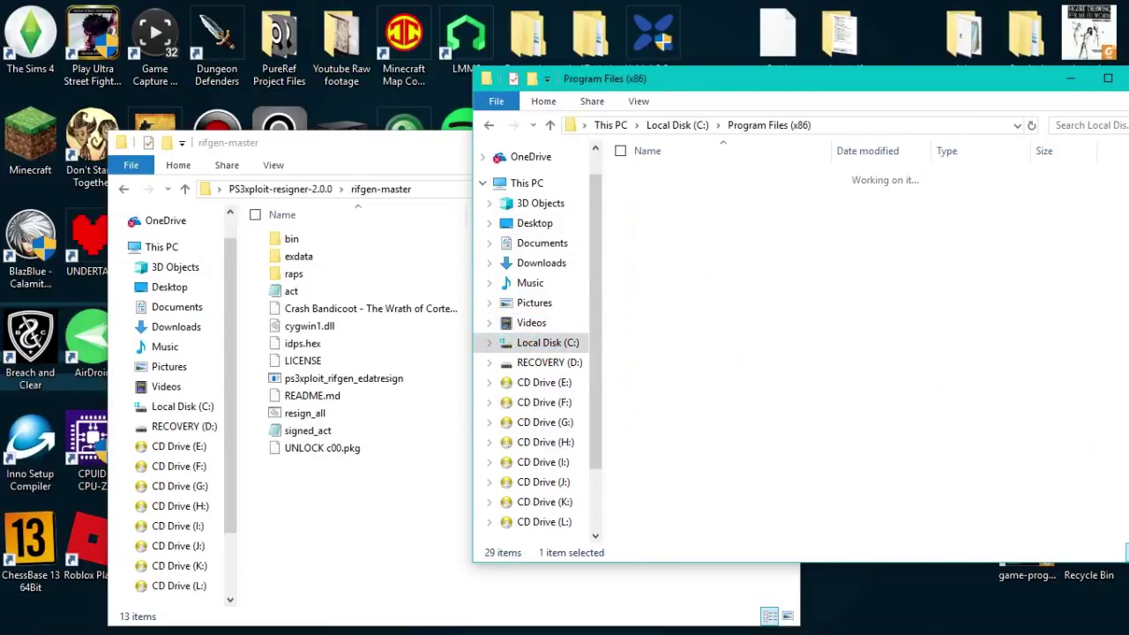
# - Open the PS3 Tools folder and go through ps3tools to its tools subfolder
pyautogui.scroll(-20, 692, 344)
pyautogui.scroll(3, 692, 344)
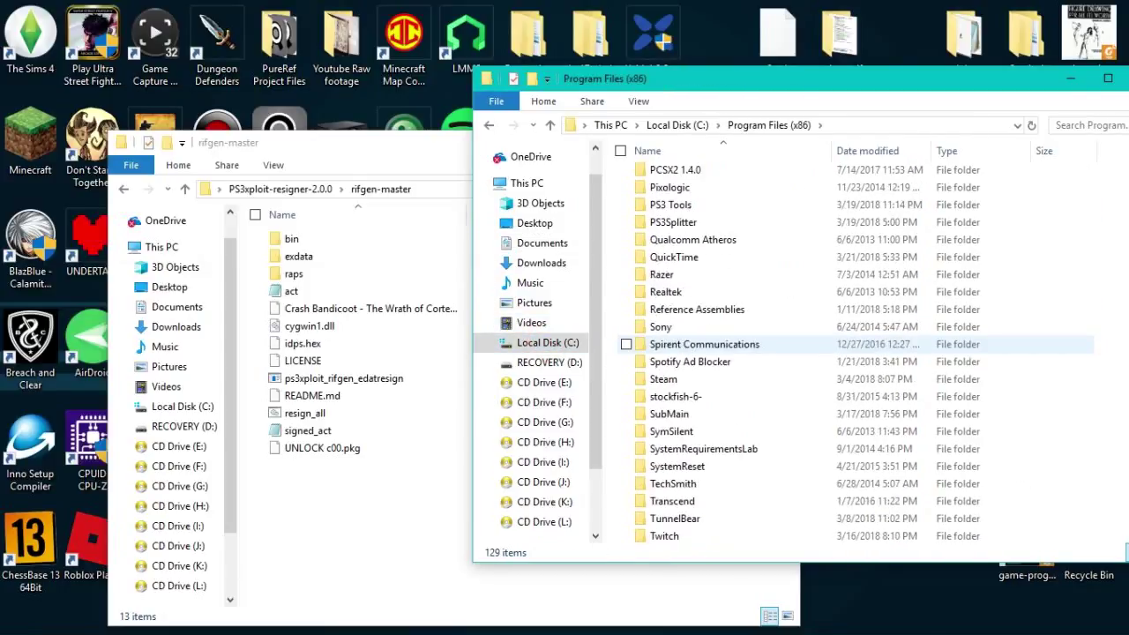
pyautogui.scroll(1, 697, 405)
pyautogui.click(680, 257)
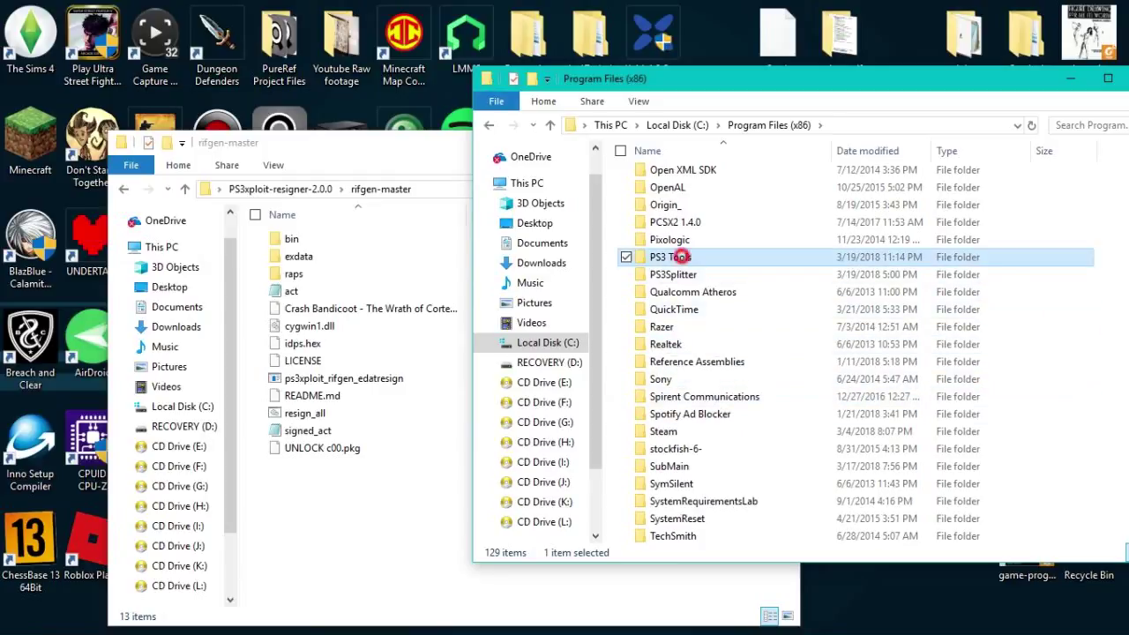
pyautogui.doubleClick(680, 257)
pyautogui.doubleClick(677, 177)
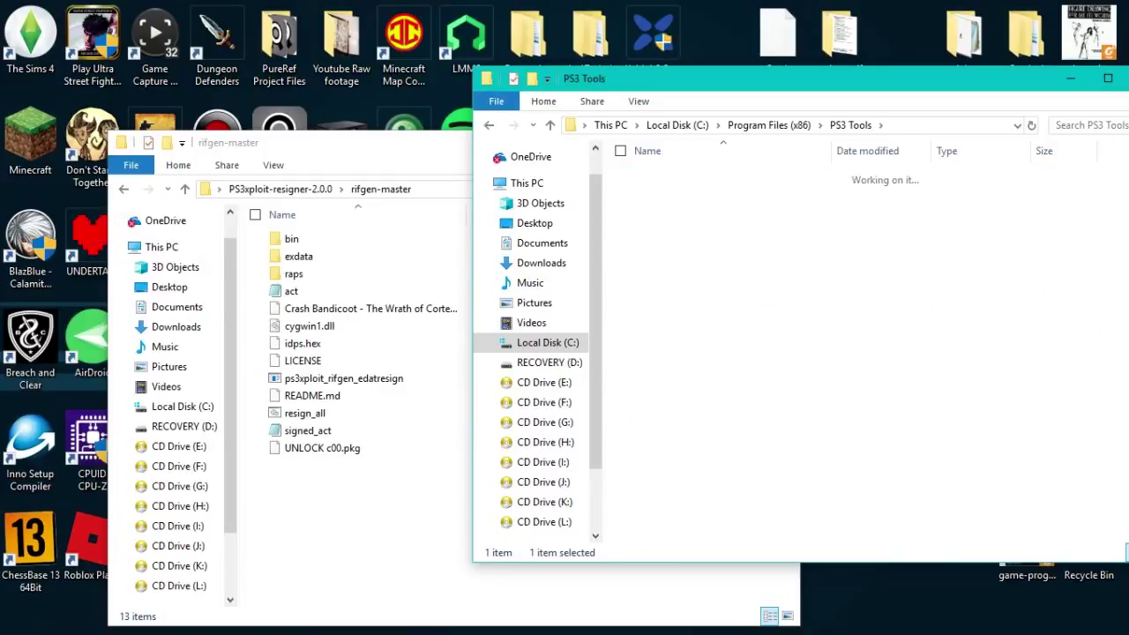
pyautogui.doubleClick(676, 178)
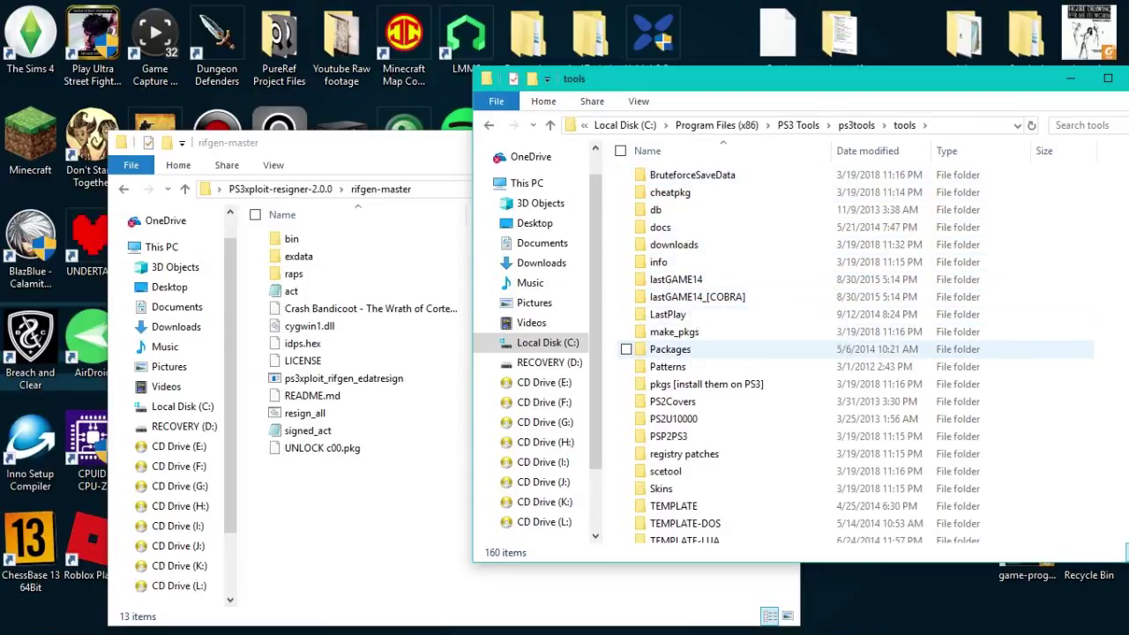
# - Open the RAPS folder inside scetool and select the 2P0001-PS2U10000_00 RAP file
pyautogui.scroll(-1, 705, 381)
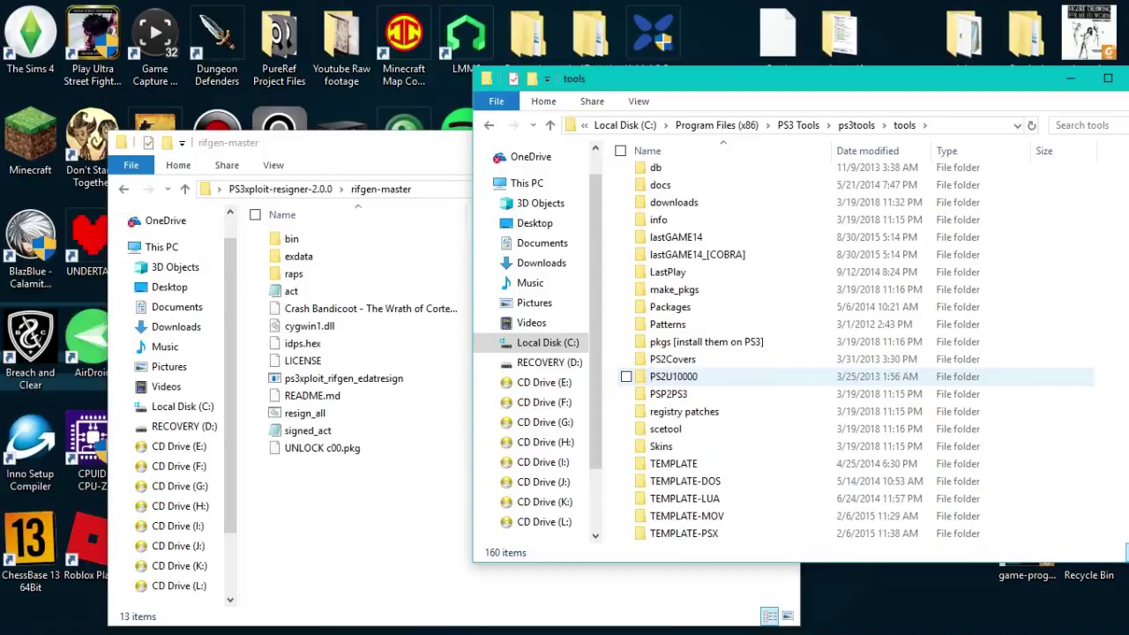
pyautogui.scroll(1, 670, 380)
pyautogui.doubleClick(666, 469)
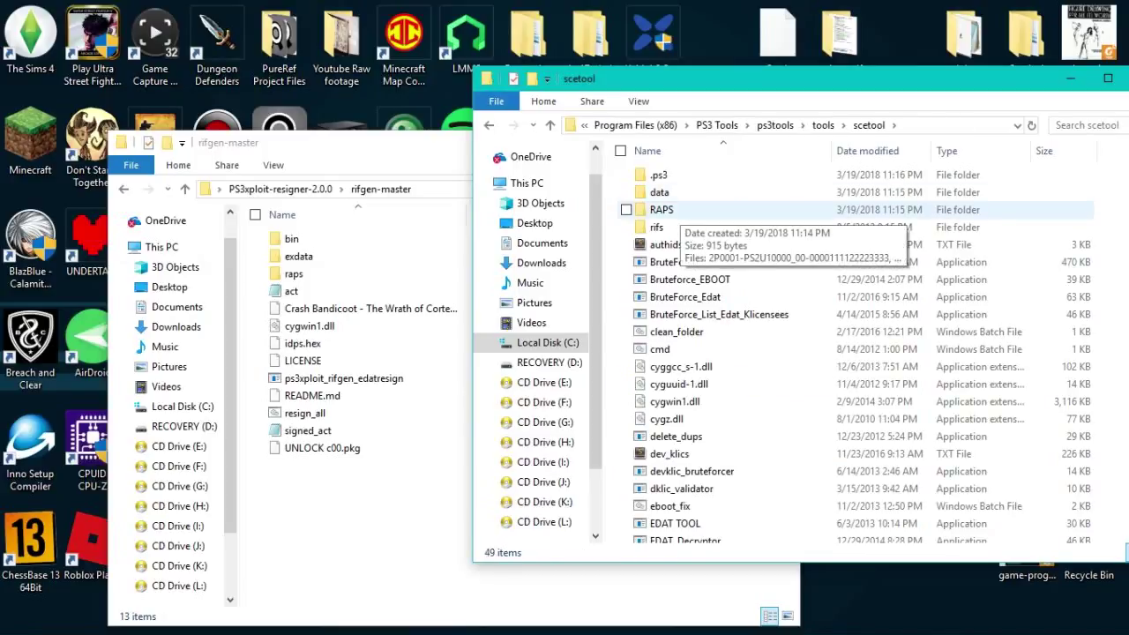
pyautogui.doubleClick(661, 211)
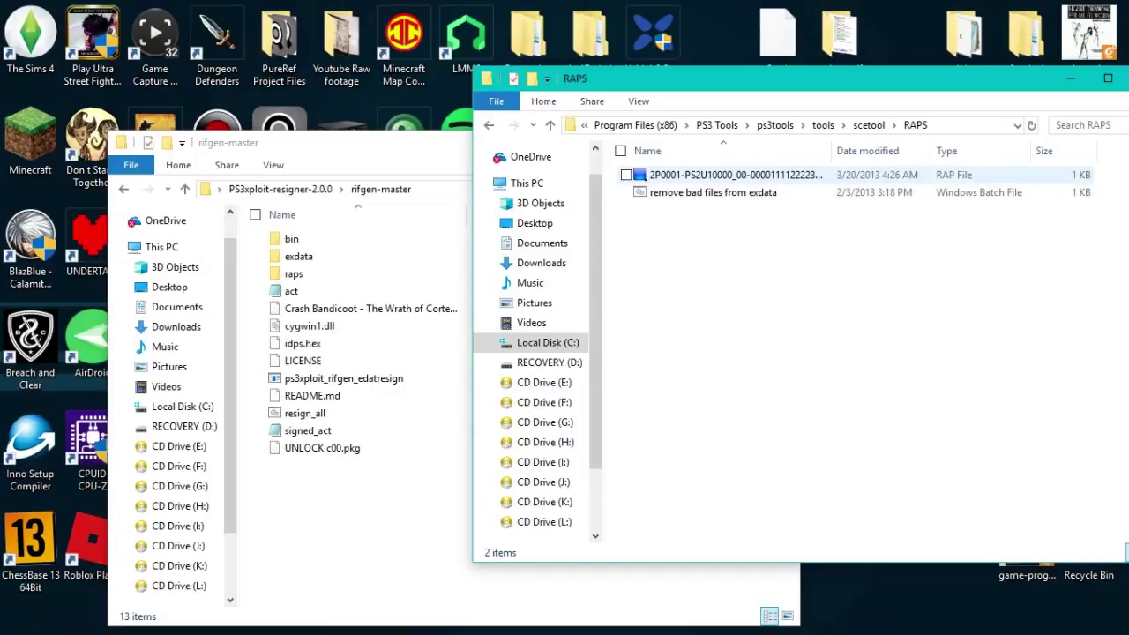
pyautogui.moveTo(675, 174); pyautogui.dragTo(732, 154)
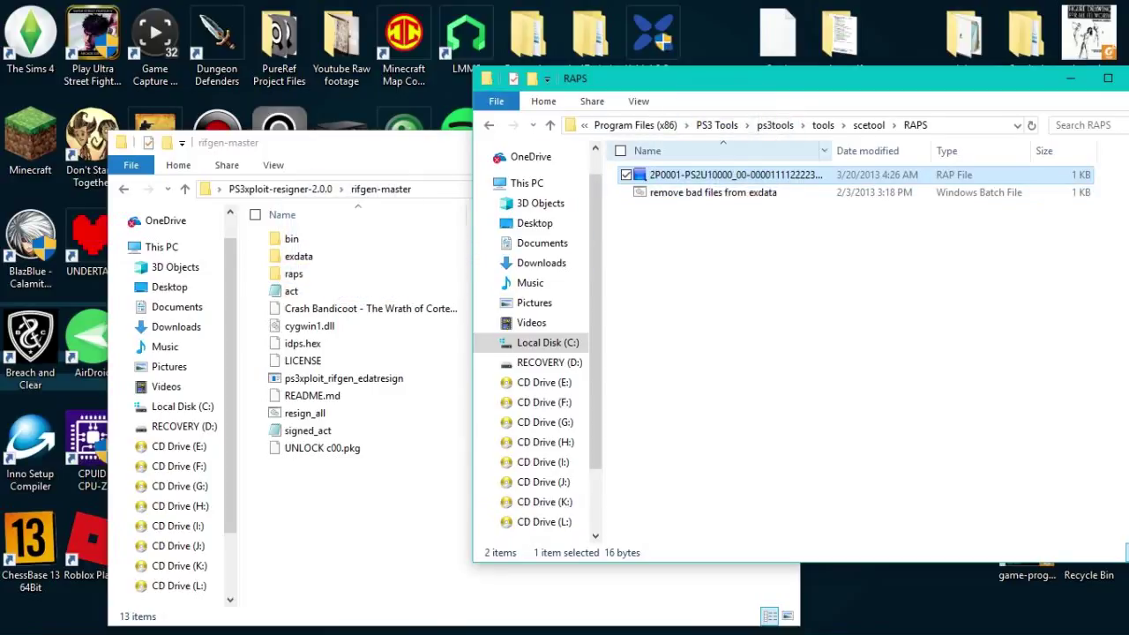
# - Show the file actions for the selected RAP file, dismiss them without choosing one, and close the RAPS window
pyautogui.moveTo(709, 79); pyautogui.dragTo(537, 77)
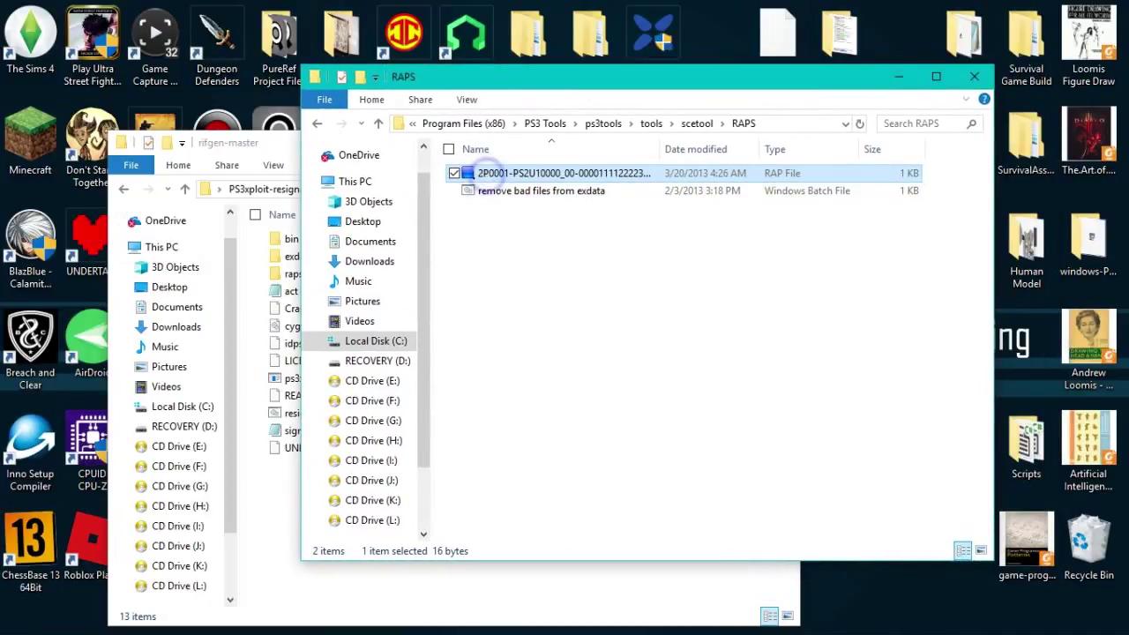
pyautogui.rightClick(486, 175)
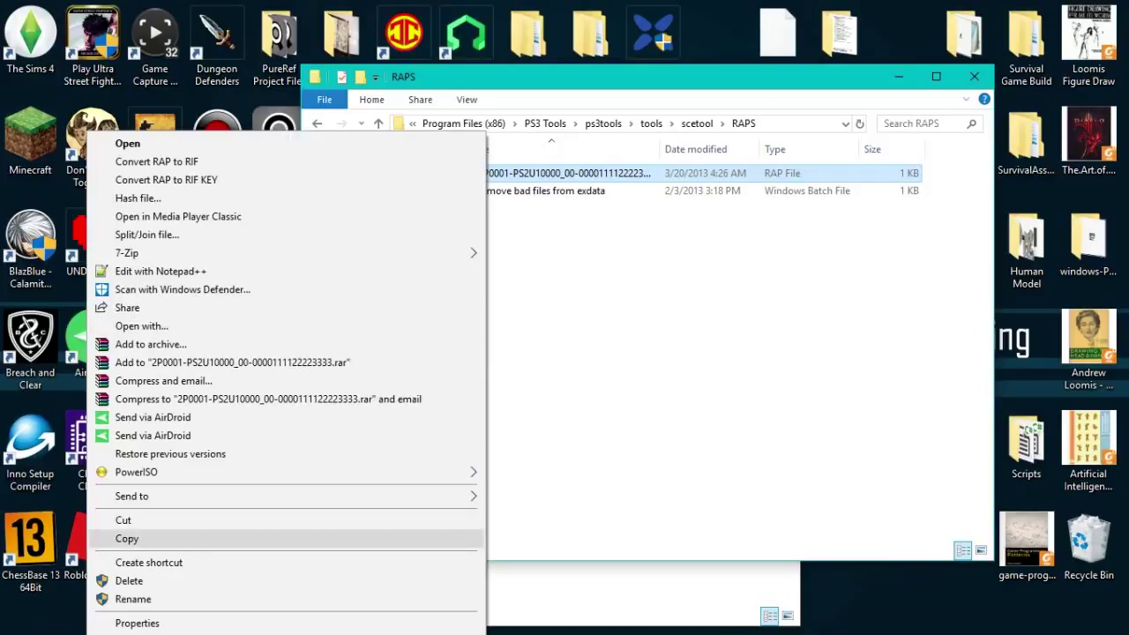
pyautogui.click(740, 359)
pyautogui.click(974, 77)
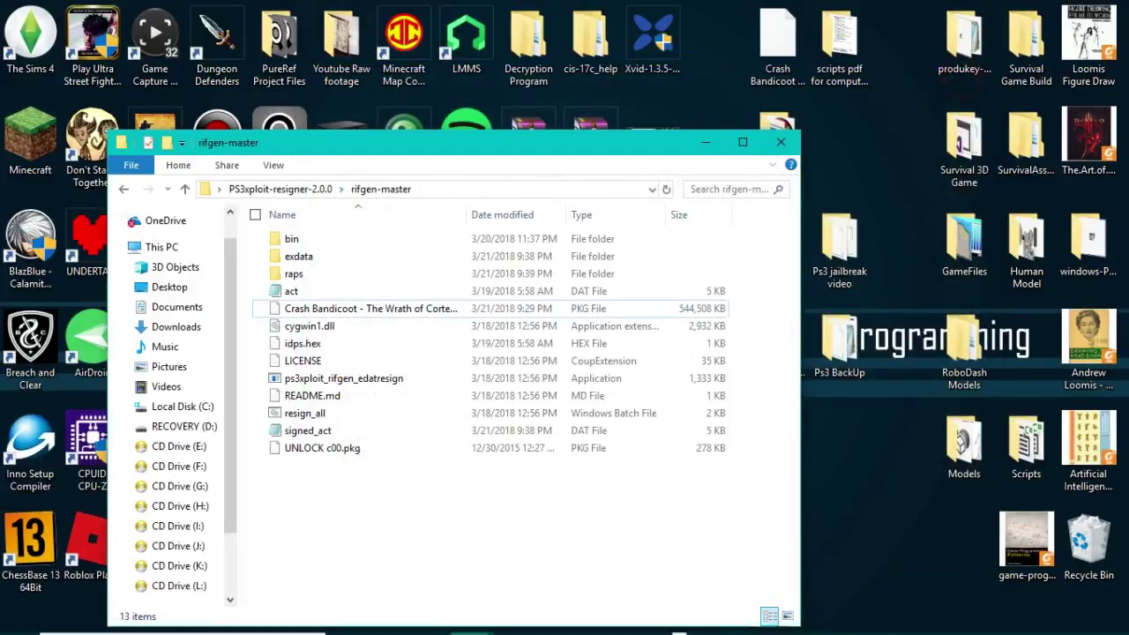
# - Check the RAP file inside the raps folder of rifgen-master and return to rifgen-master
pyautogui.doubleClick(399, 277)
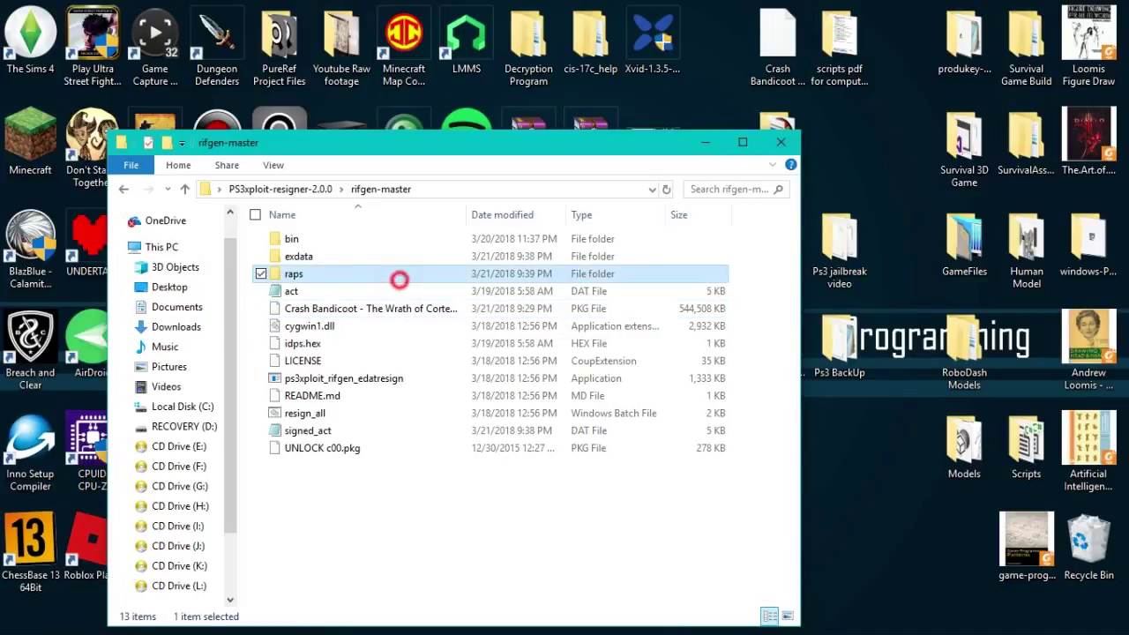
pyautogui.click(363, 241)
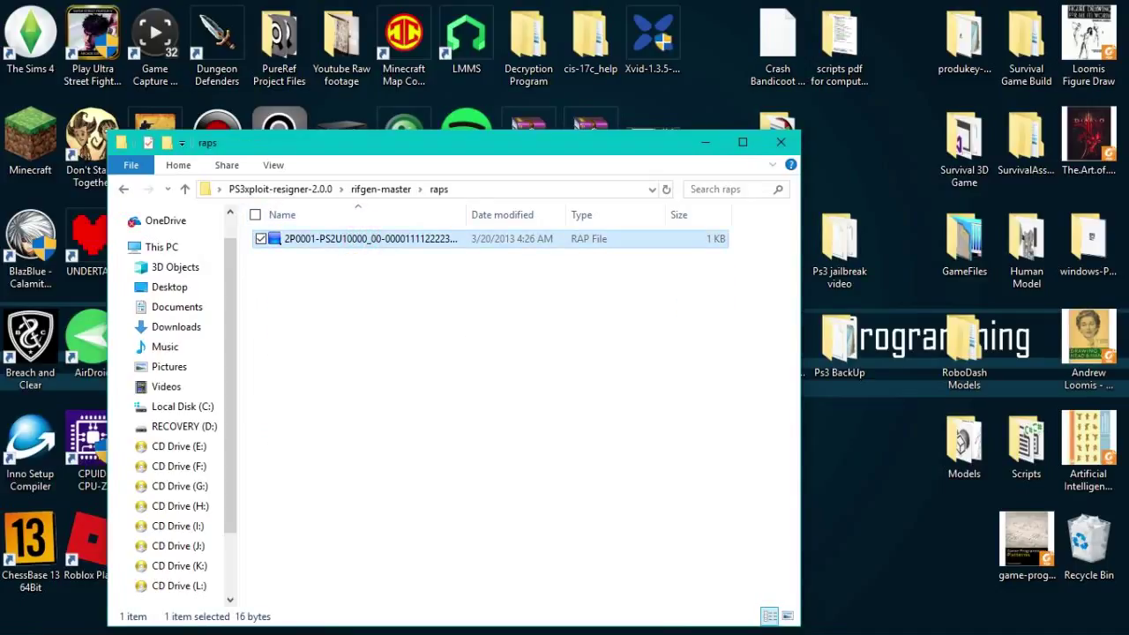
pyautogui.click(378, 190)
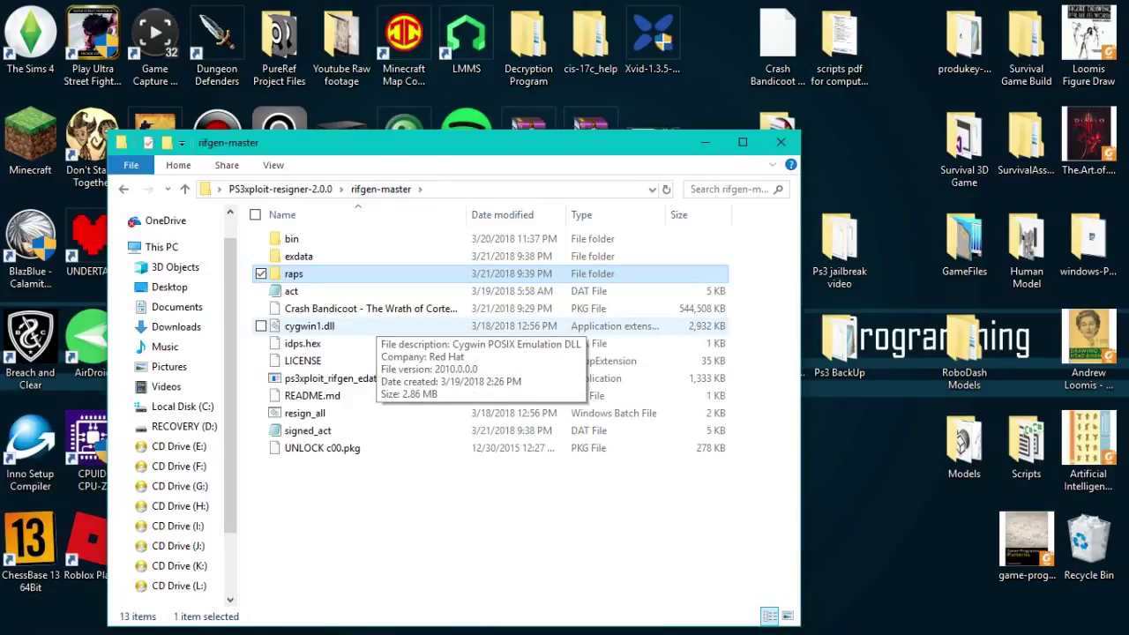
pyautogui.click(453, 490)
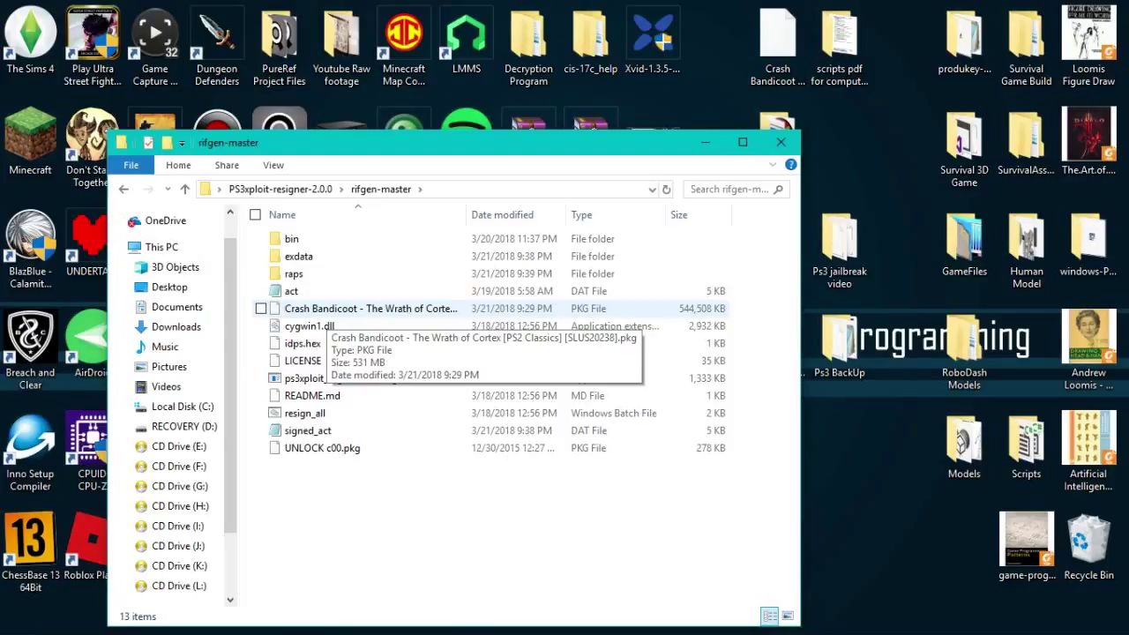
# - Try to resign the Crash Bandicoot PKG with ps3xploit_rifgen_edatresign, and delete the partially written signed PKG
pyautogui.moveTo(296, 309); pyautogui.dragTo(367, 380)
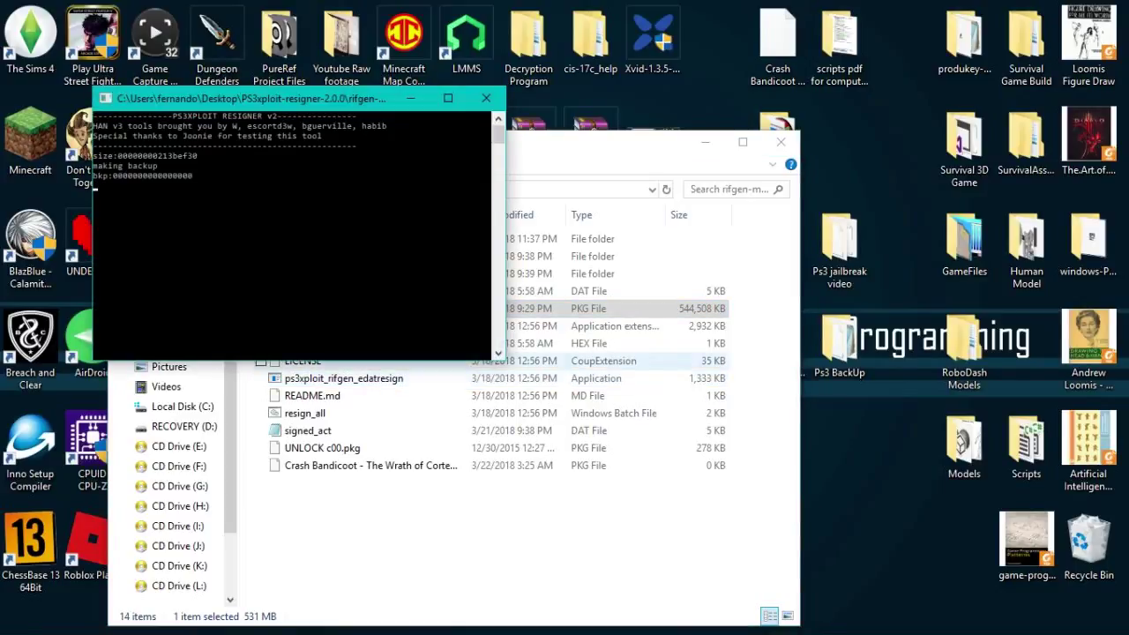
pyautogui.click(371, 326)
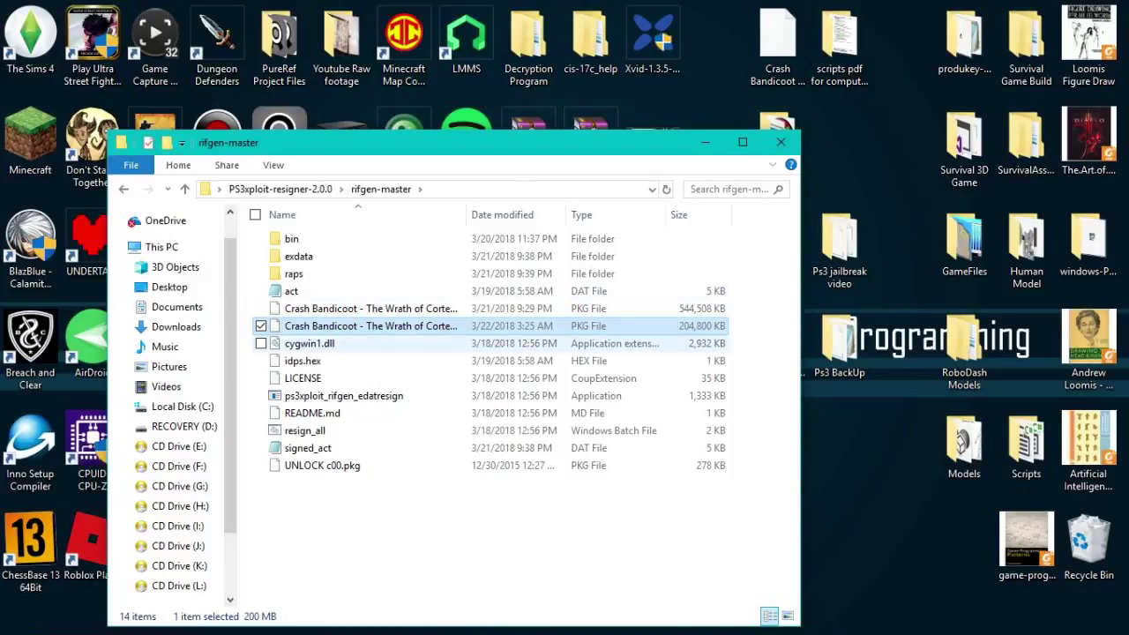
pyautogui.press('Delete')
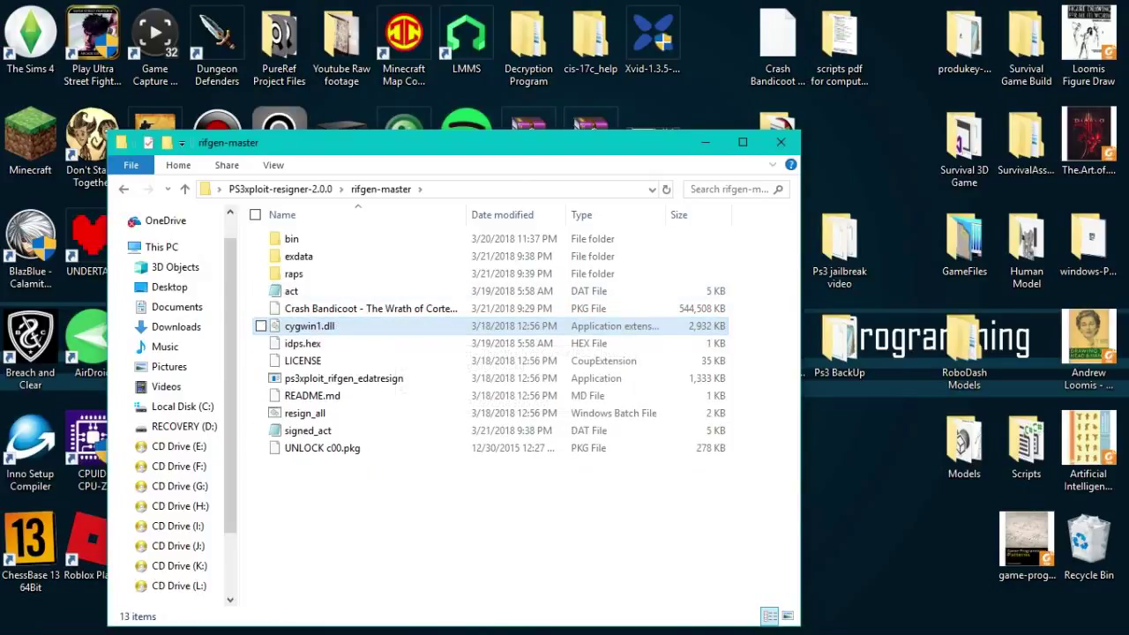
# - Move the signed Crash Bandicoot PKG file from the desktop into the rifgen-master folder
pyautogui.moveTo(778, 40); pyautogui.dragTo(465, 520)
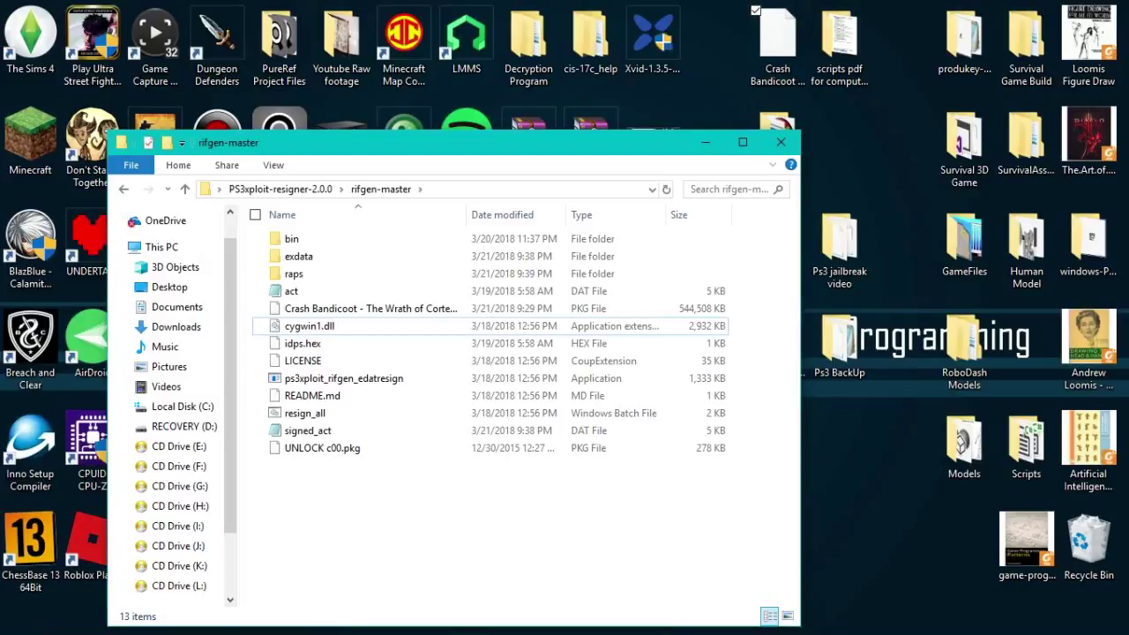
pyautogui.click(396, 520)
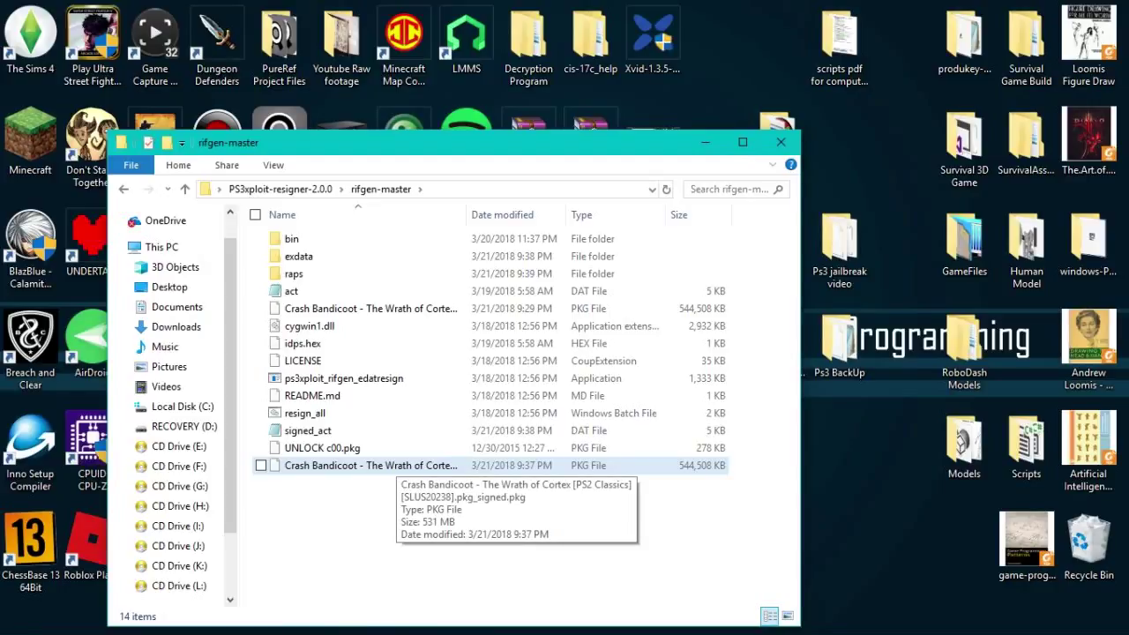
# - Delete the UNLOCK c00.pkg file from the rifgen-master folder
pyautogui.click(402, 504)
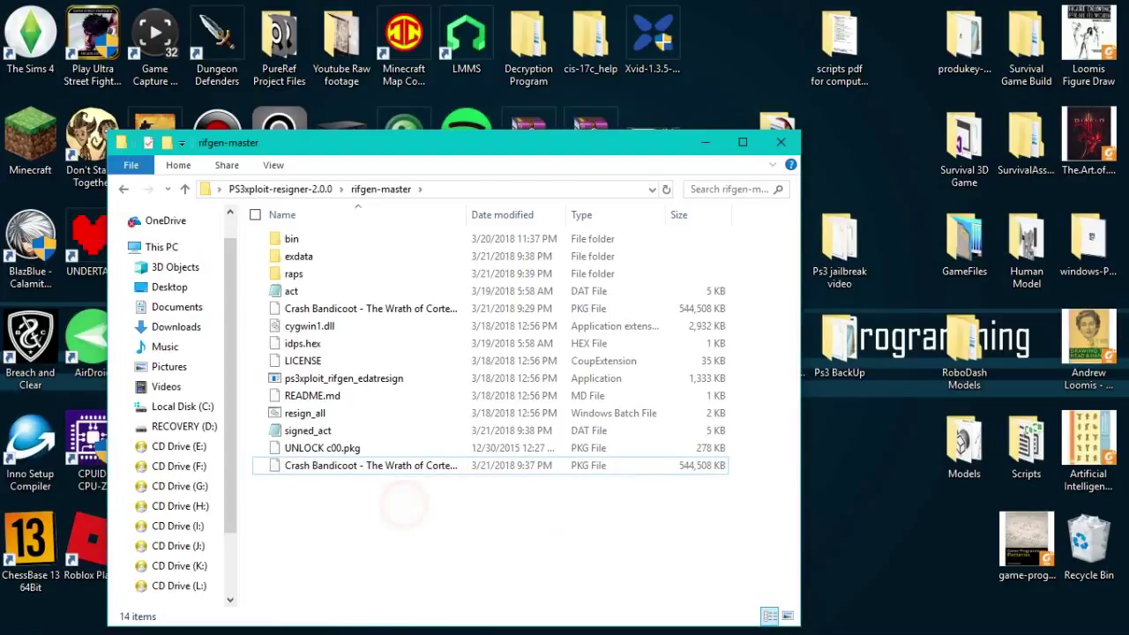
pyautogui.click(406, 508)
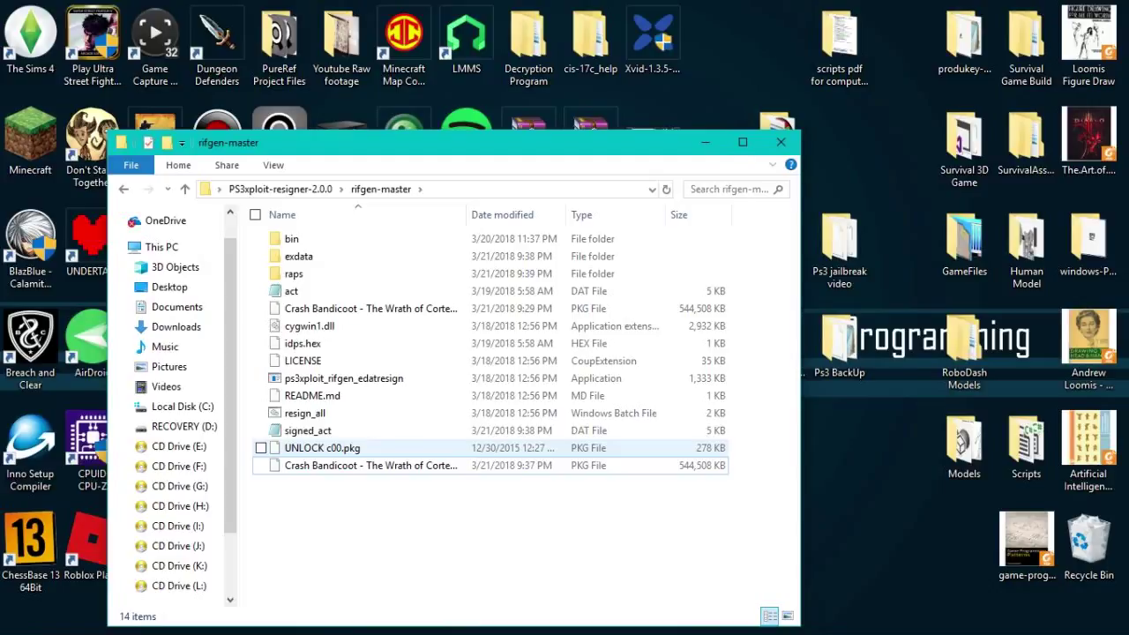
pyautogui.click(371, 449)
pyautogui.press('Delete')
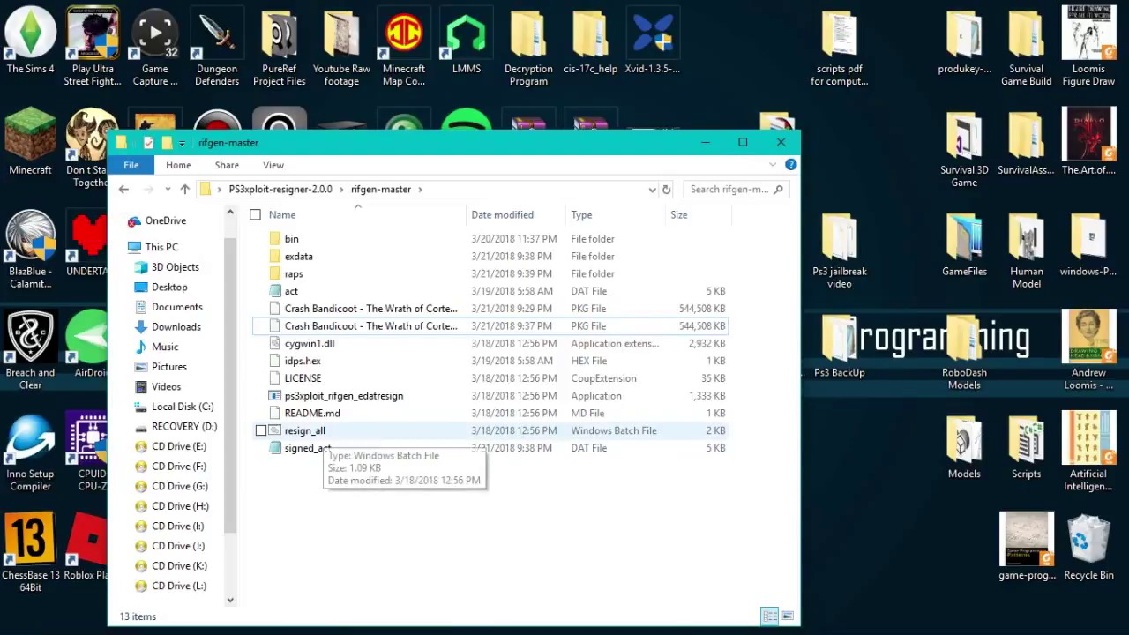
# - Run the resign_all batch file through to its end to generate the RIF installer package, and clear the file selection
pyautogui.doubleClick(311, 431)
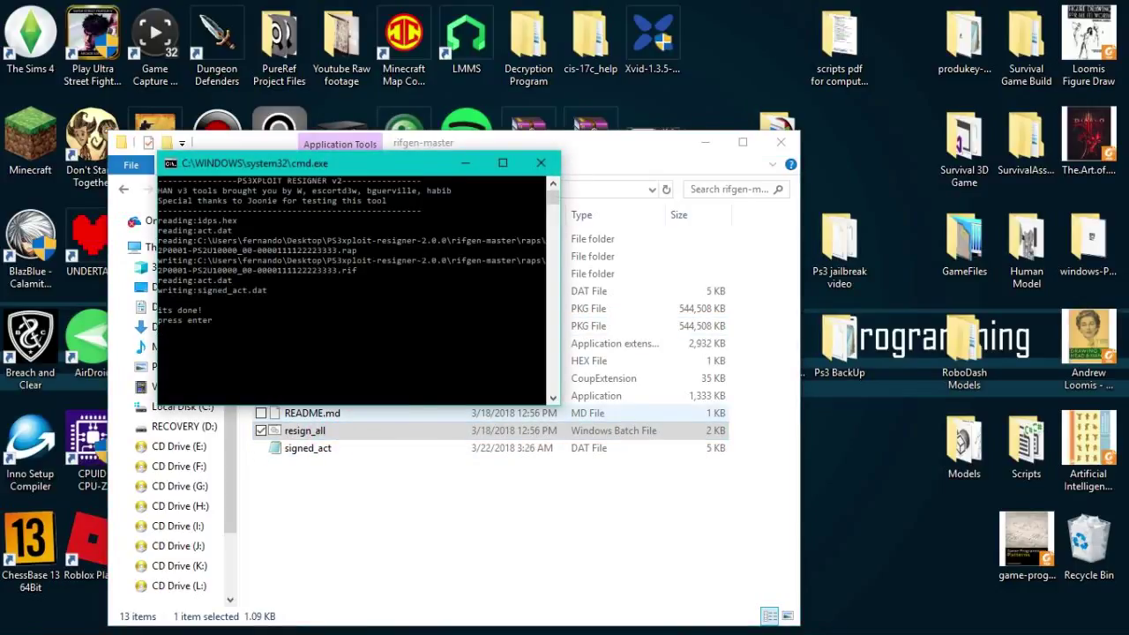
pyautogui.press('Return')
pyautogui.press('Return')
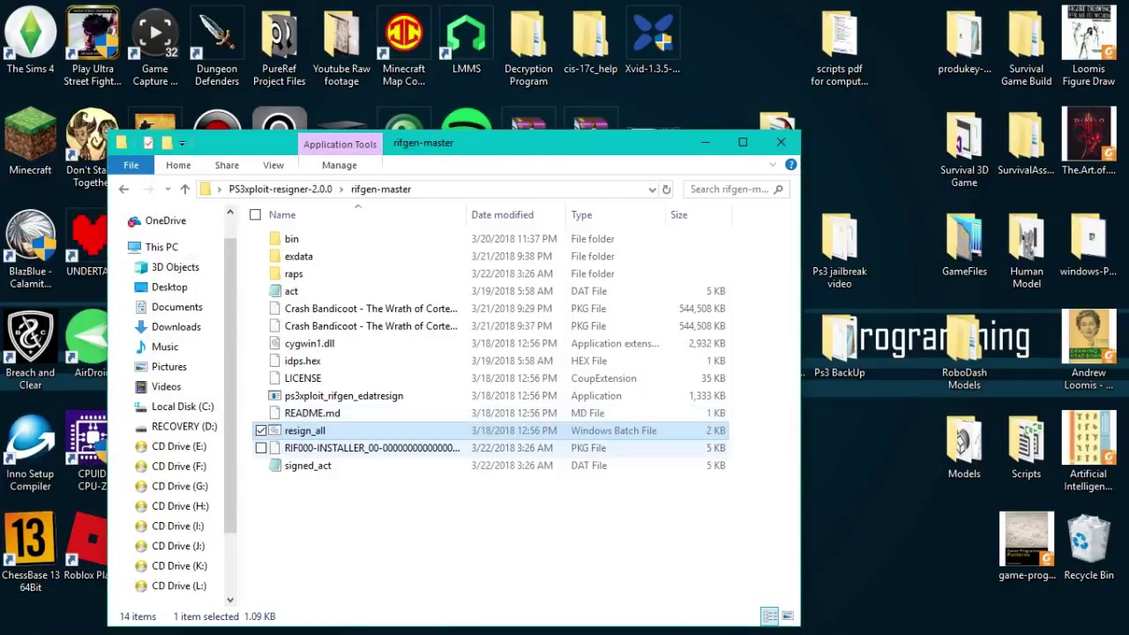
pyautogui.click(394, 514)
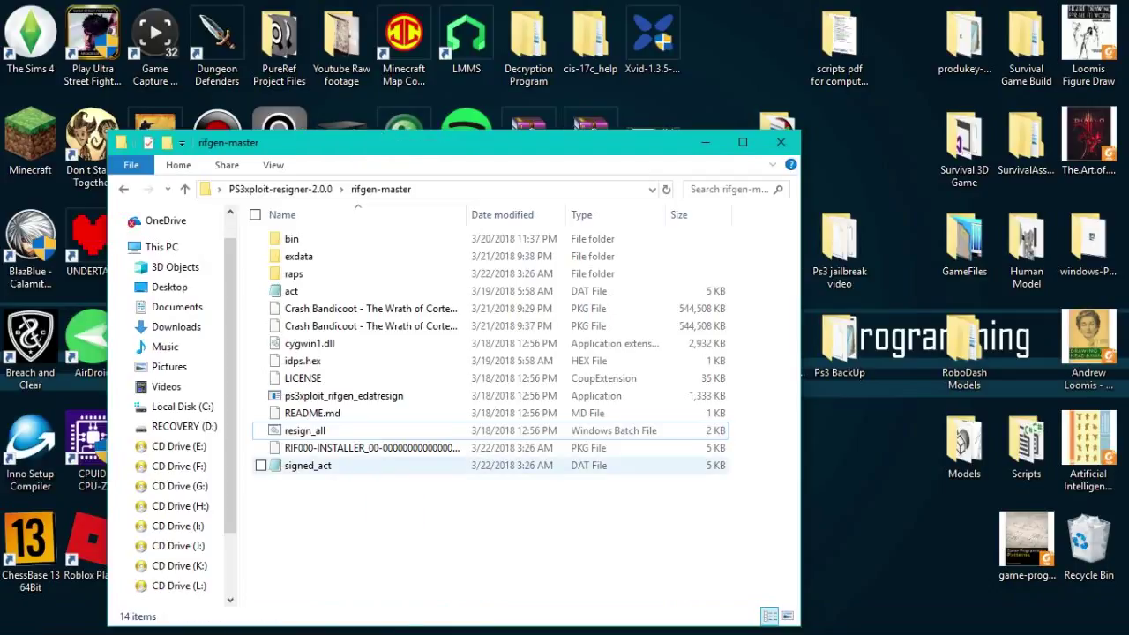
# - Point out the RIF000-INSTALLER package and the signed Crash Bandicoot package by selecting both files in rifgen-master
pyautogui.click(361, 446)
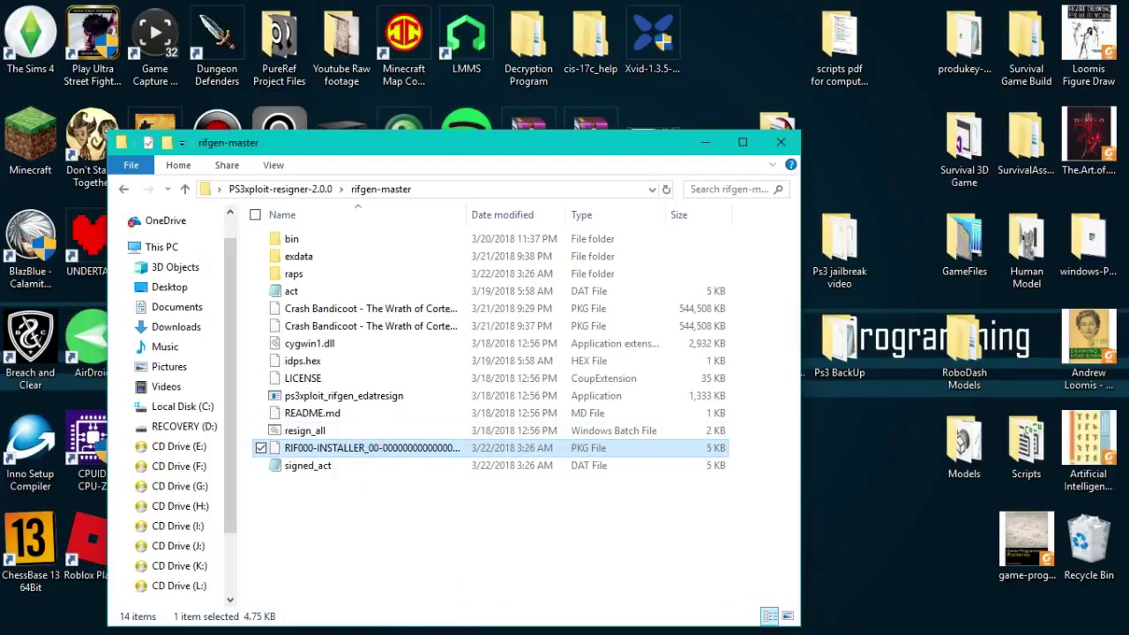
pyautogui.click(395, 492)
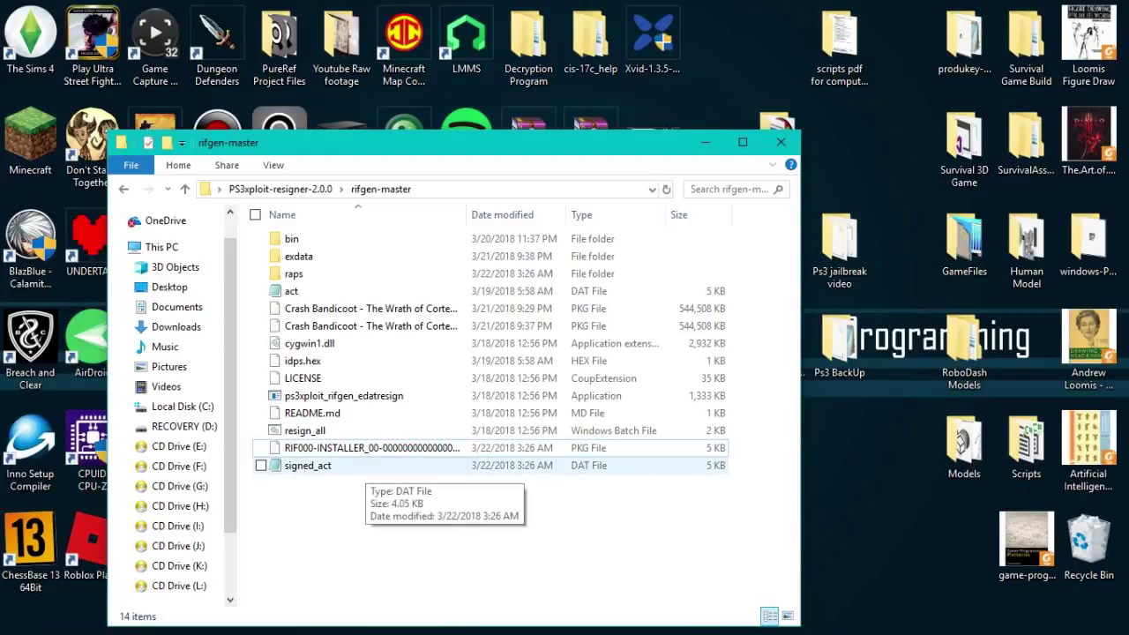
pyautogui.click(317, 448)
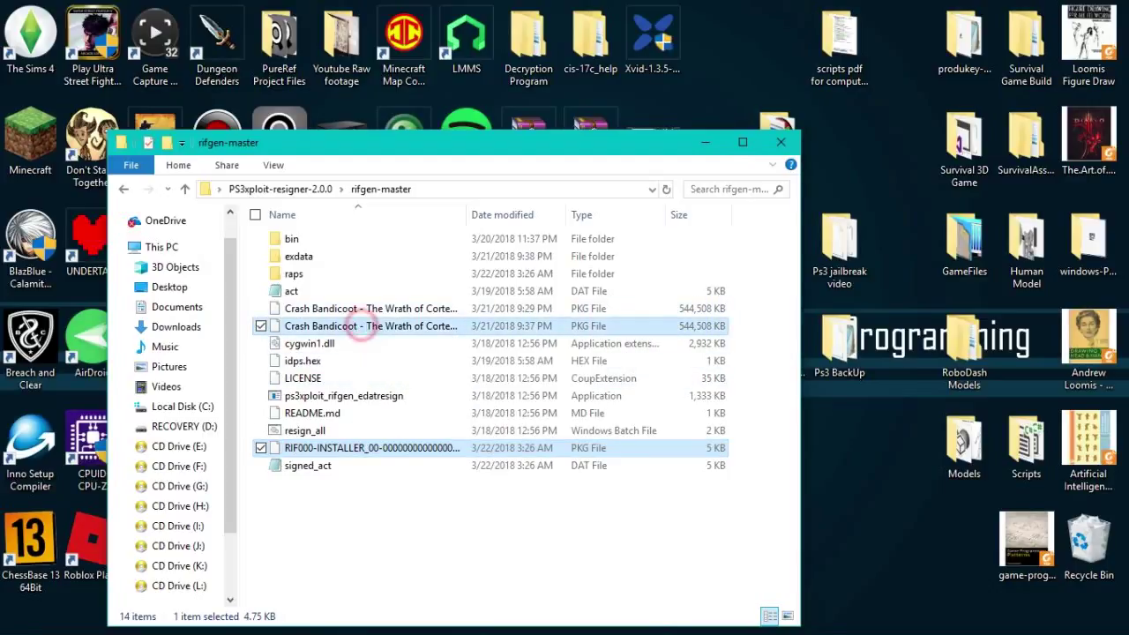
pyautogui.keyDown('ctrl'); pyautogui.click(353, 325); pyautogui.keyUp('ctrl')
pyautogui.moveTo(353, 325); pyautogui.dragTo(207, 428)
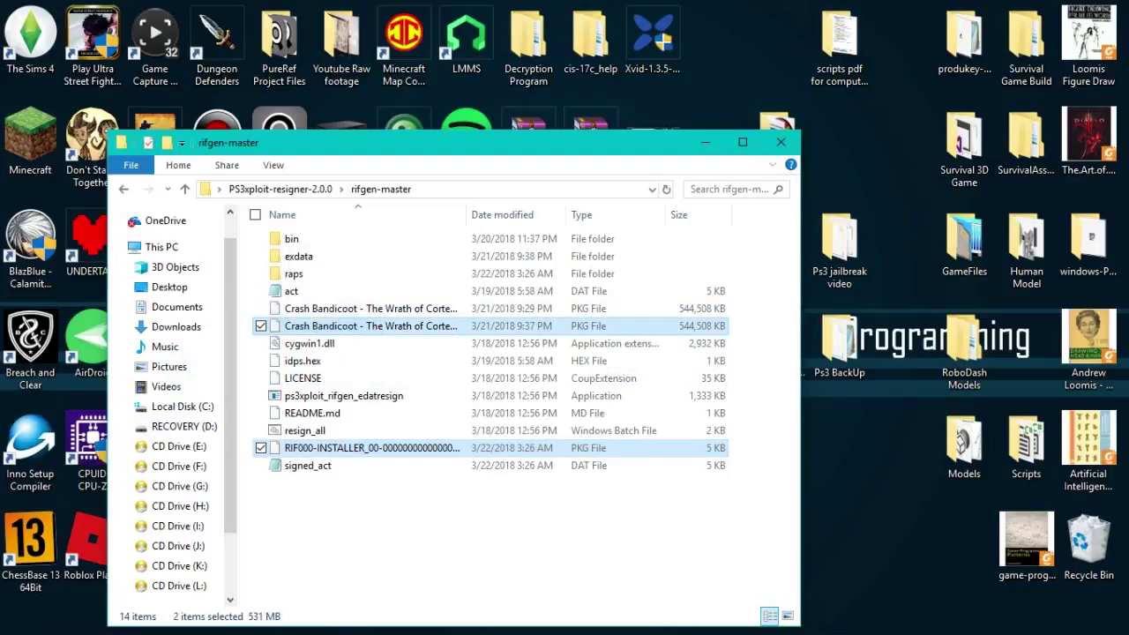
pyautogui.click(414, 531)
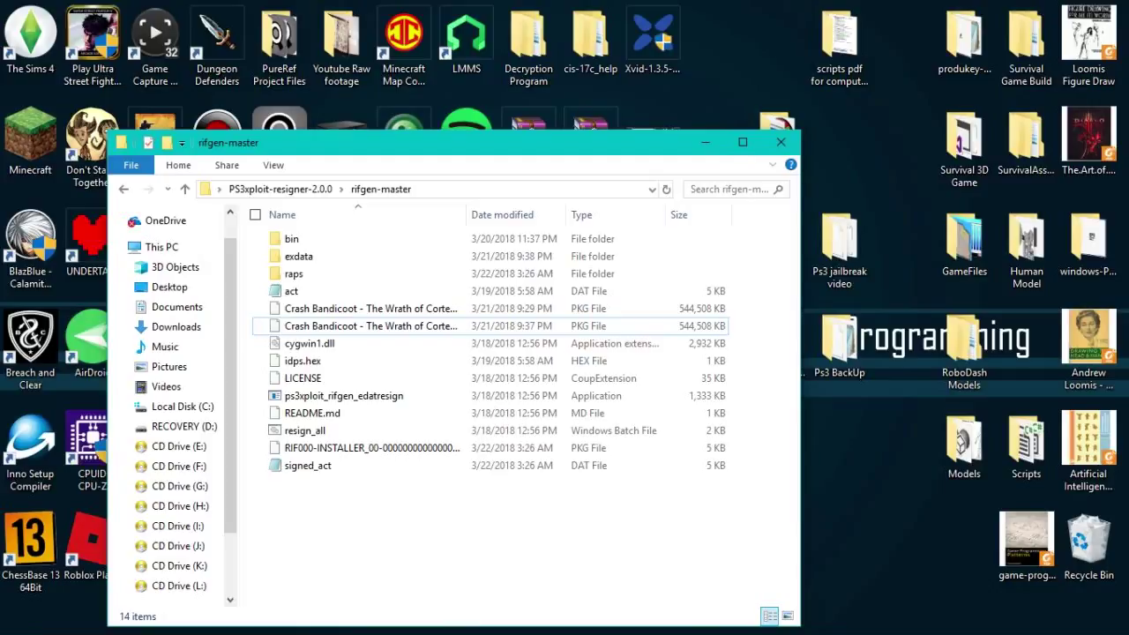
pyautogui.click(396, 448)
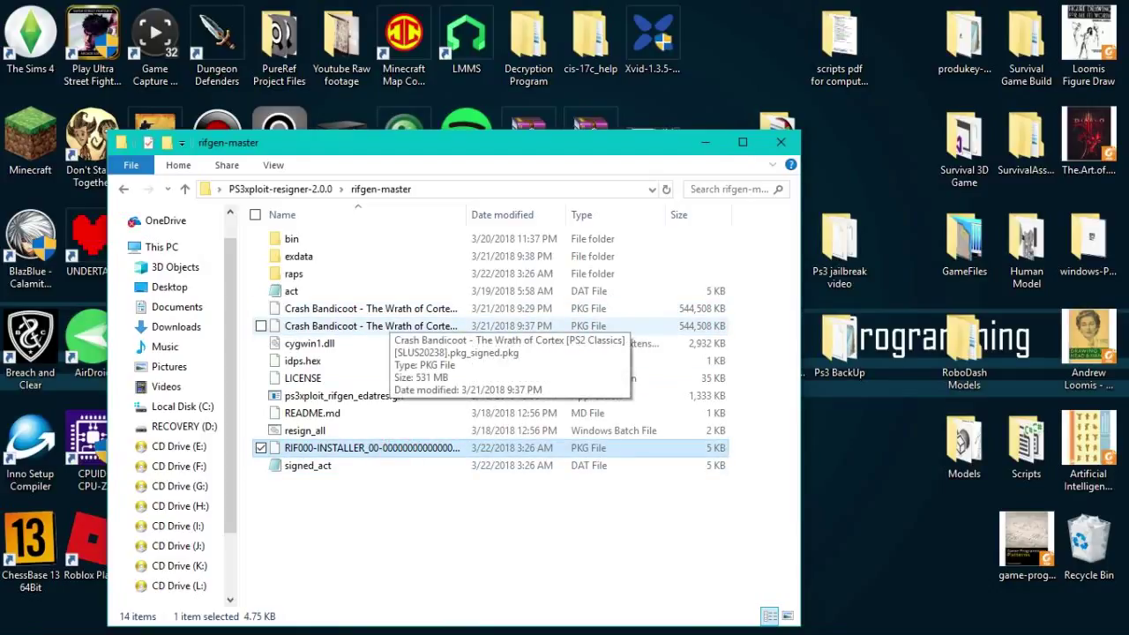
pyautogui.keyDown('ctrl'); pyautogui.click(388, 327); pyautogui.keyUp('ctrl')
pyautogui.moveTo(388, 326); pyautogui.dragTo(202, 632)
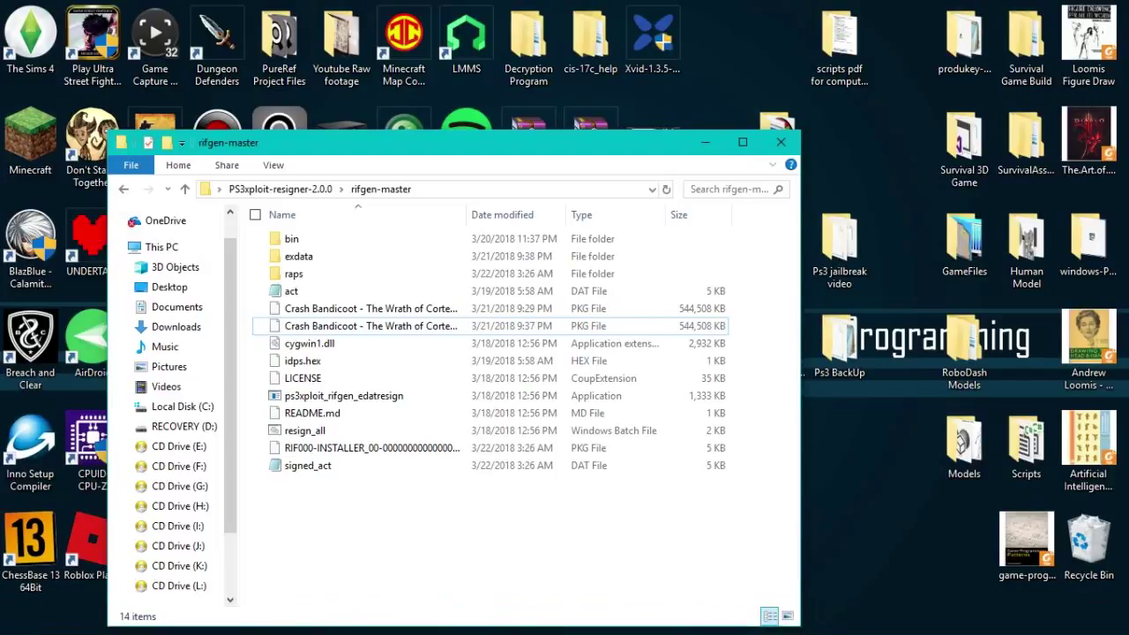
# - Switch to the media player, pause the Ps3 Video track and minimize the player window
pyautogui.click(429, 621)
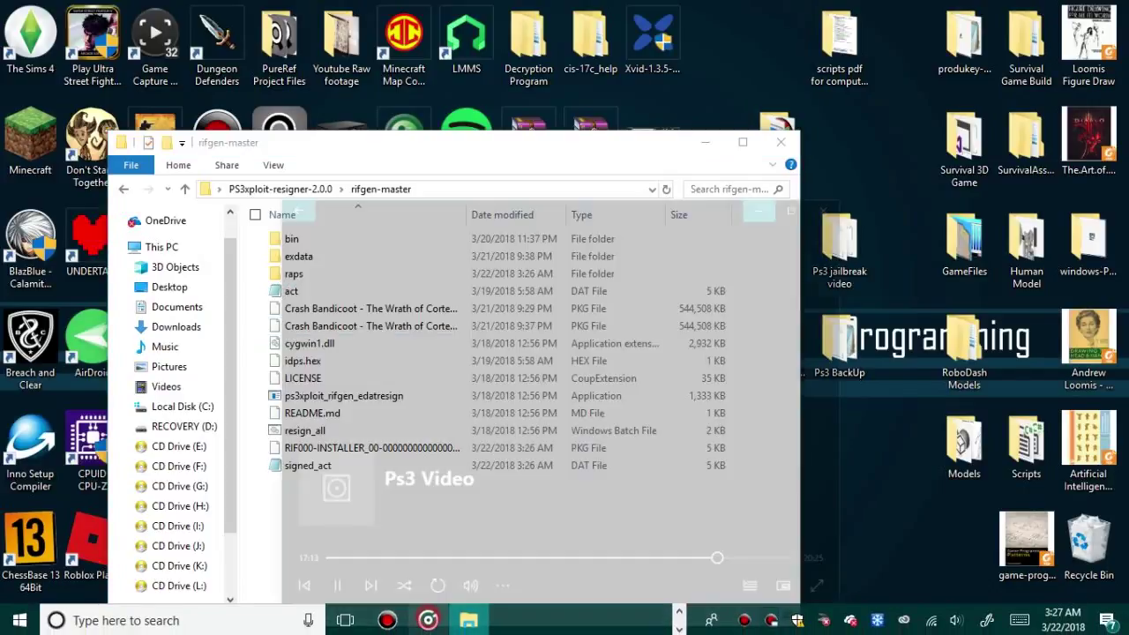
pyautogui.click(314, 561)
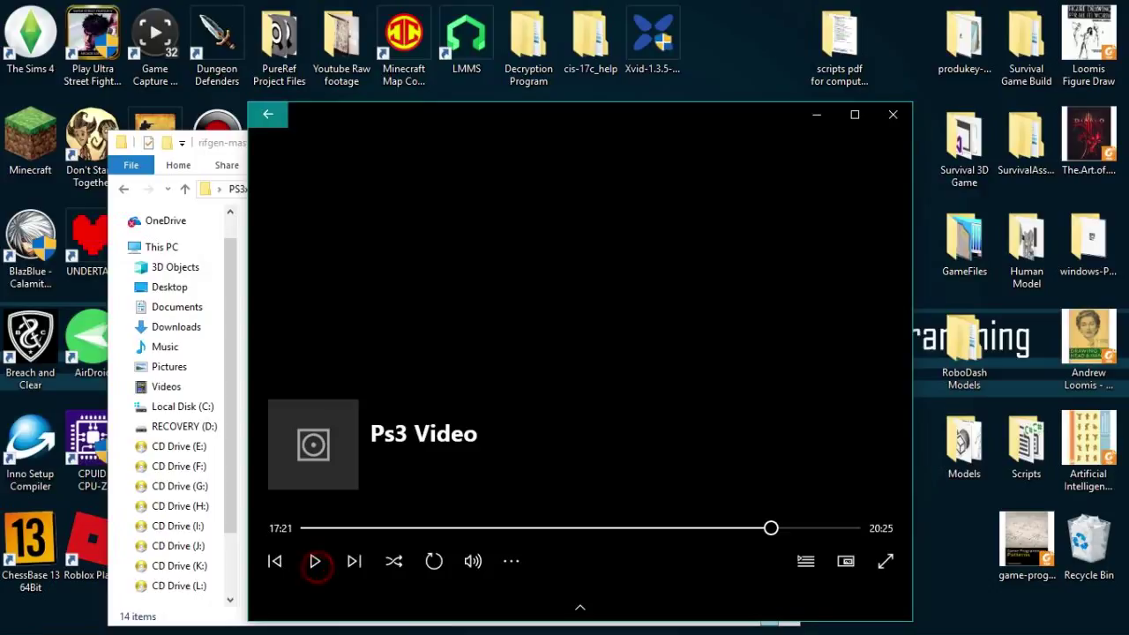
pyautogui.click(829, 114)
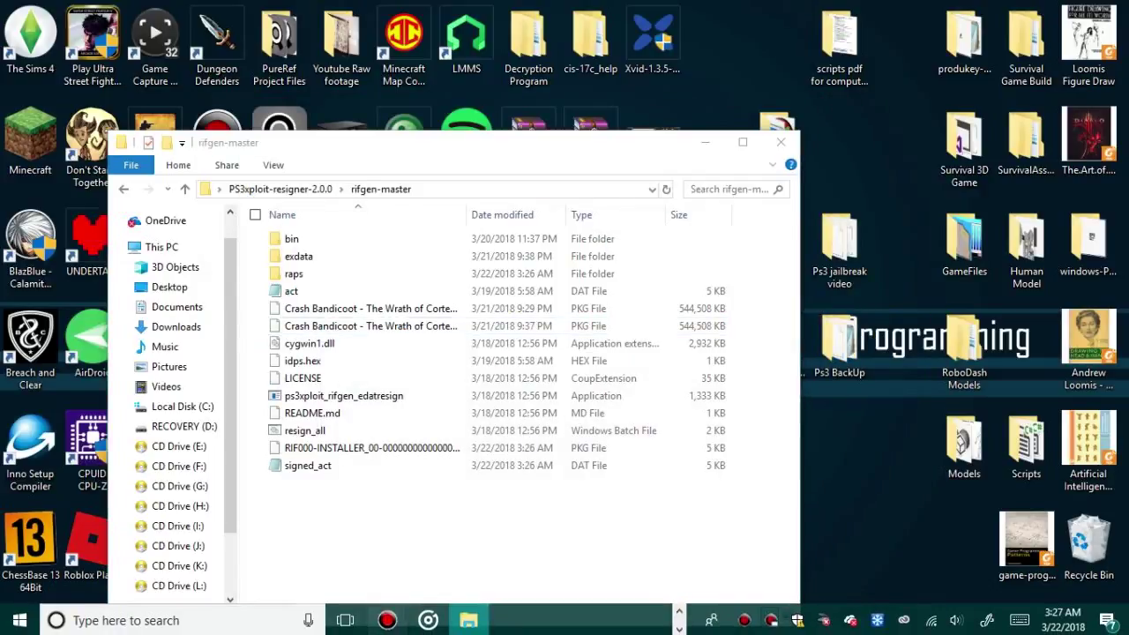
pyautogui.click(409, 621)
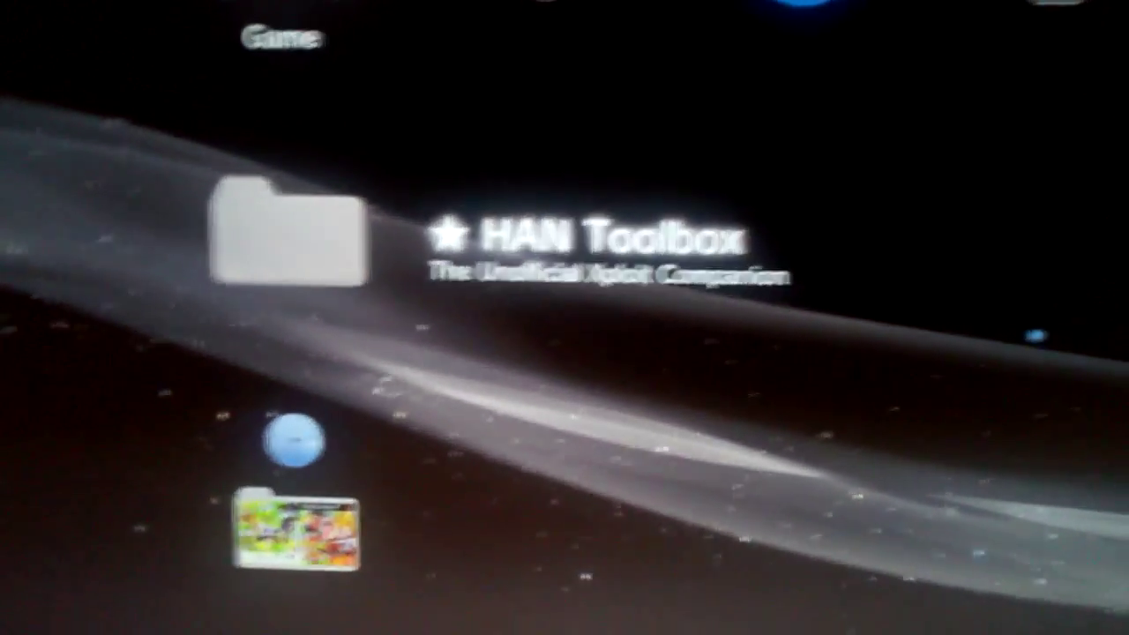
# - Switch to the PS3 menu, run HAN Enabler from the HAN Toolbox, and close the browser it opens
pyautogui.press('Up')
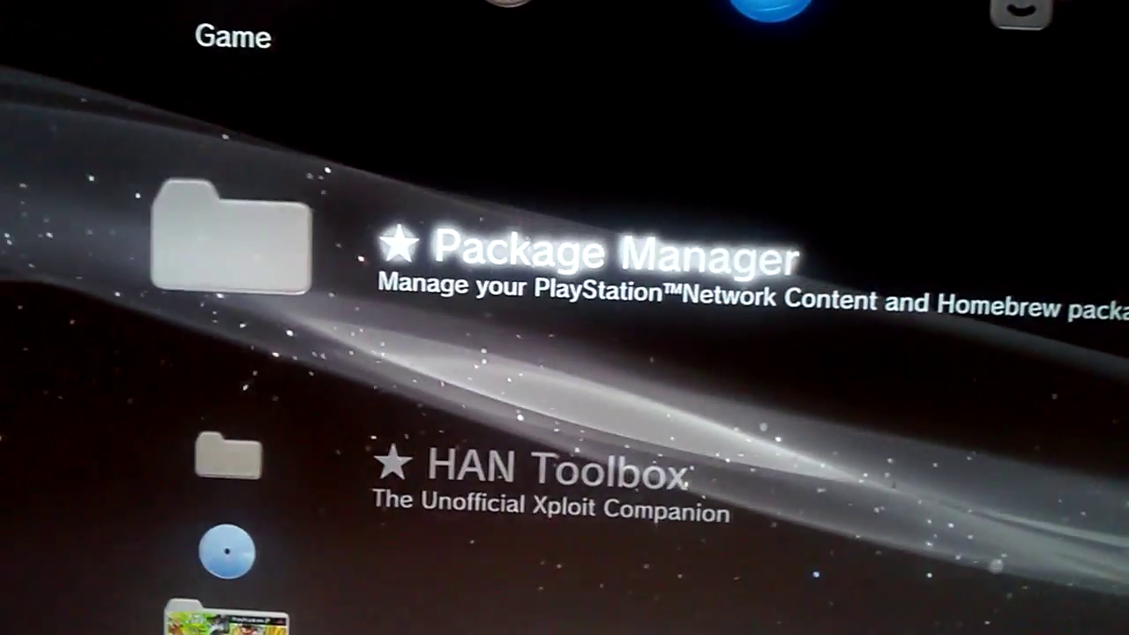
pyautogui.press('Down')
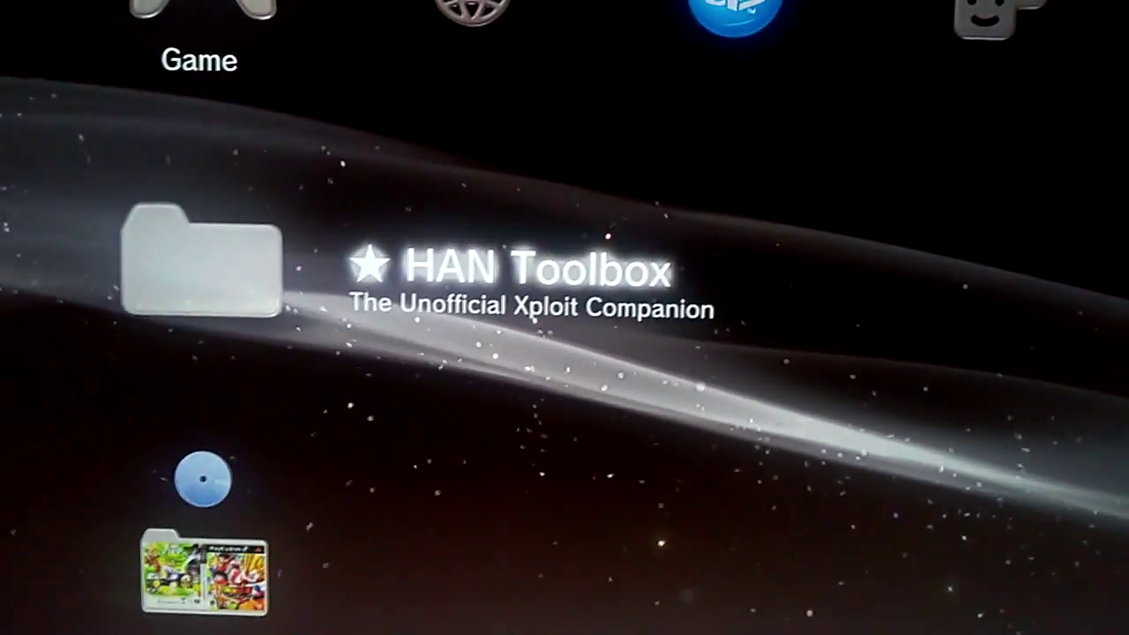
pyautogui.press('Return')
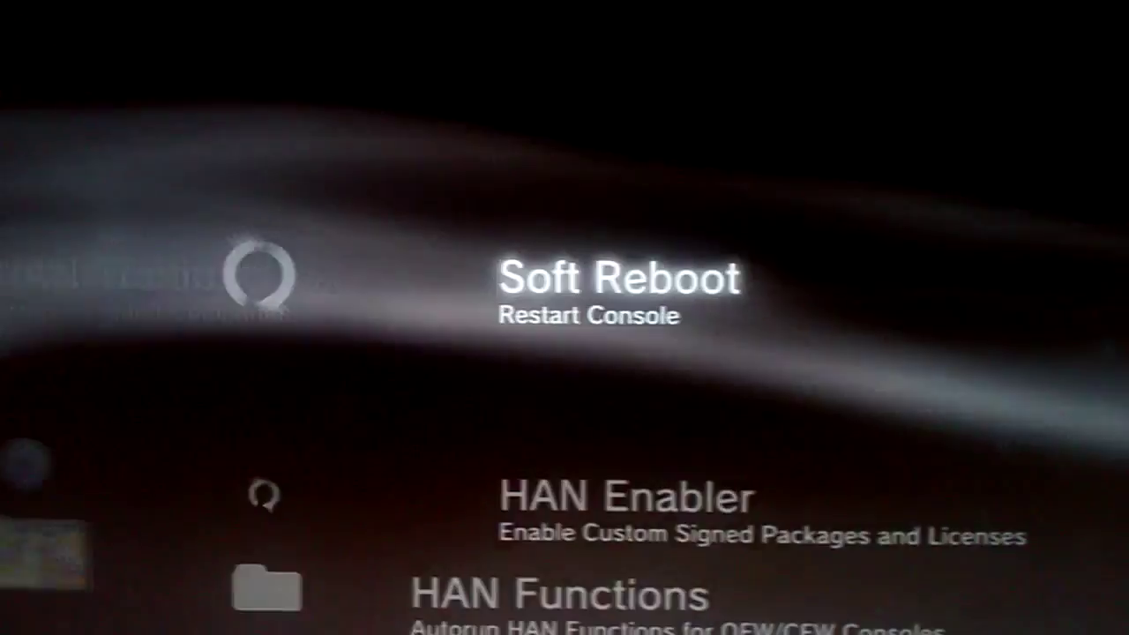
pyautogui.press('Down')
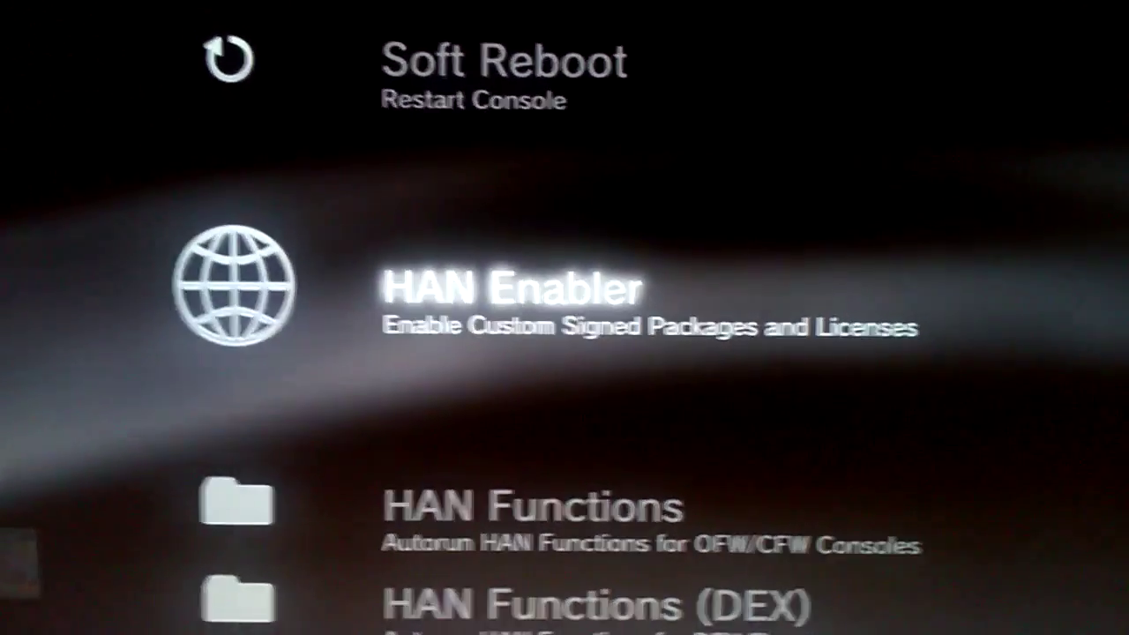
pyautogui.press('Return')
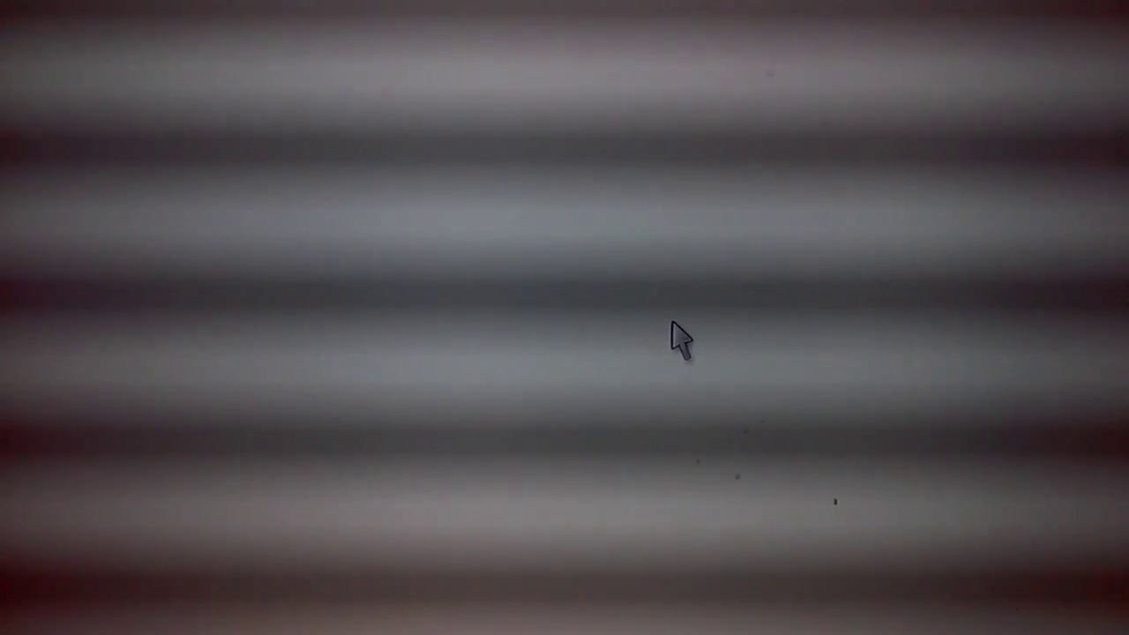
pyautogui.press('Escape')
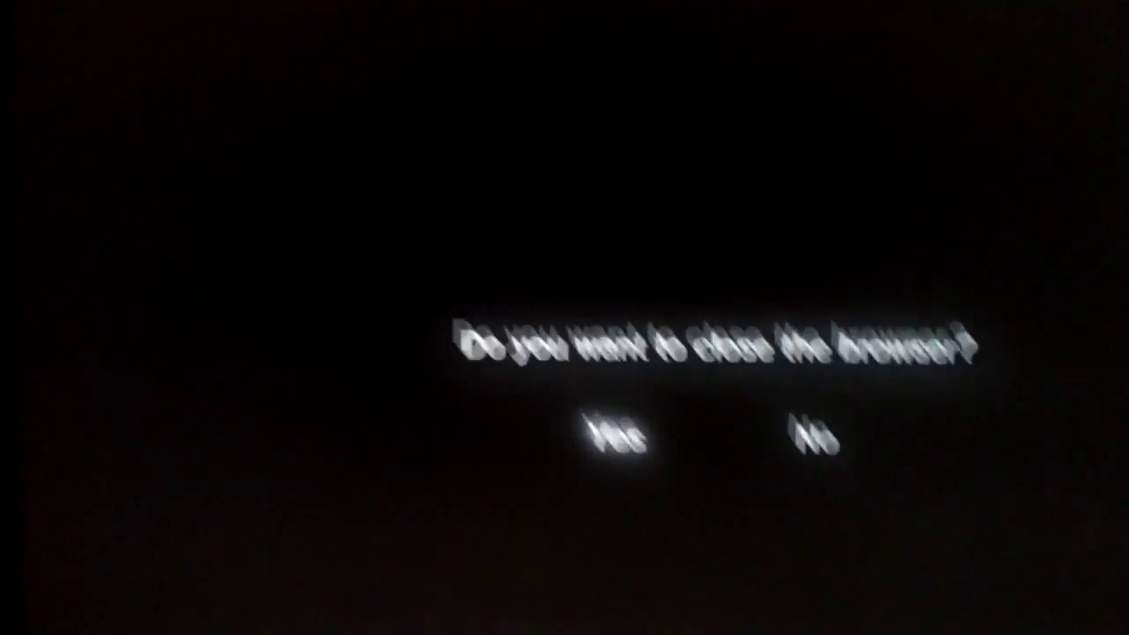
pyautogui.press('Return')
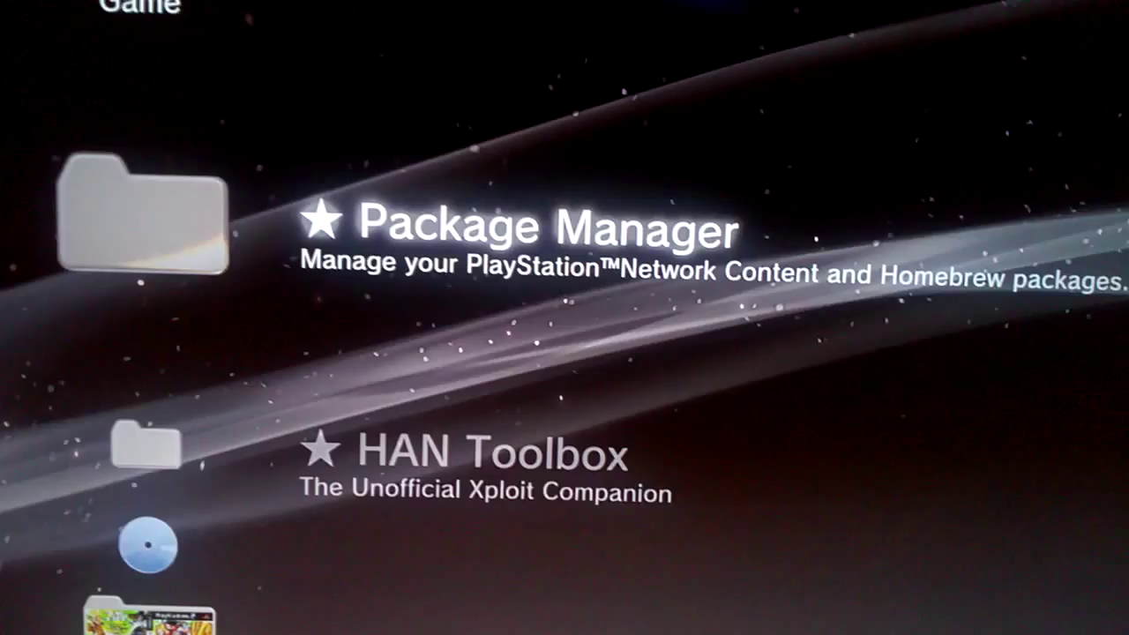
# - List the installable package files in the storage device's root using Package Manager's Standard install option
pyautogui.press('Return')
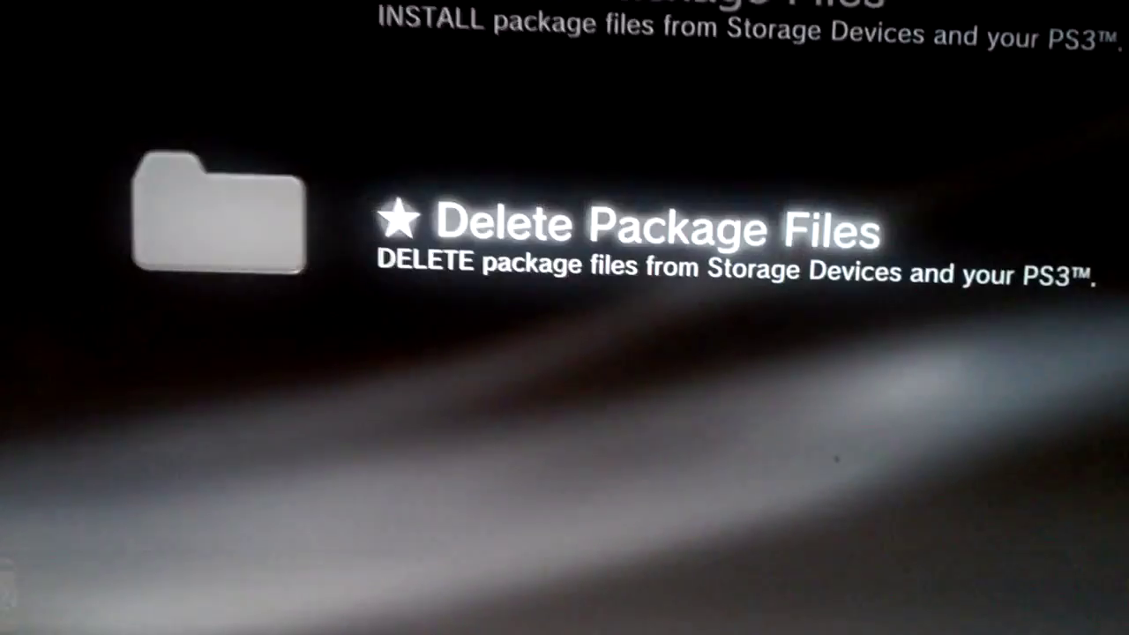
pyautogui.press('Up')
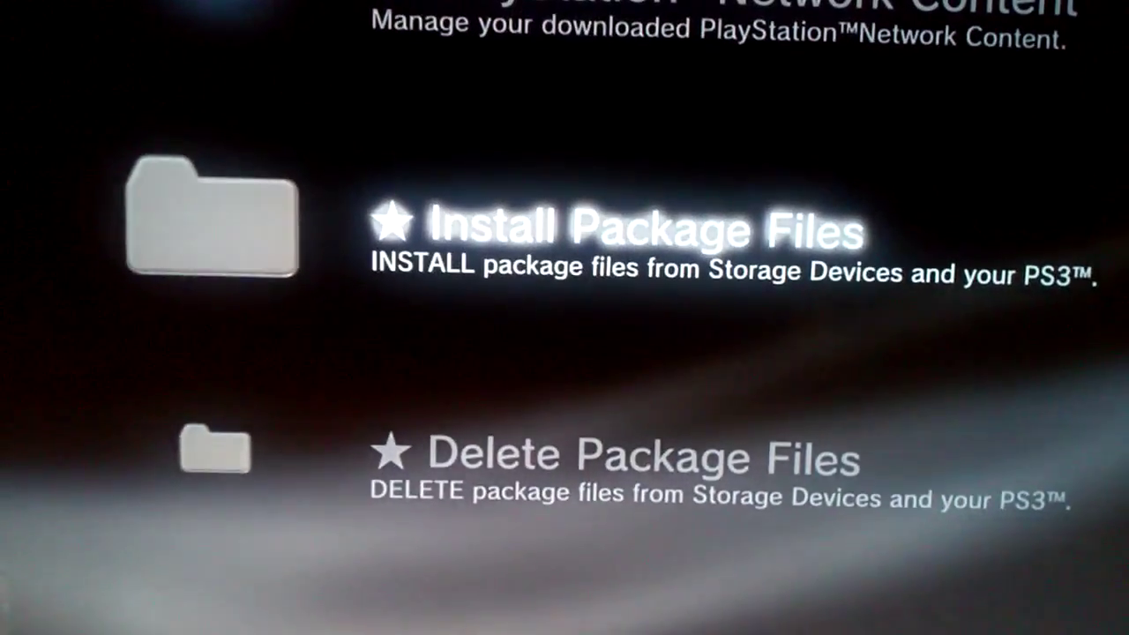
pyautogui.press('Return')
pyautogui.press('Down')
pyautogui.press('Down')
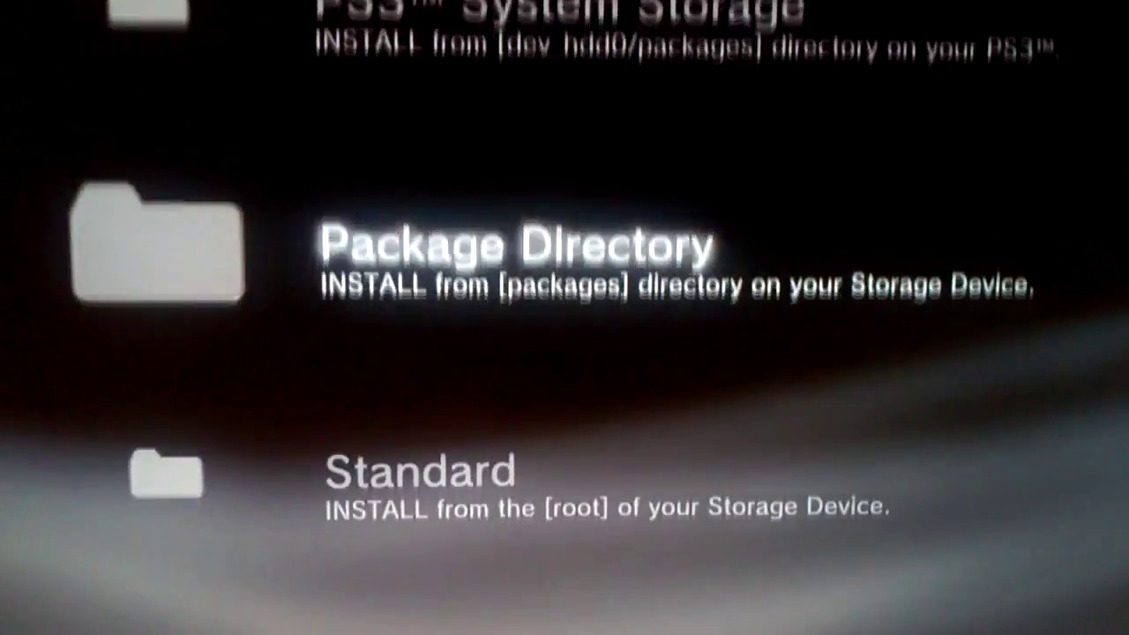
pyautogui.press('Return')
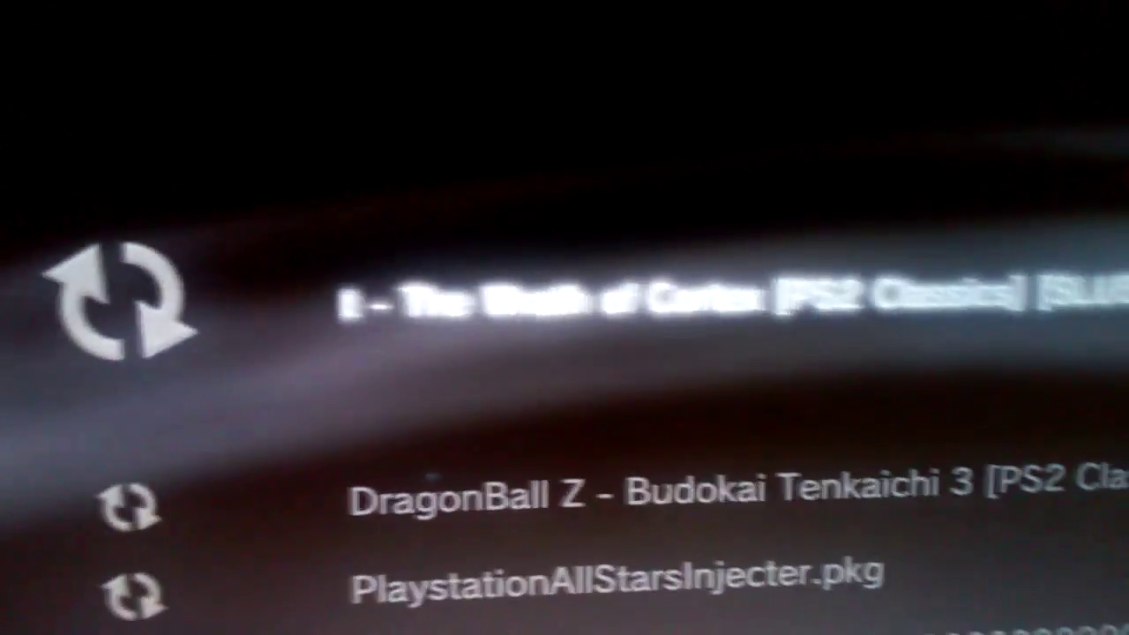
# - Look through the package list and install the Crash Bandicoot - The Wrath of Cortex package
pyautogui.press('Down')
pyautogui.press('Down')
pyautogui.press('Down')
pyautogui.press('Up')
pyautogui.press('Up')
pyautogui.press('Up')
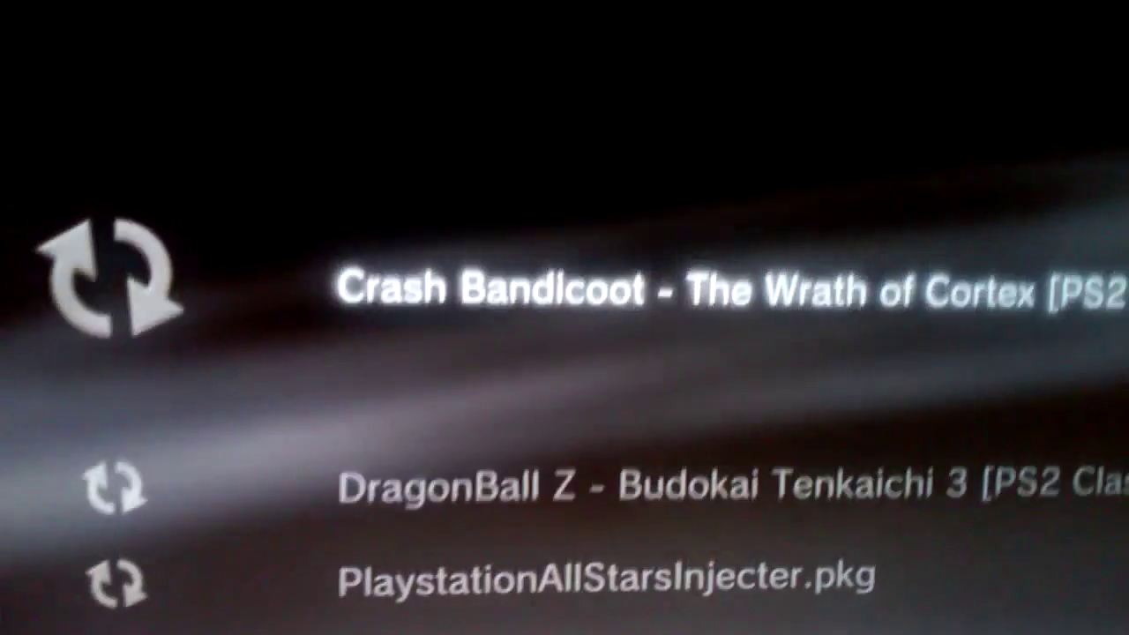
pyautogui.press('Return')
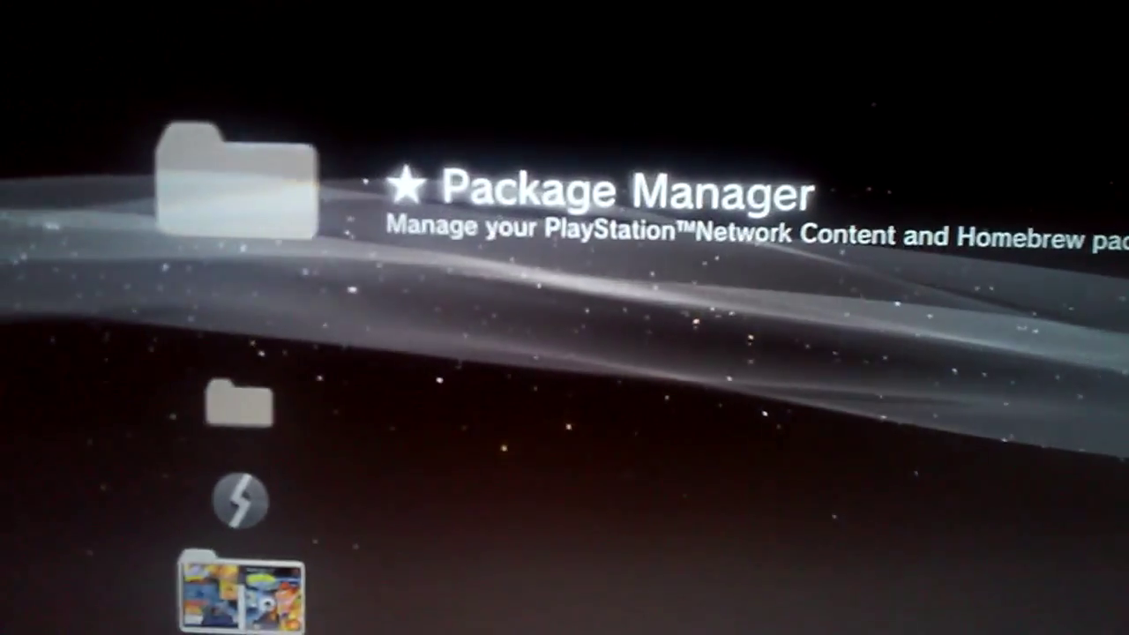
# - Reopen Package Manager's Standard list for installing package files from the root of the storage device
pyautogui.press('Return')
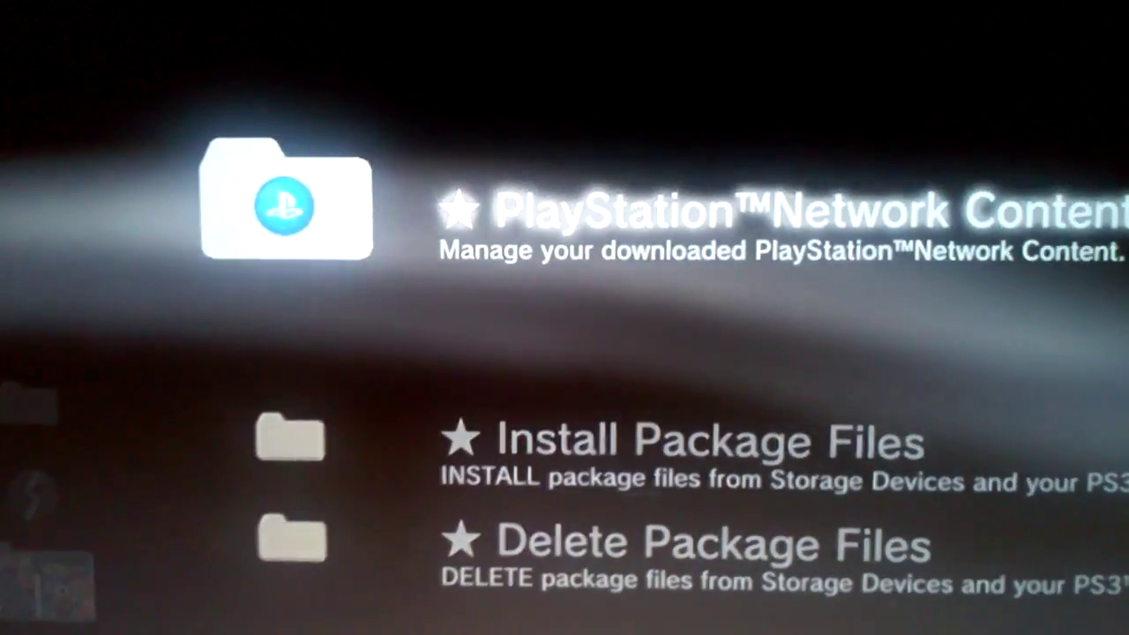
pyautogui.press('Down')
pyautogui.press('Return')
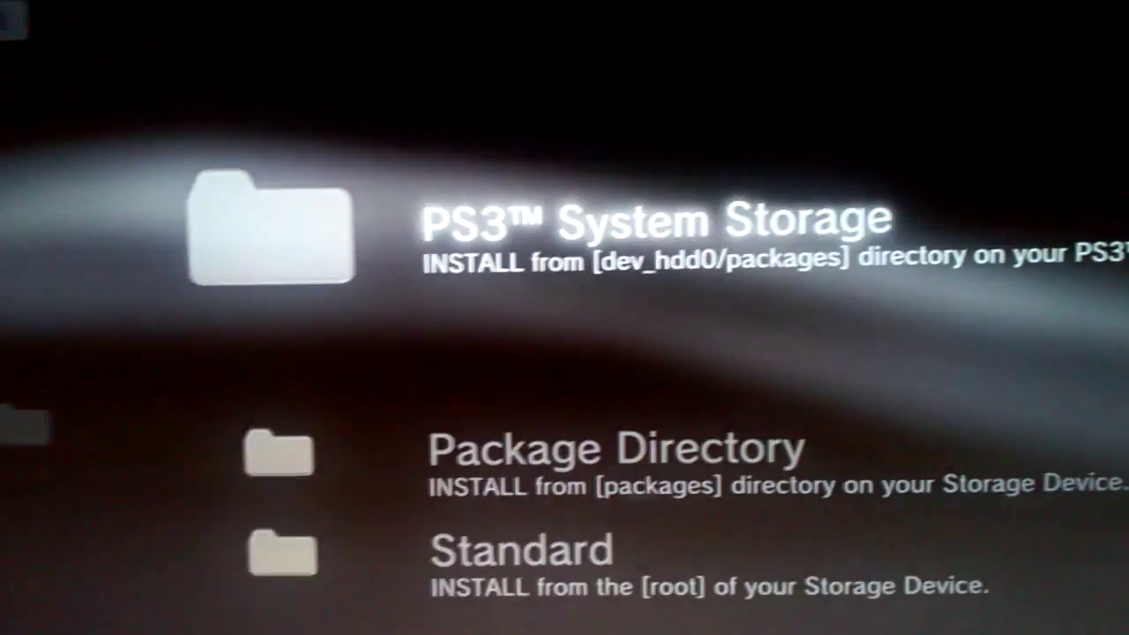
pyautogui.press('Down')
pyautogui.press('Down')
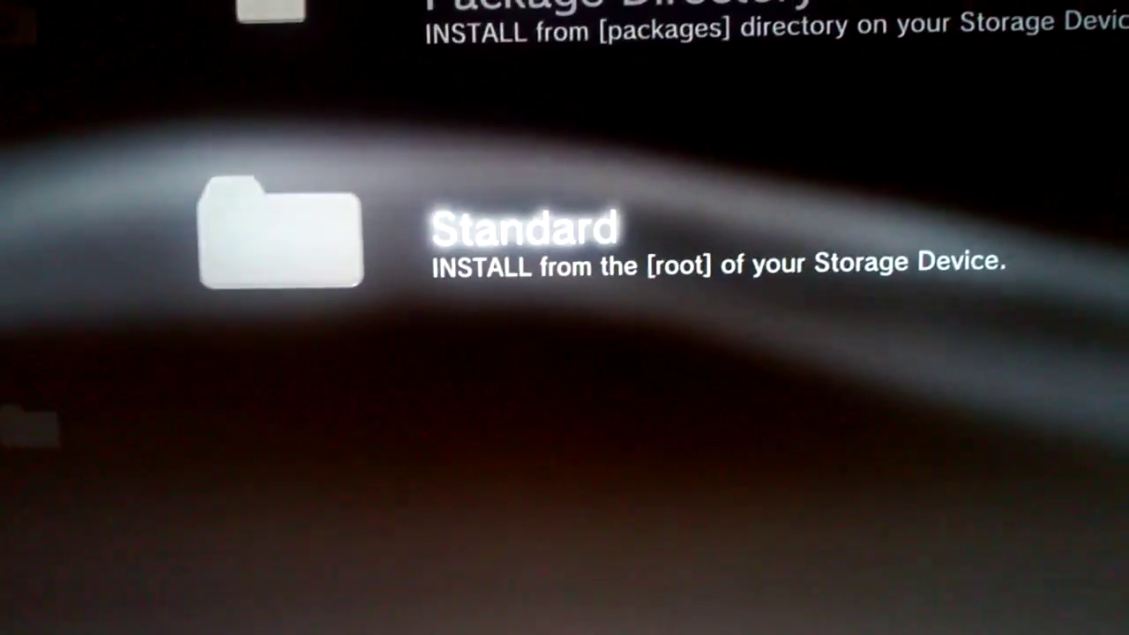
pyautogui.press('Return')
# - Install the RIF000-INSTALLER_00 license package and return to the Game category's Package Manager entry
pyautogui.press('Down')
pyautogui.press('Down')
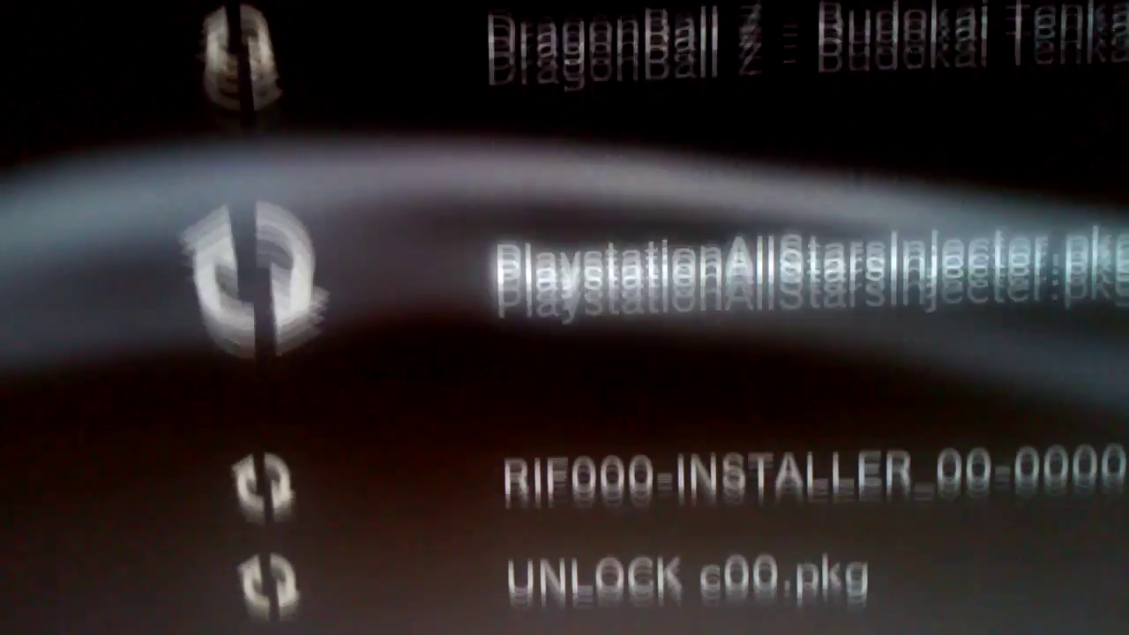
pyautogui.press('Down')
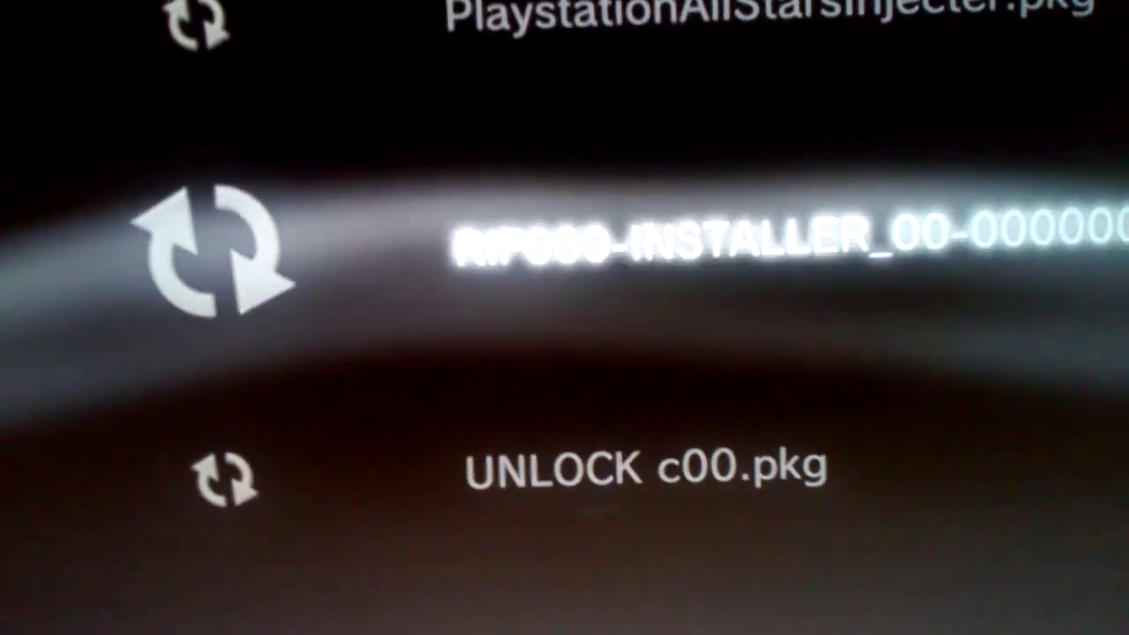
pyautogui.press('Return')
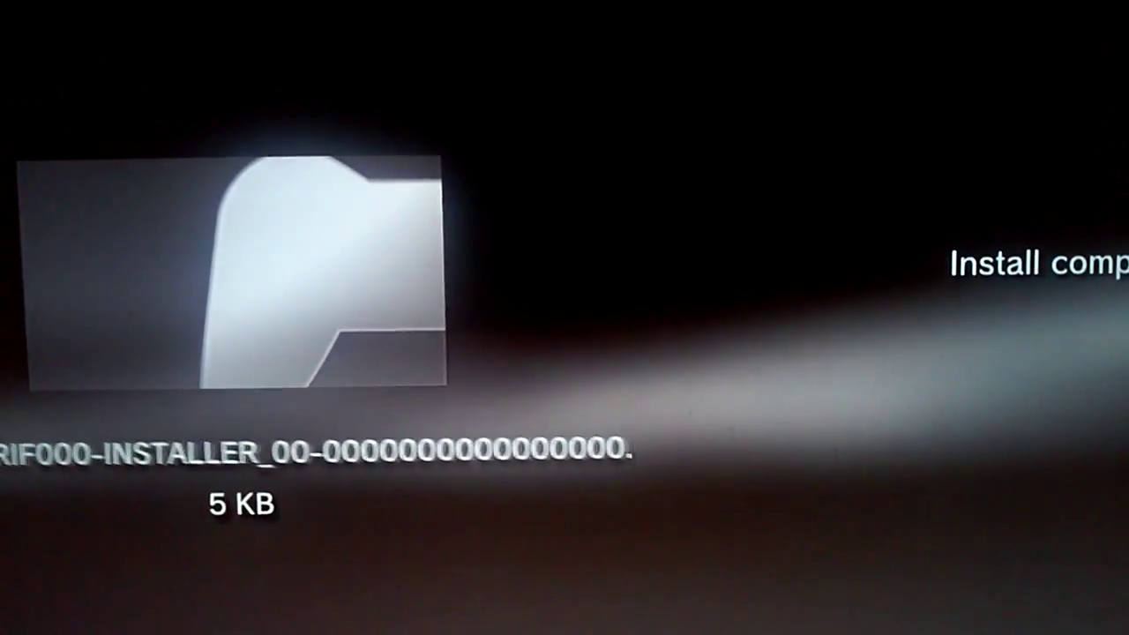
pyautogui.press('Escape')
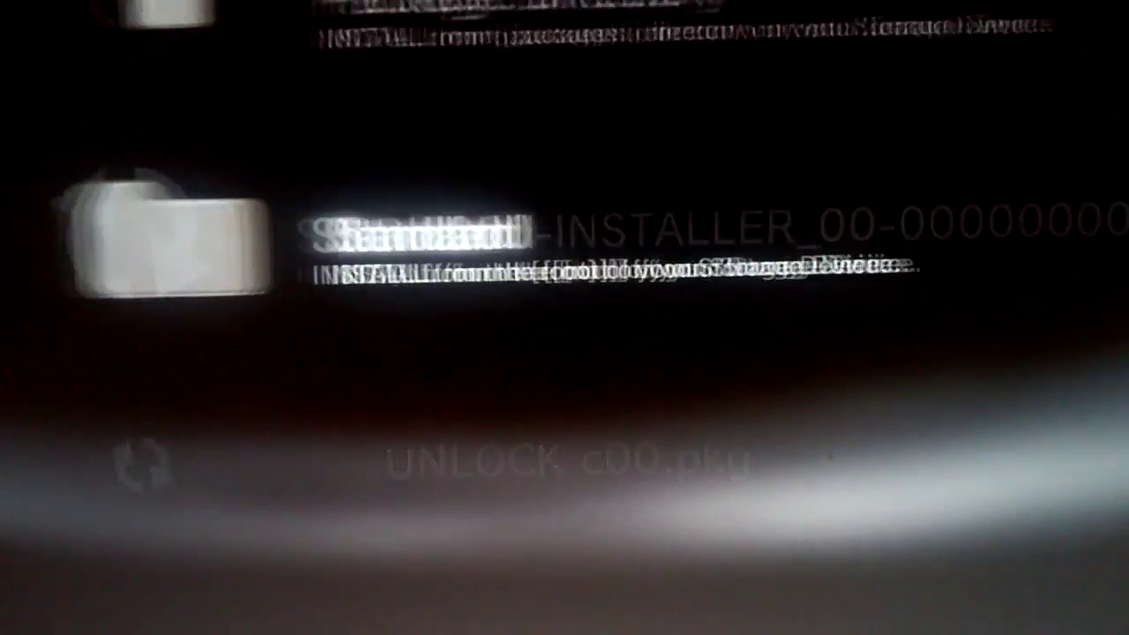
pyautogui.press('Escape')
pyautogui.press('Escape')
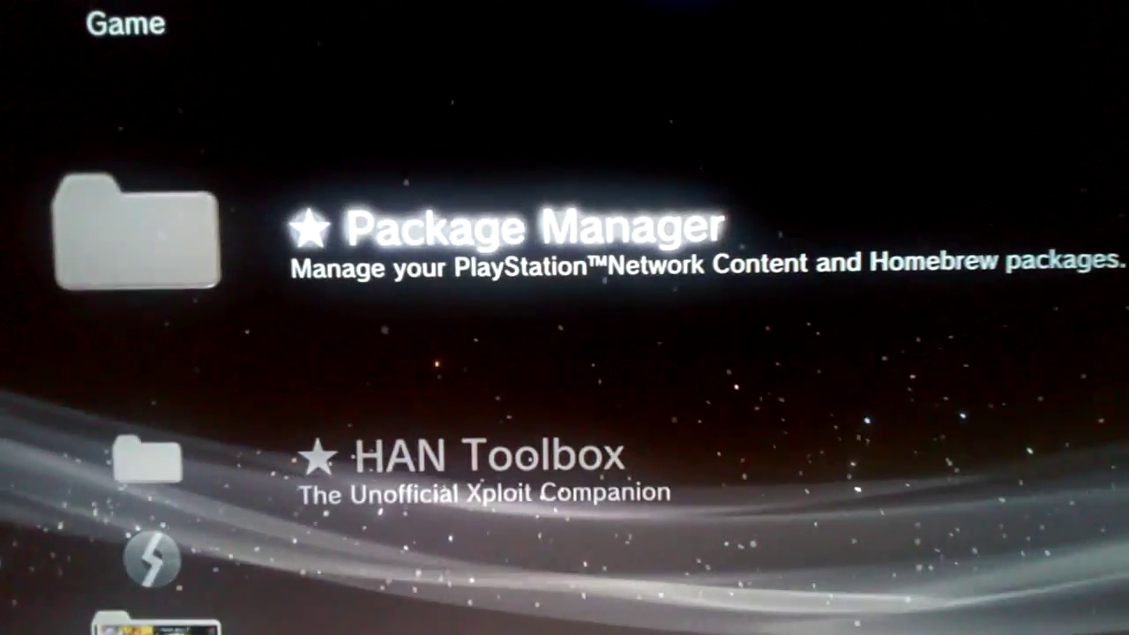
# - Find Crash Bandicoot - The Wrath of Cortex among the installed games and launch it
pyautogui.press('Down')
pyautogui.press('Down')
pyautogui.press('Return')
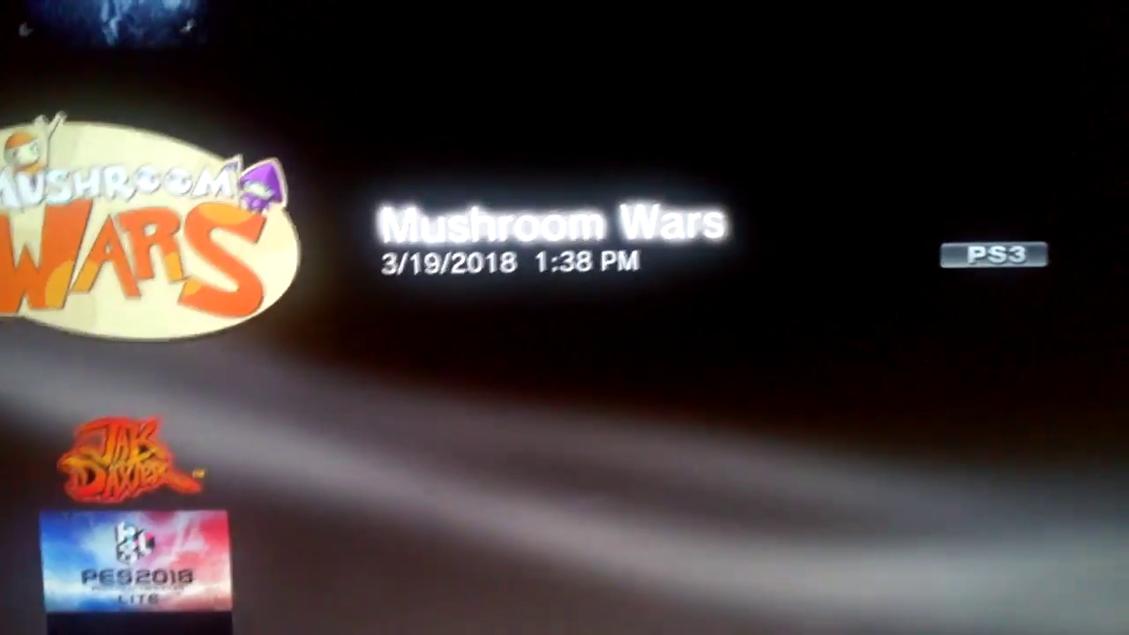
pyautogui.press('Up')
pyautogui.press('Up')
pyautogui.press('Up')
pyautogui.press('Up')
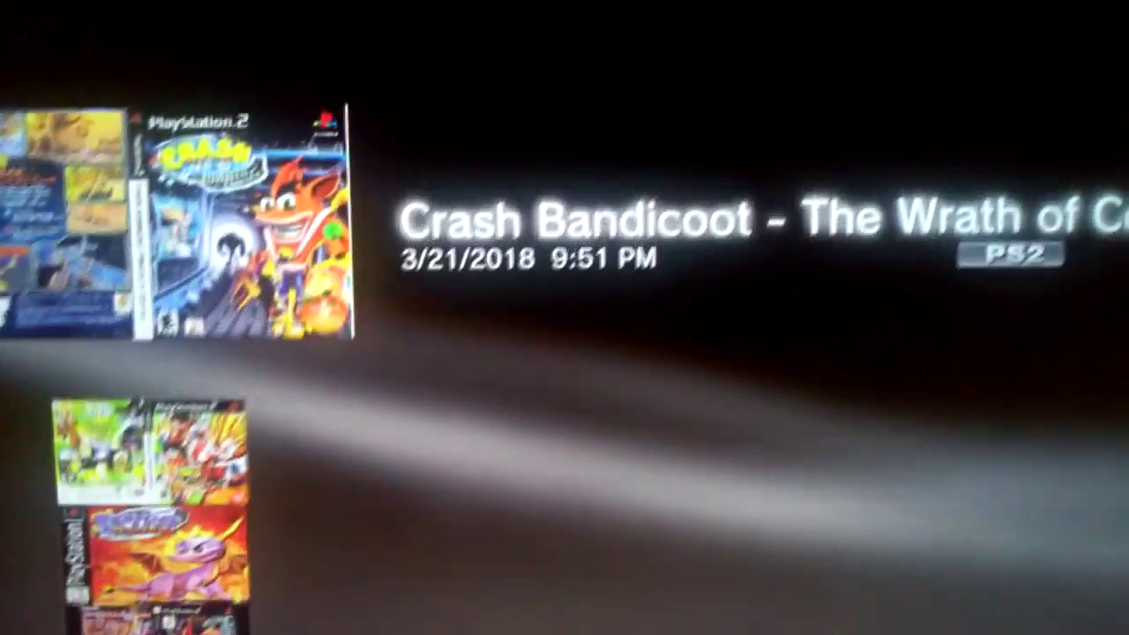
pyautogui.press('Return')
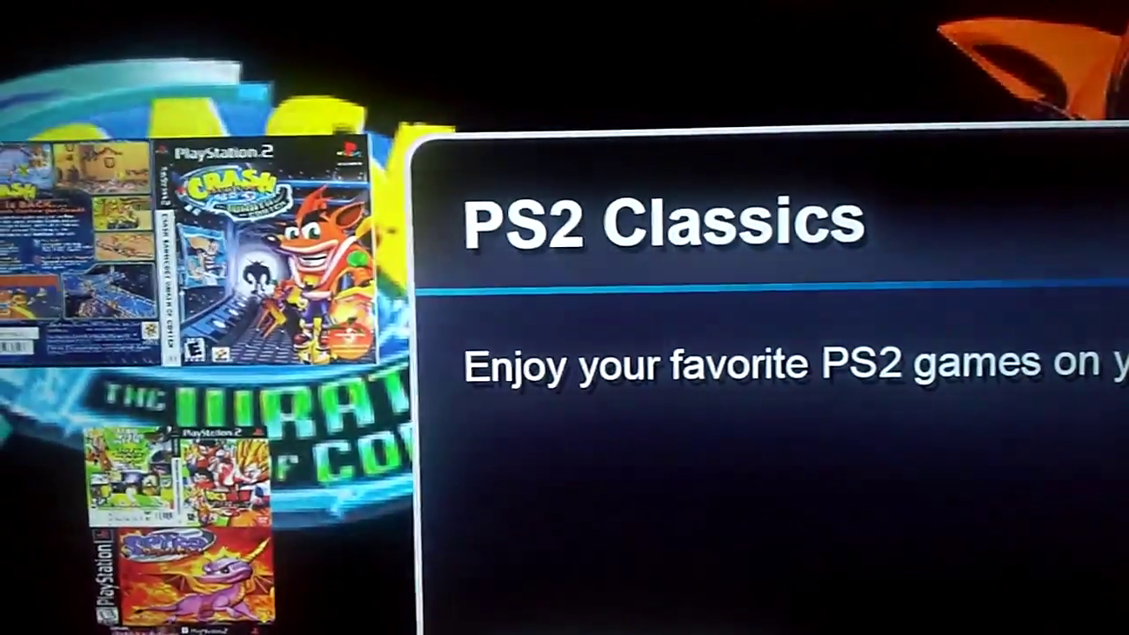